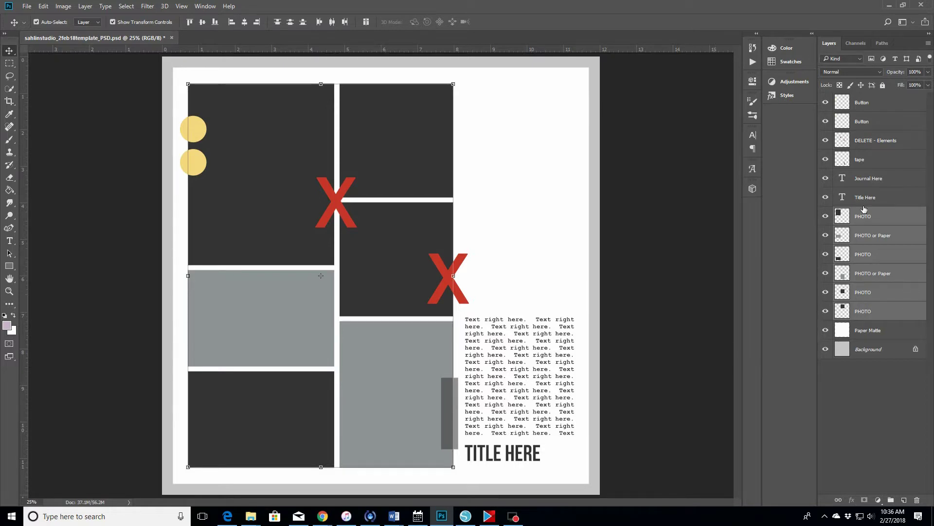
- Hide the Button, DELETE - Elements and tape layers to remove the circles, X marks and tape
{"action": "left_click", "coordinate": [210, 141]}
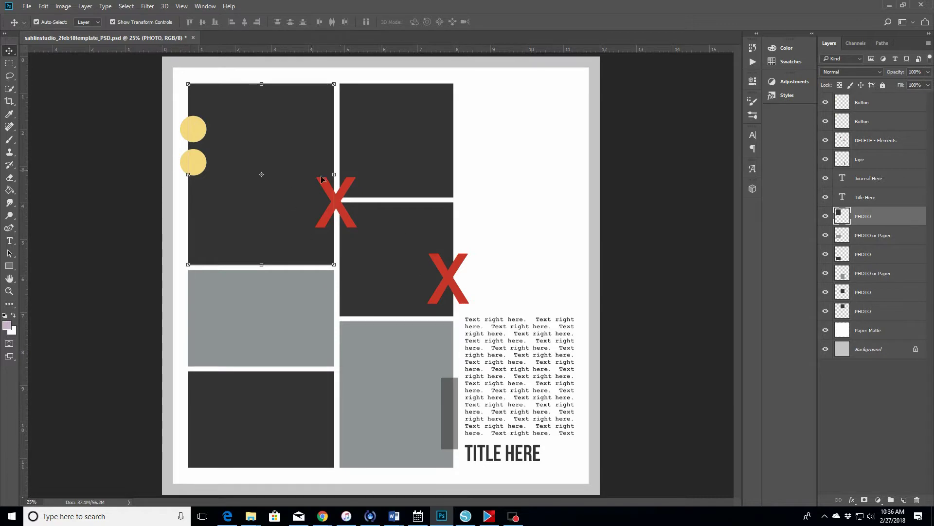
{"action": "left_click_drag", "start_coordinate": [826, 103], "coordinate": [826, 144]}
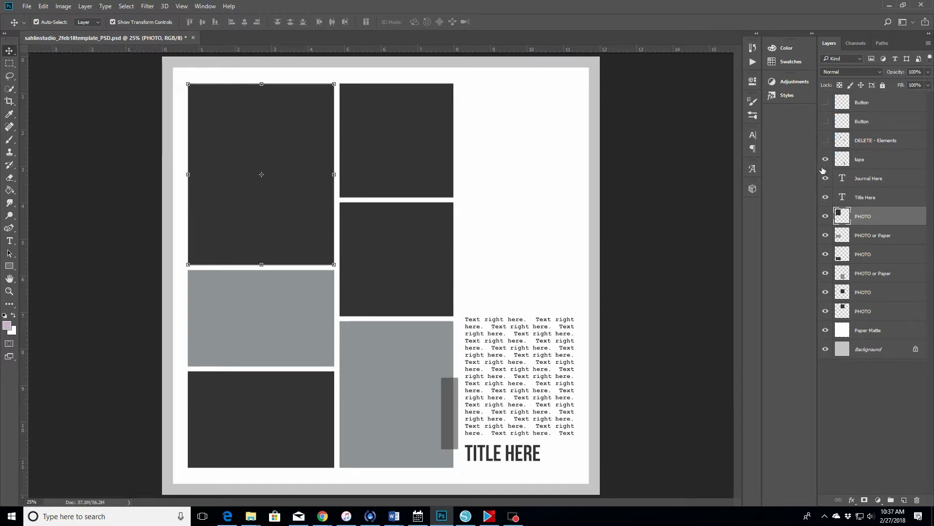
{"action": "left_click", "coordinate": [826, 160]}
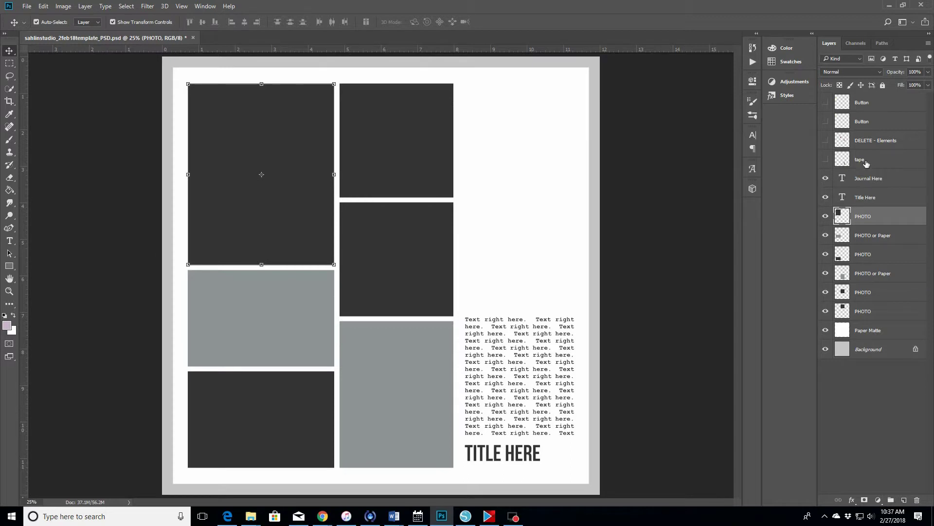
- Select each placeholder frame in turn to identify its PHOTO or Paper layer
{"action": "left_click", "coordinate": [872, 236]}
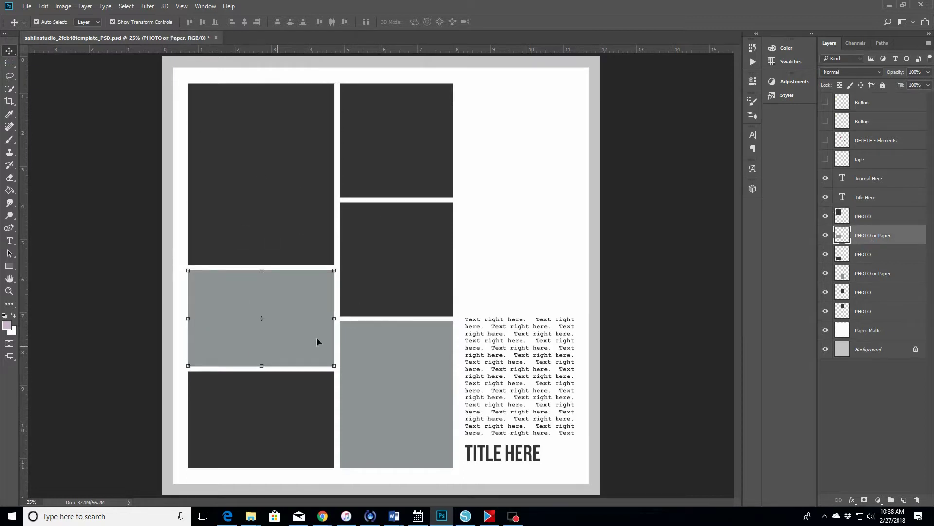
{"action": "left_click", "coordinate": [219, 414]}
{"action": "left_click", "coordinate": [363, 409]}
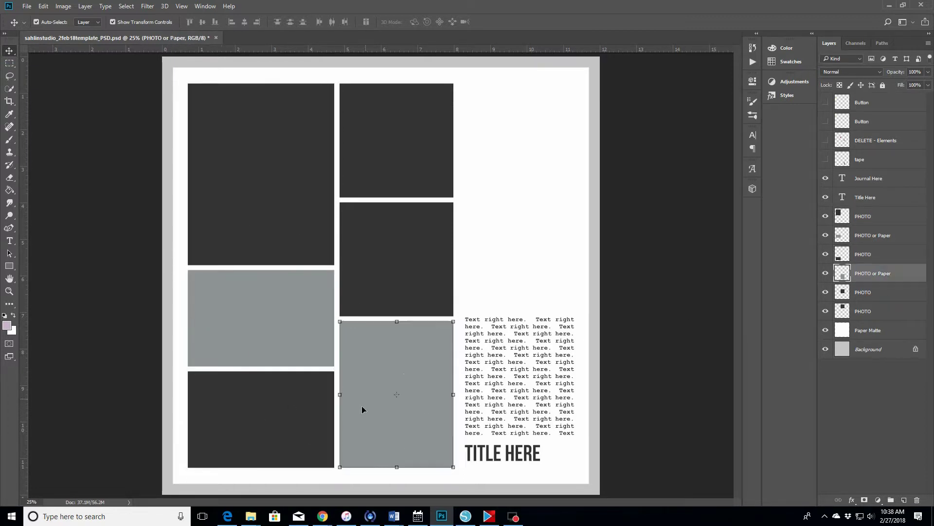
{"action": "left_click", "coordinate": [403, 284]}
{"action": "left_click", "coordinate": [397, 294]}
{"action": "left_click", "coordinate": [394, 162]}
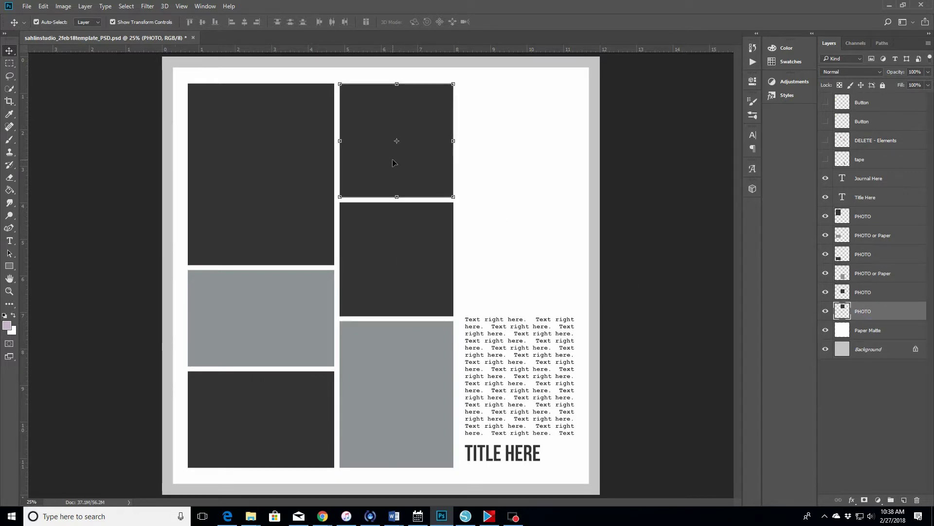
- Convert the locked Background page layer into a regular layer named Layer 0
{"action": "left_click", "coordinate": [871, 330]}
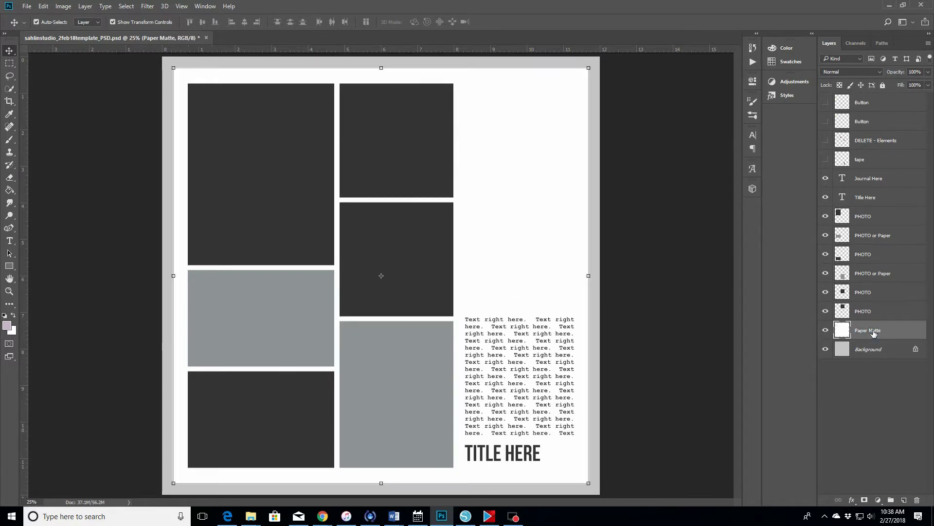
{"action": "double_click", "coordinate": [886, 350]}
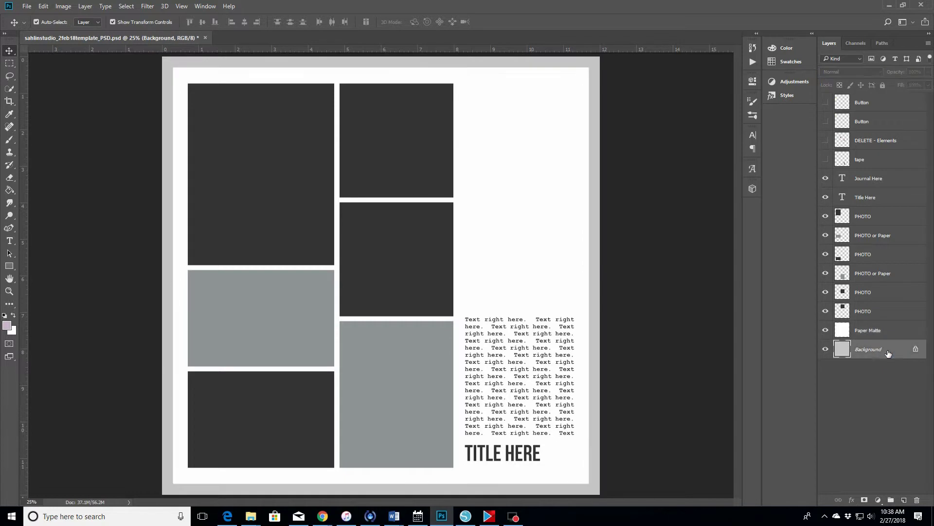
{"action": "left_click", "coordinate": [550, 167]}
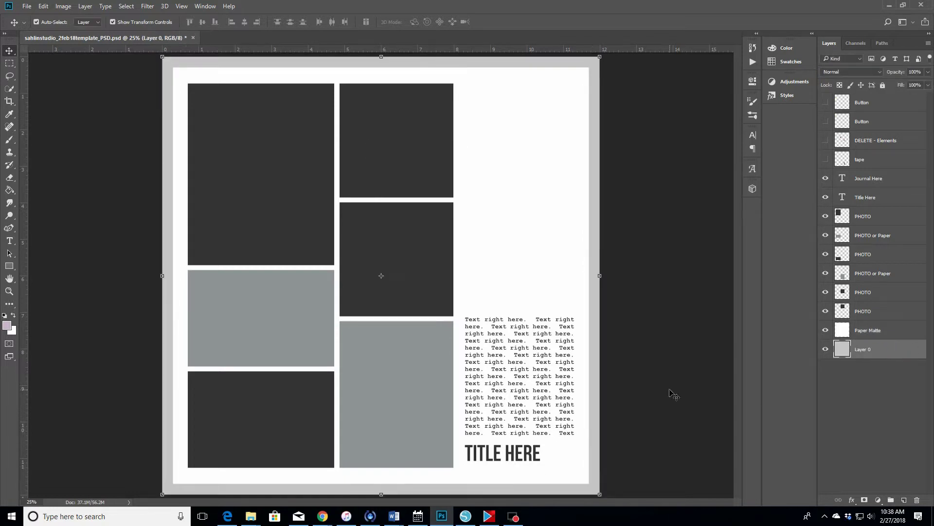
- In the Open dialog, browse Desktop > All Family Photos > 2012 photos > 01-Jan Pics > belt-testing folder
{"action": "left_click", "coordinate": [27, 6]}
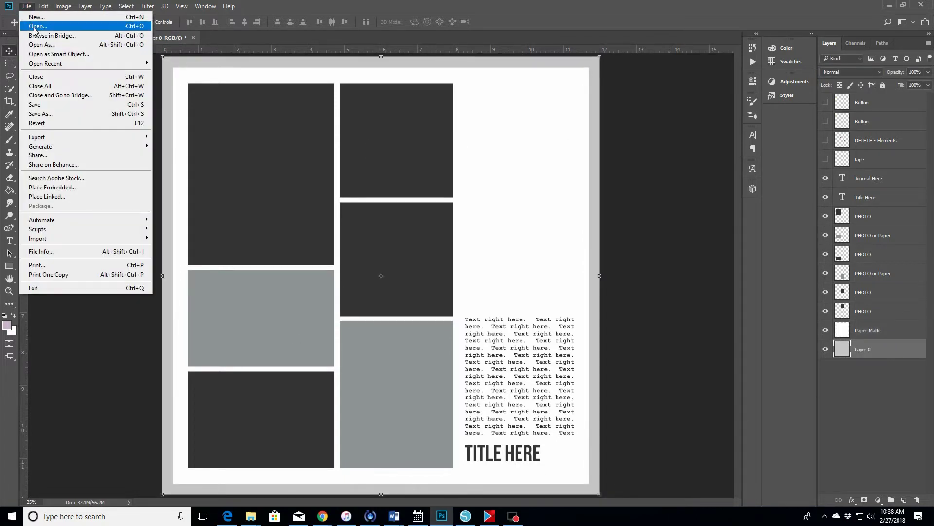
{"action": "left_click", "coordinate": [44, 27]}
{"action": "scroll", "coordinate": [44, 219], "scroll_direction": "down", "scroll_amount": 3}
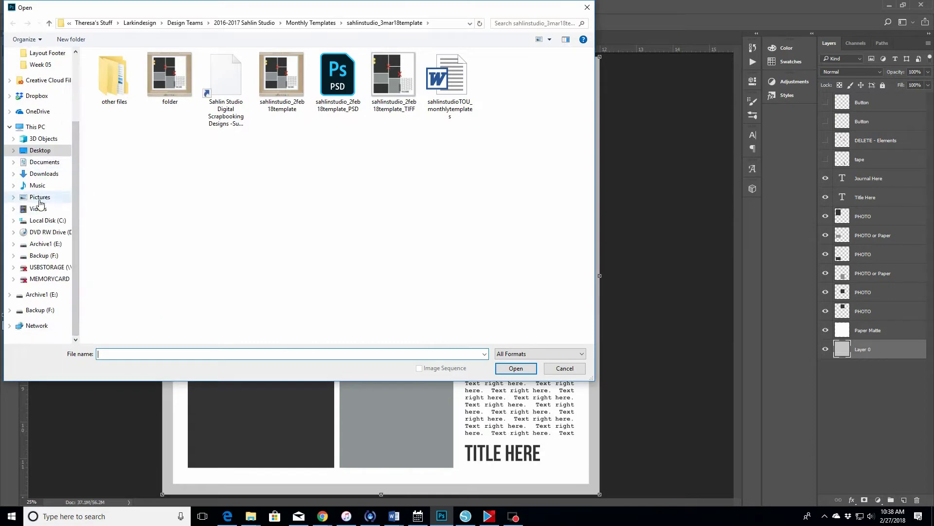
{"action": "left_click", "coordinate": [47, 246]}
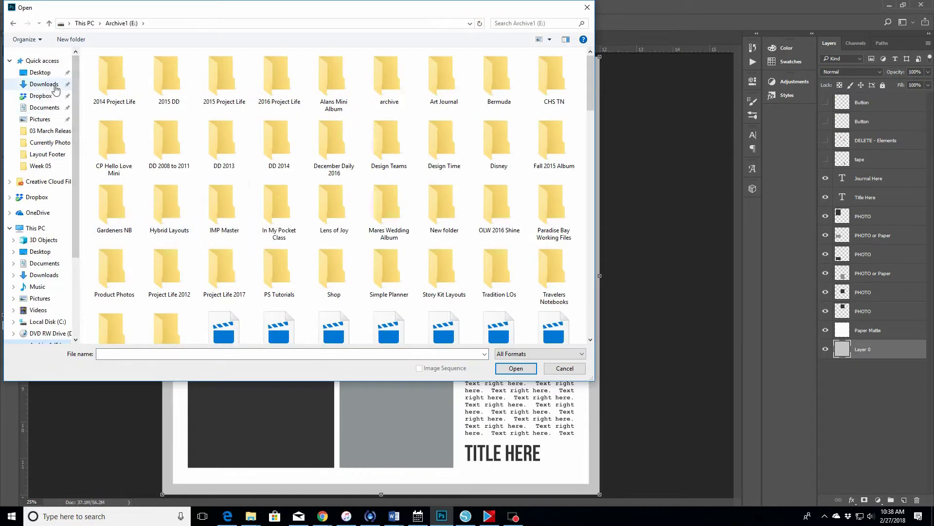
{"action": "left_click", "coordinate": [40, 251]}
{"action": "double_click", "coordinate": [282, 78]}
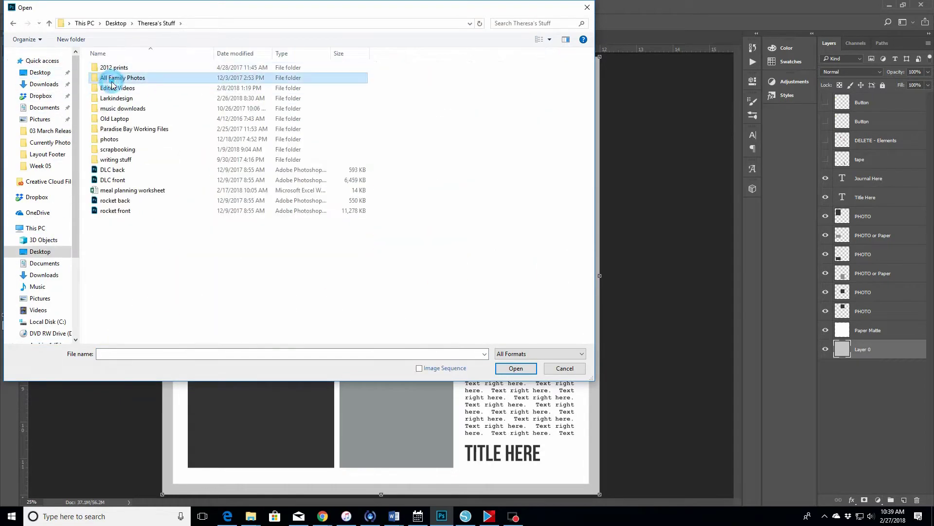
{"action": "double_click", "coordinate": [117, 75]}
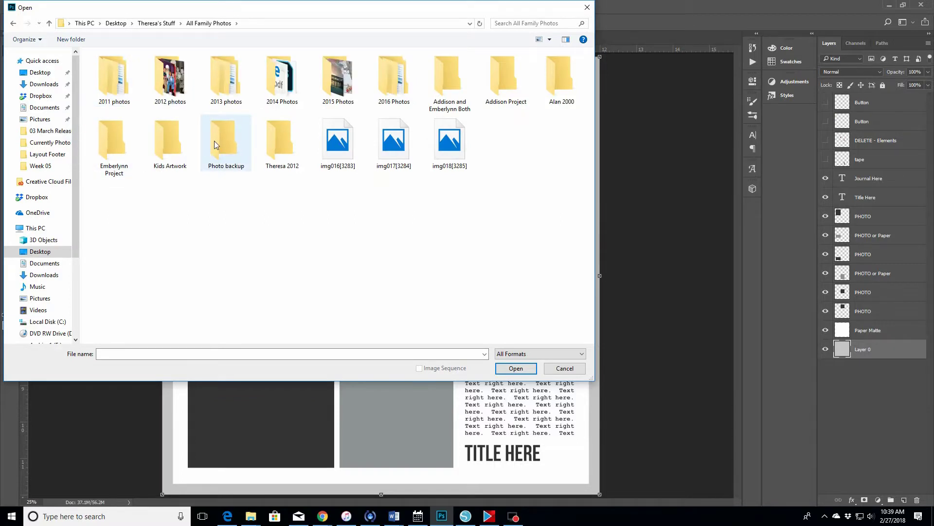
{"action": "double_click", "coordinate": [168, 93]}
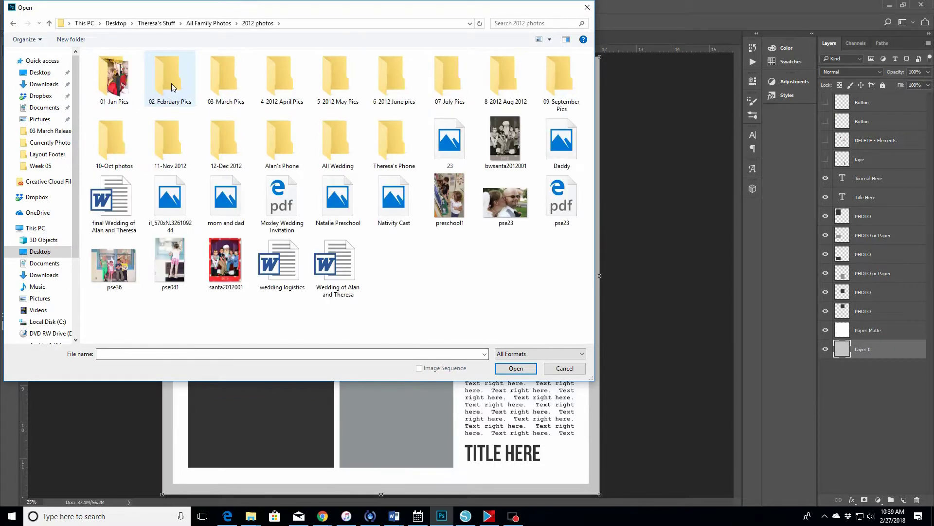
{"action": "double_click", "coordinate": [113, 78]}
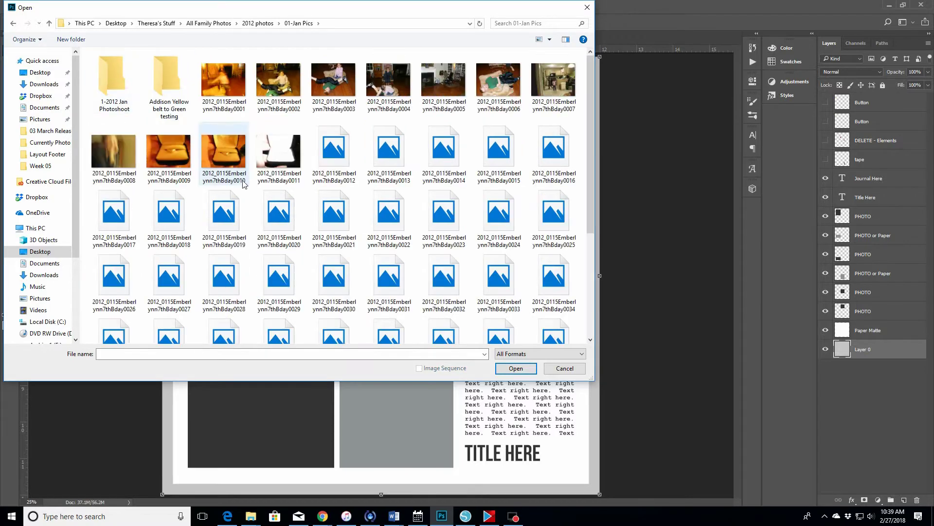
{"action": "double_click", "coordinate": [168, 80]}
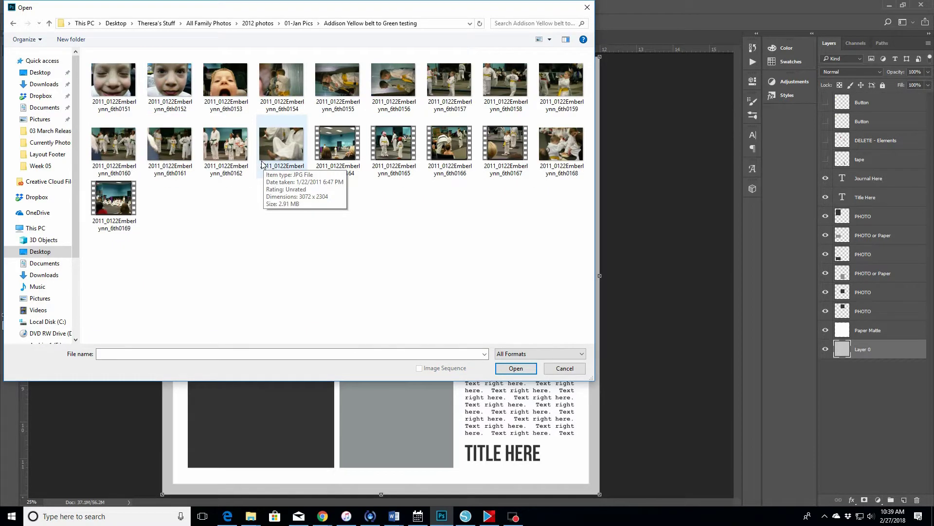
- Show large thumbnails, select photos 0155, 0162 and 0157, and open them
{"action": "left_click", "coordinate": [538, 39]}
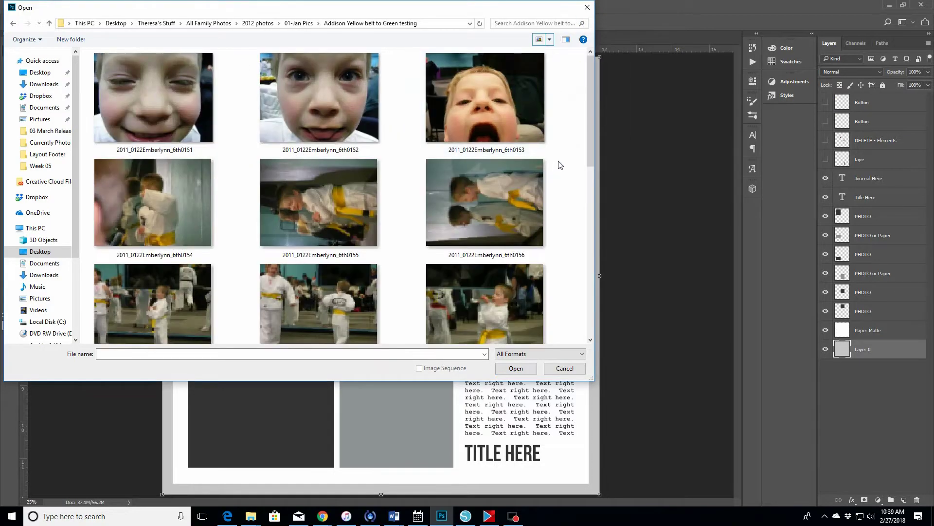
{"action": "scroll", "coordinate": [588, 160], "scroll_direction": "down", "scroll_amount": 2}
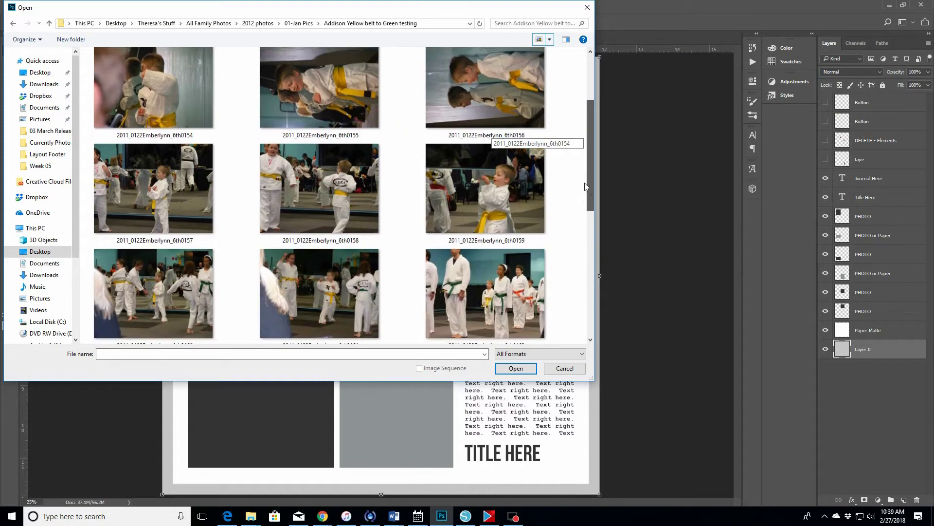
{"action": "left_click_drag", "start_coordinate": [147, 7], "coordinate": [622, 97]}
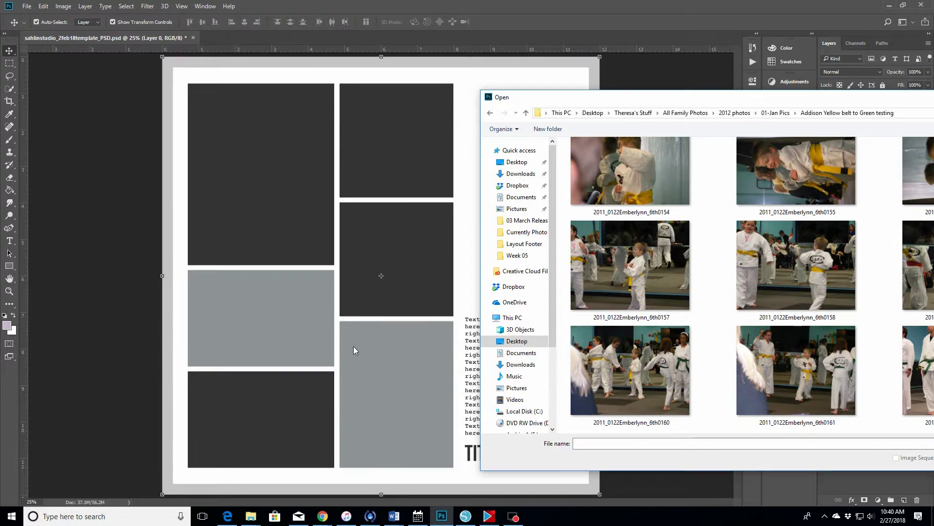
{"action": "left_click_drag", "start_coordinate": [923, 102], "coordinate": [646, 86]}
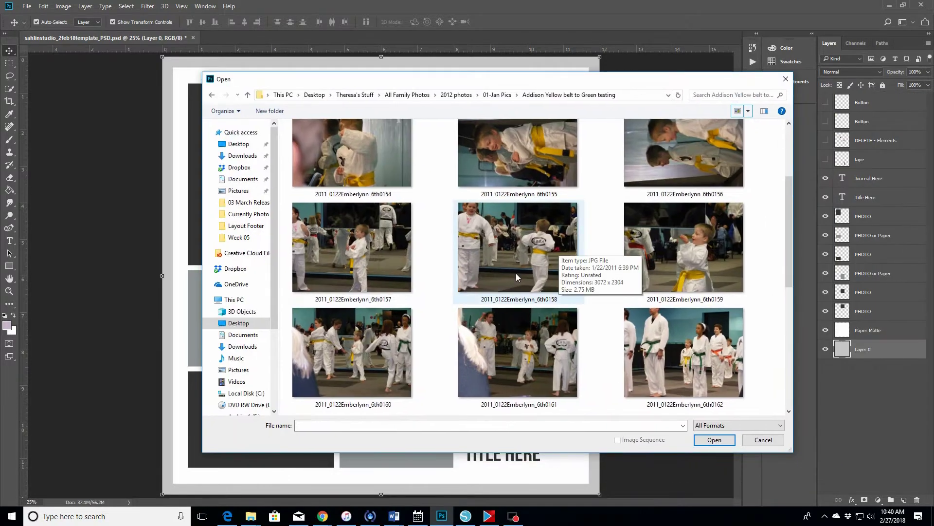
{"action": "scroll", "coordinate": [785, 284], "scroll_direction": "down", "scroll_amount": 2}
{"action": "left_click_drag", "start_coordinate": [786, 285], "coordinate": [798, 222]}
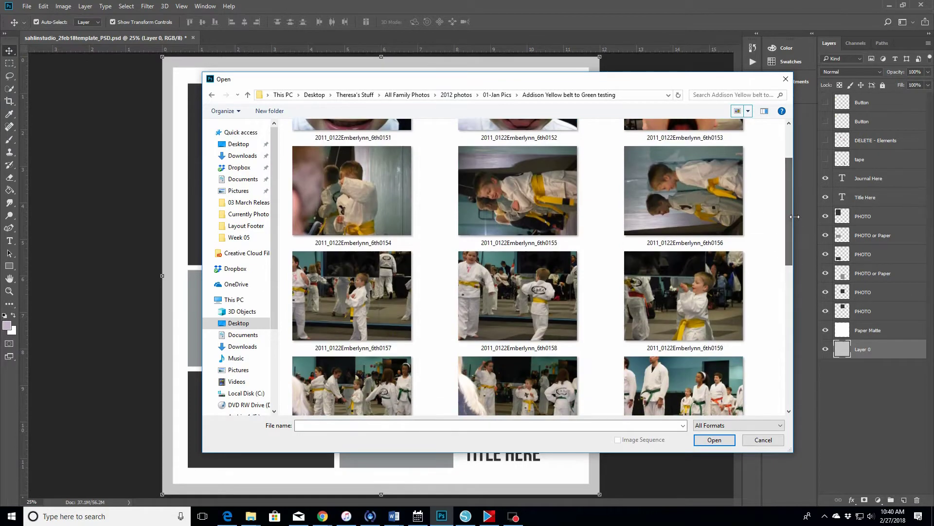
{"action": "left_click", "coordinate": [492, 180]}
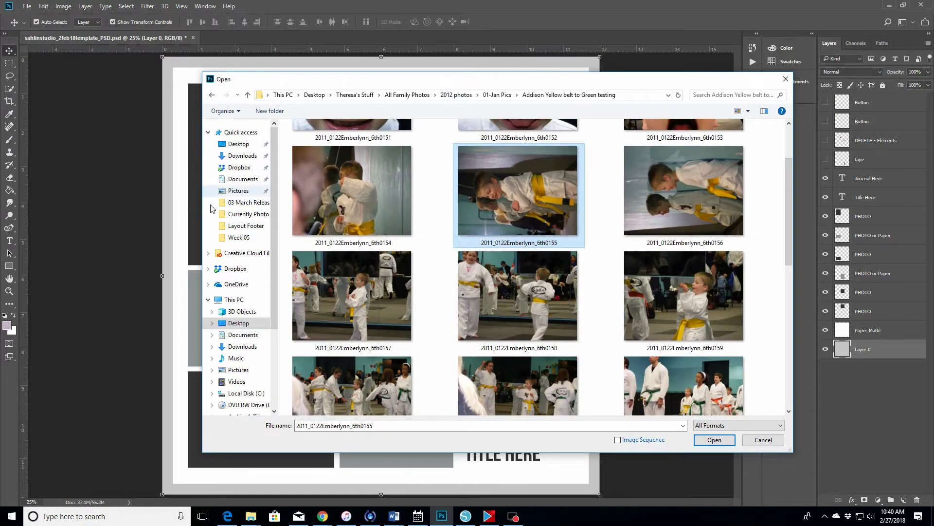
{"action": "left_click_drag", "start_coordinate": [788, 202], "coordinate": [789, 229]}
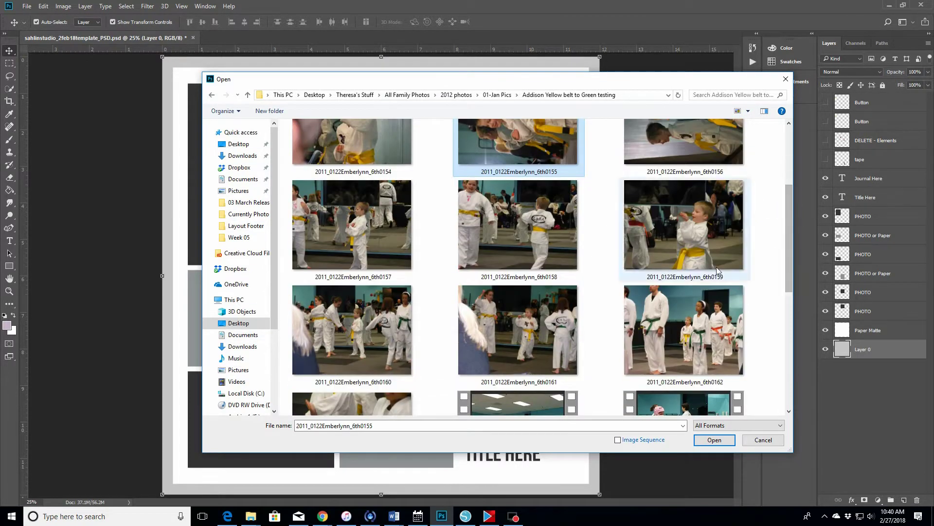
{"action": "left_click", "coordinate": [682, 335], "text": "ctrl"}
{"action": "left_click_drag", "start_coordinate": [789, 245], "coordinate": [791, 225]}
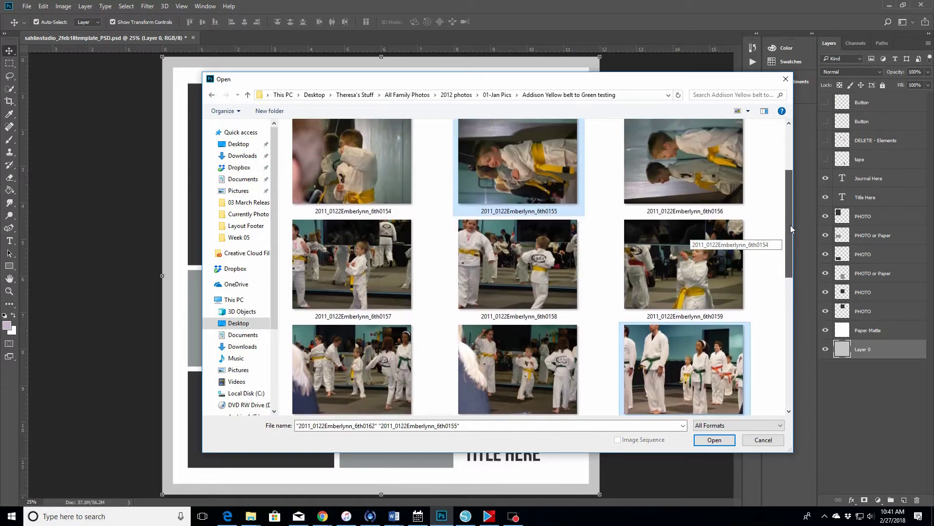
{"action": "left_click", "coordinate": [330, 262], "text": "ctrl"}
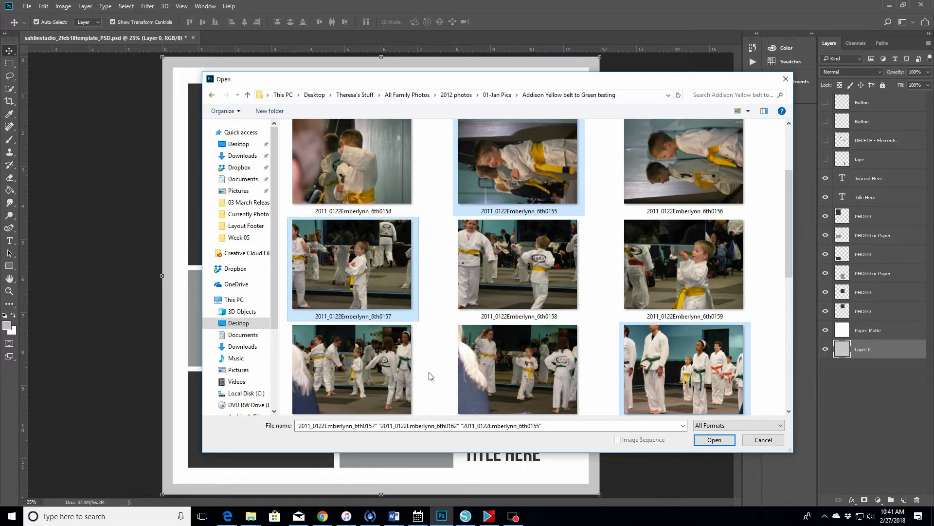
{"action": "double_click", "coordinate": [429, 371]}
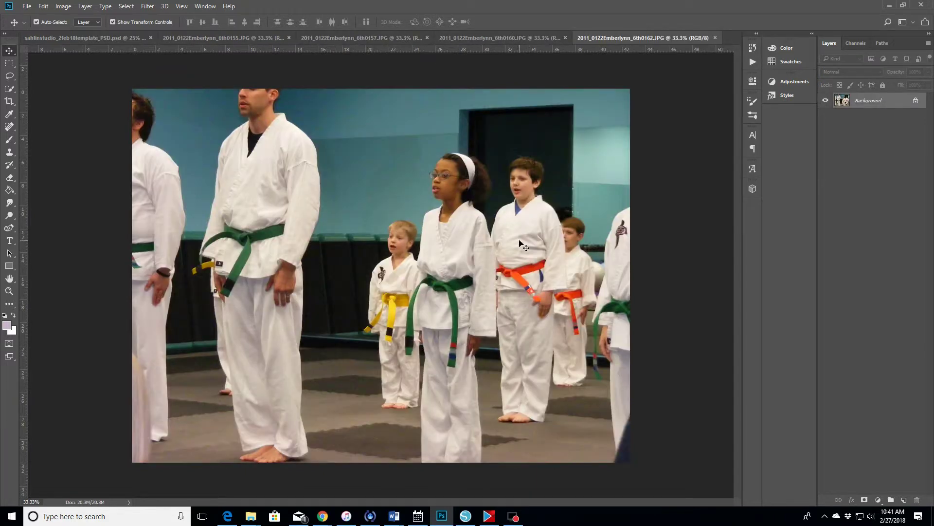
- Brighten the students photo with a Curves adjustment and merge it into the image
{"action": "left_click", "coordinate": [805, 81]}
{"action": "left_click", "coordinate": [691, 93]}
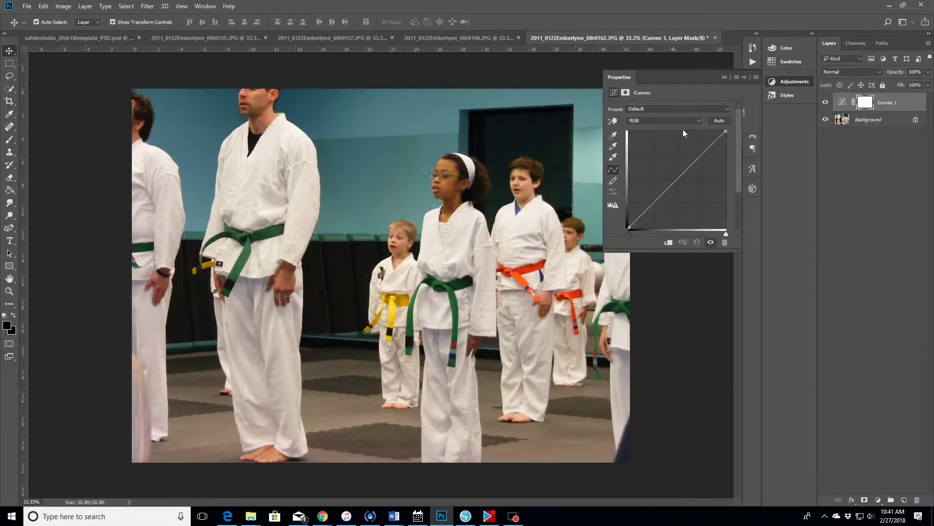
{"action": "left_click_drag", "start_coordinate": [688, 169], "coordinate": [689, 157]}
{"action": "left_click", "coordinate": [651, 201]}
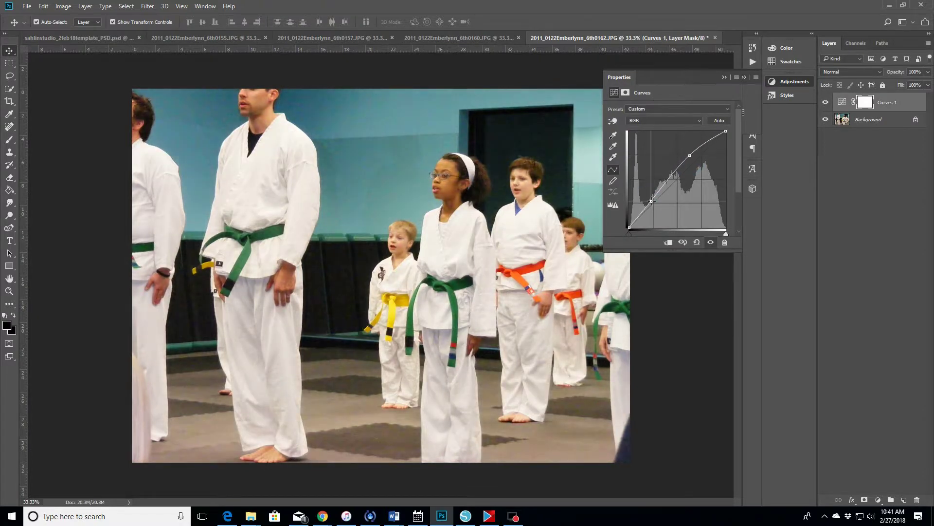
{"action": "left_click", "coordinate": [85, 5]}
{"action": "left_click", "coordinate": [102, 366]}
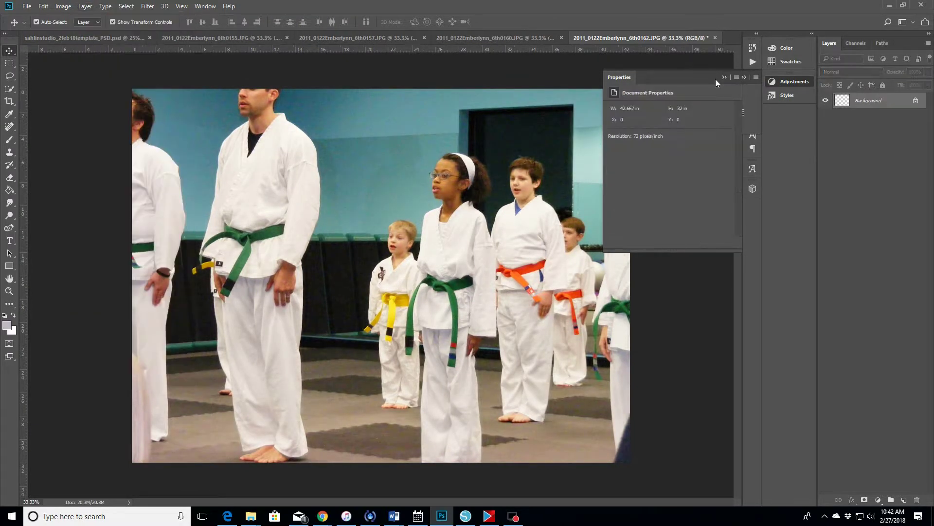
- Sharpen the photo with Unsharp Mask using the default settings
{"action": "left_click", "coordinate": [147, 6]}
{"action": "mouse_move", "coordinate": [243, 168]}
{"action": "left_click", "coordinate": [303, 214]}
{"action": "left_click", "coordinate": [299, 152]}
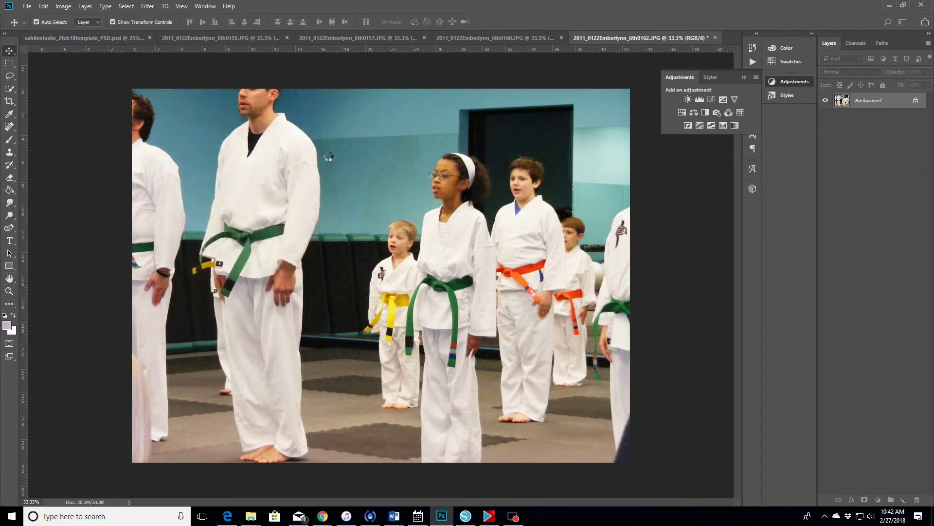
- Crop the photo to 6 × 4 in at 300 ppi, shifting the image up in the frame
{"action": "key", "text": "c"}
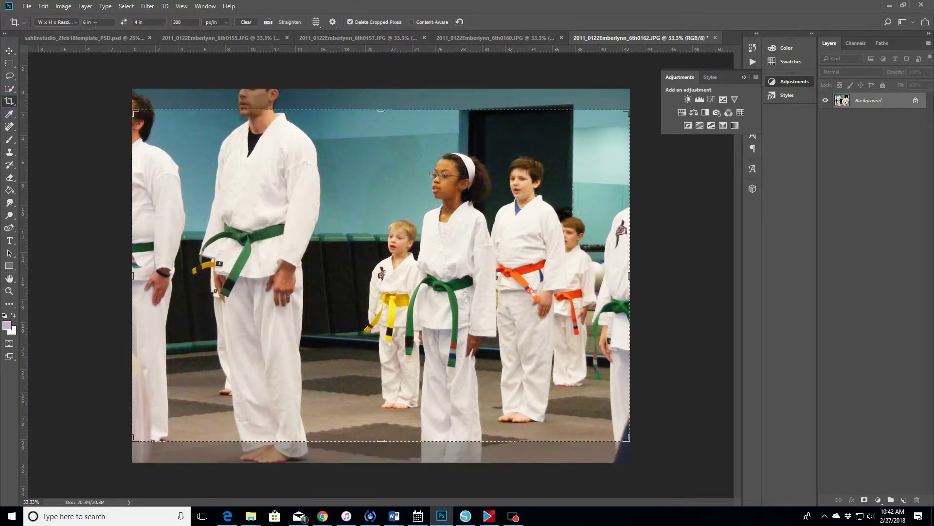
{"action": "left_click_drag", "start_coordinate": [335, 155], "coordinate": [320, 170]}
{"action": "left_click_drag", "start_coordinate": [321, 167], "coordinate": [321, 163]}
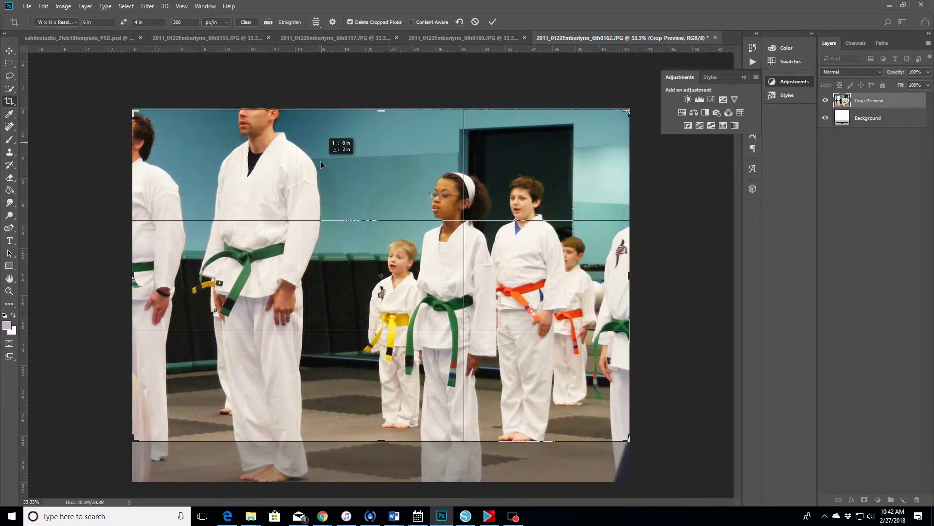
{"action": "left_click", "coordinate": [493, 21]}
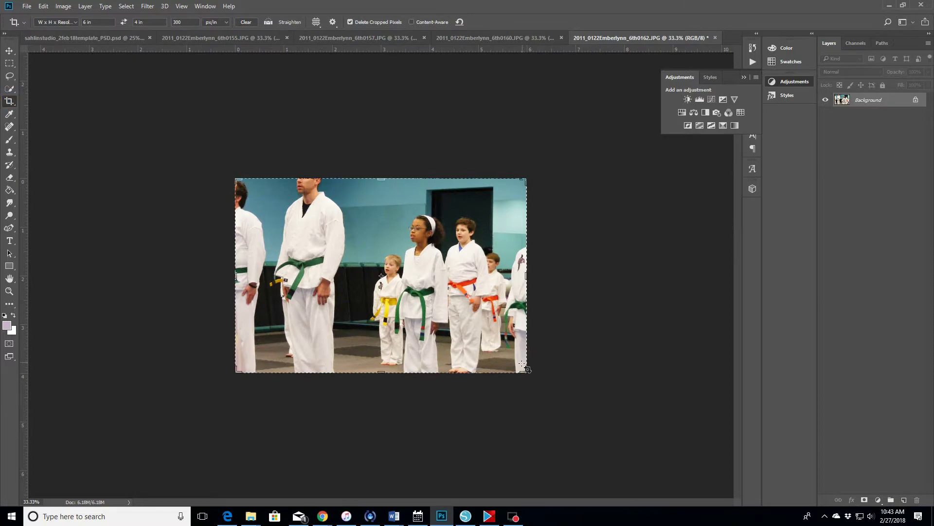
- Re-crop from the bottom-right corner to trim the photo slightly tighter
{"action": "left_click", "coordinate": [524, 365]}
{"action": "left_click_drag", "start_coordinate": [525, 372], "coordinate": [524, 371]}
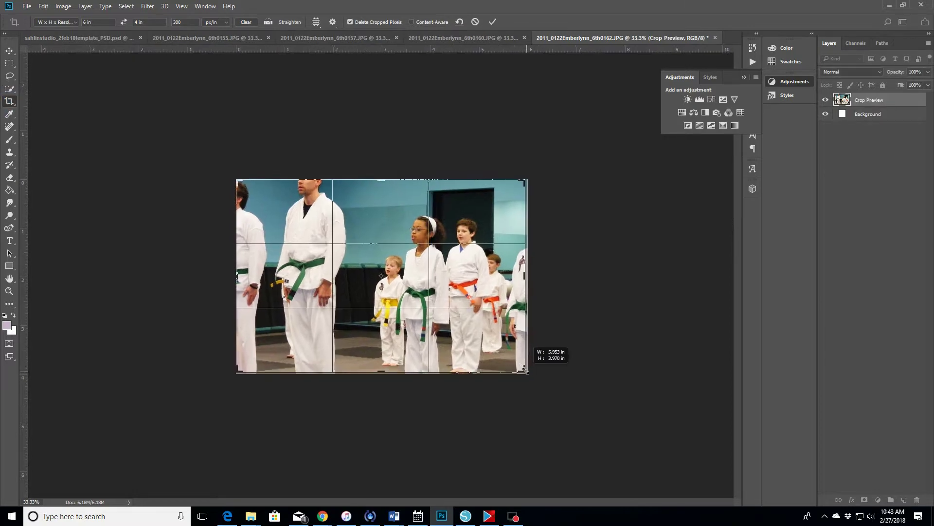
{"action": "left_click", "coordinate": [492, 22]}
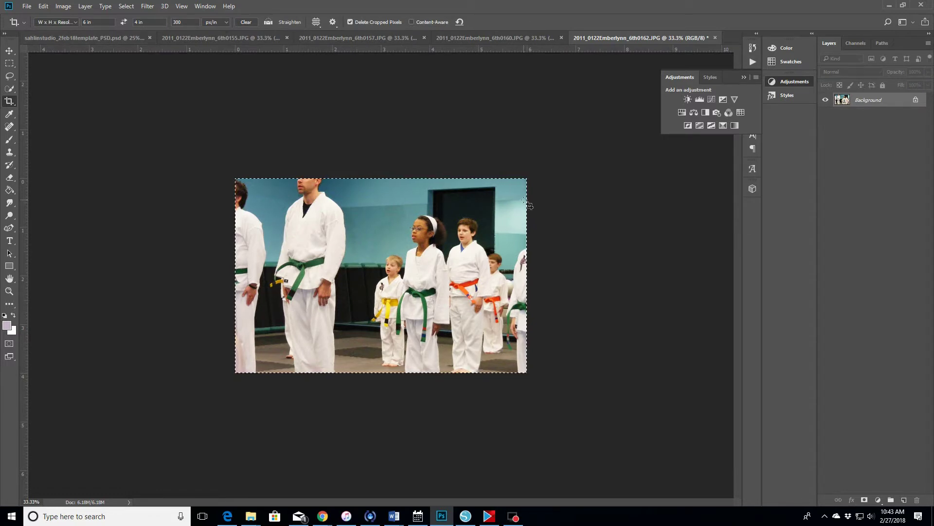
- Paste the students photo into the template over the bottom-left PHOTO box and scale it to fit
{"action": "left_click", "coordinate": [49, 37]}
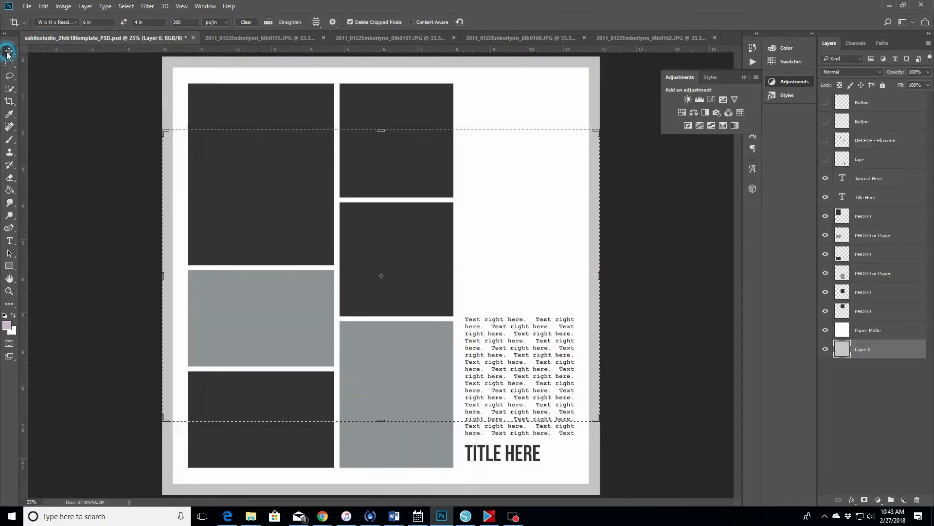
{"action": "key", "text": "v"}
{"action": "left_click", "coordinate": [258, 428]}
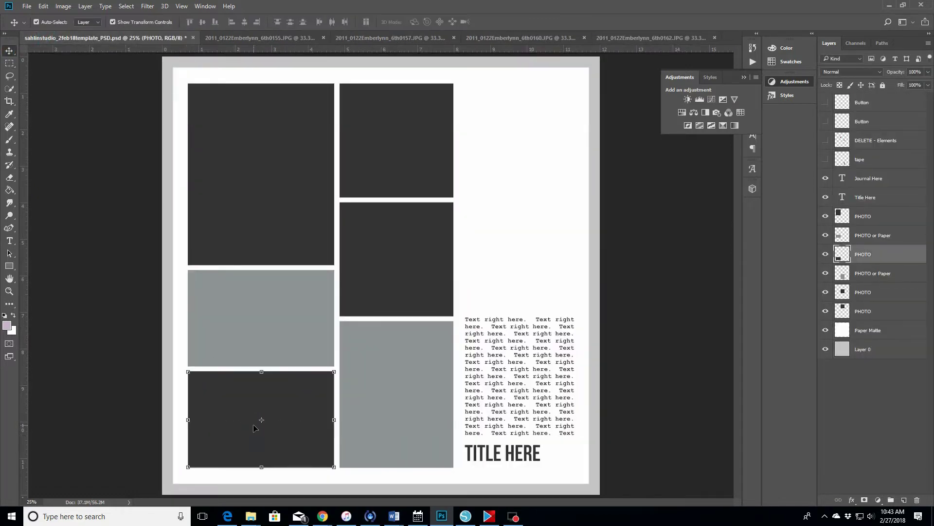
{"action": "key", "text": "ctrl+v"}
{"action": "left_click_drag", "start_coordinate": [326, 249], "coordinate": [234, 375]}
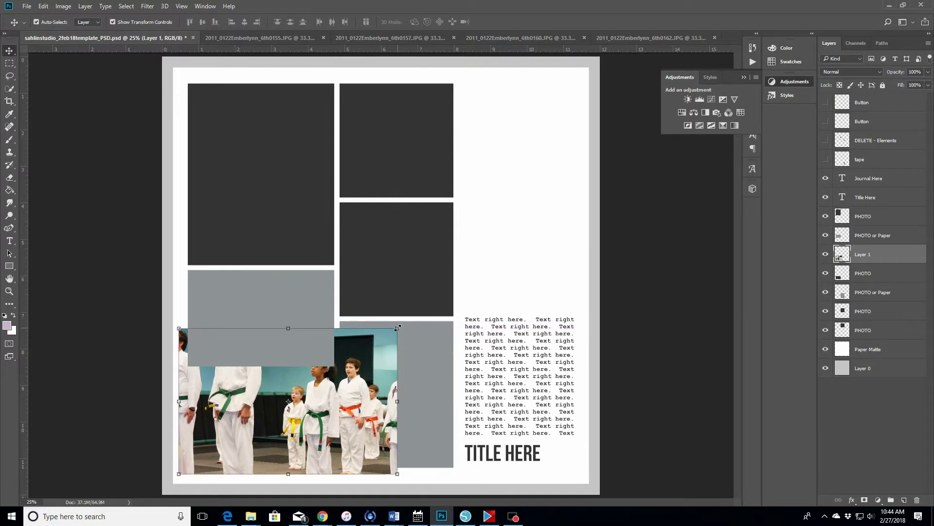
{"action": "left_click_drag", "start_coordinate": [397, 328], "coordinate": [349, 362]}
{"action": "left_click_drag", "start_coordinate": [180, 361], "coordinate": [190, 368]}
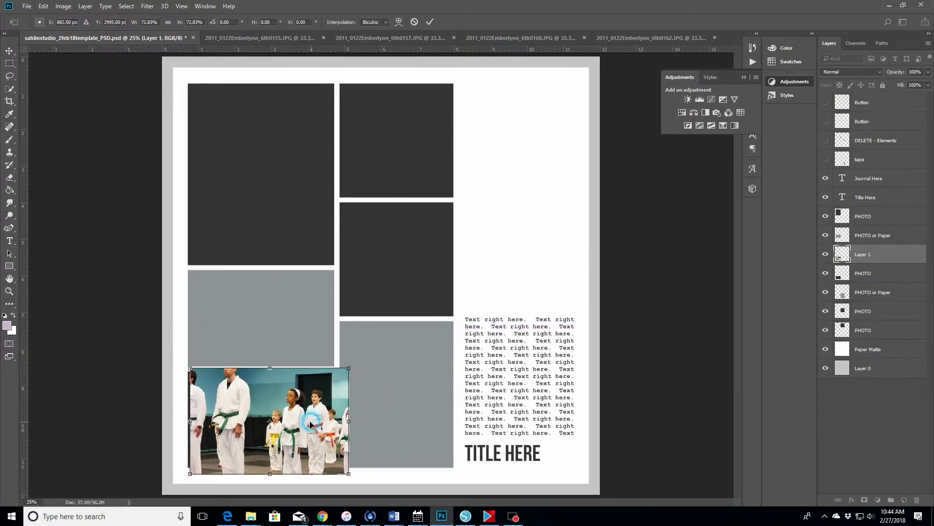
{"action": "left_click_drag", "start_coordinate": [310, 424], "coordinate": [308, 428]}
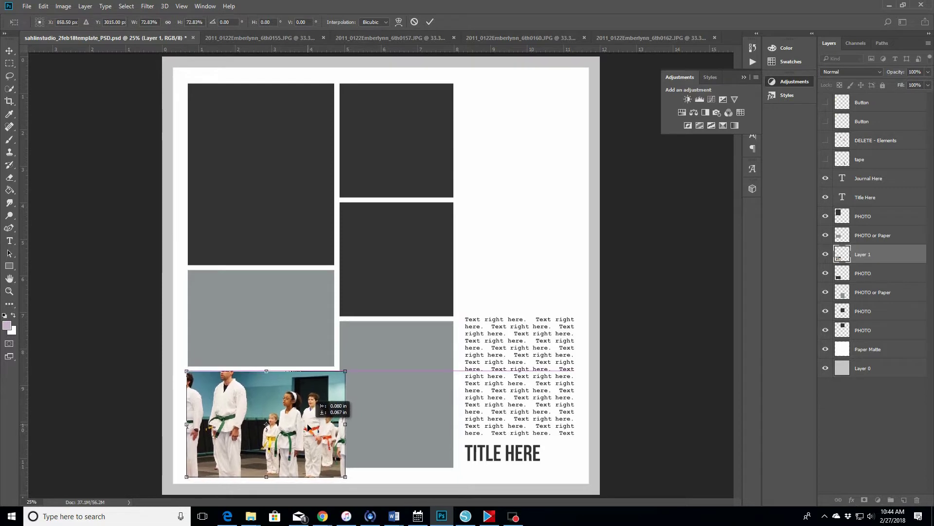
{"action": "left_click", "coordinate": [430, 21]}
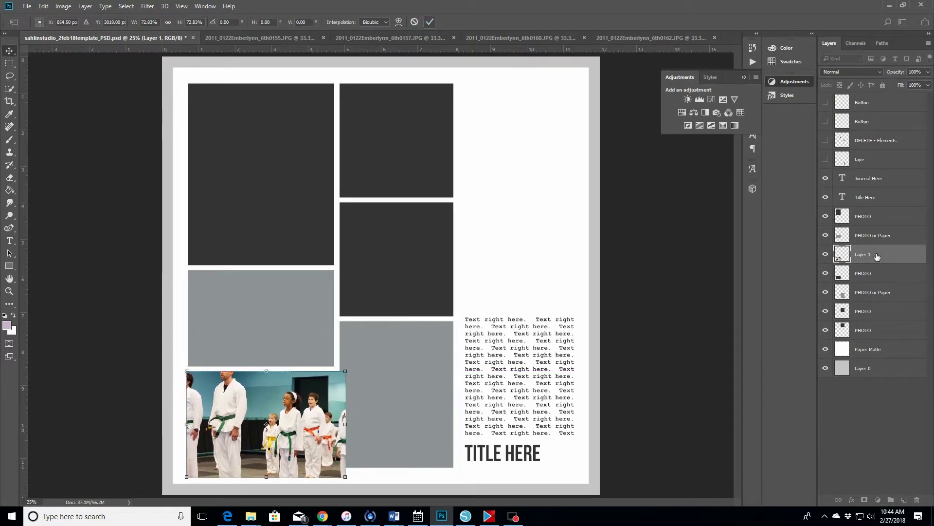
- Clip the photo to the box beneath it, then shrink it slightly within the box
{"action": "right_click", "coordinate": [884, 256]}
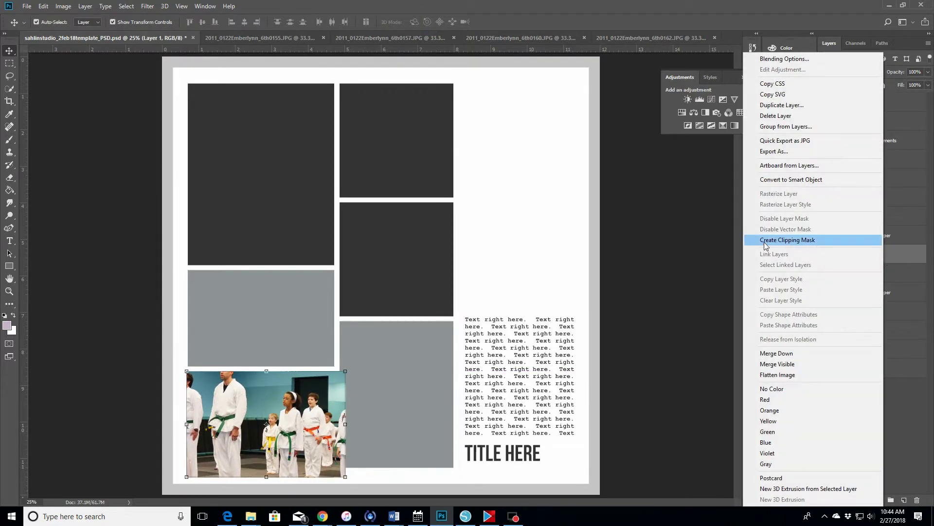
{"action": "left_click", "coordinate": [776, 237]}
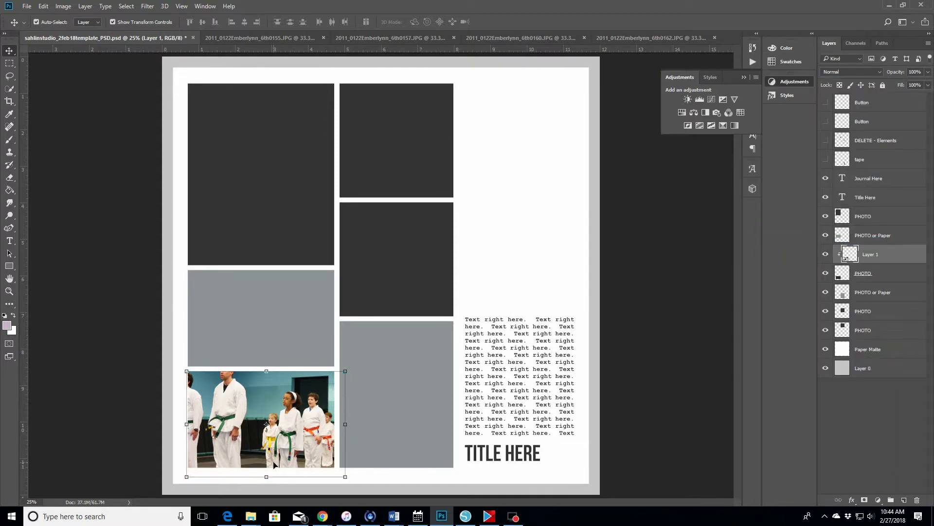
{"action": "left_click", "coordinate": [9, 291]}
{"action": "left_click", "coordinate": [275, 445]}
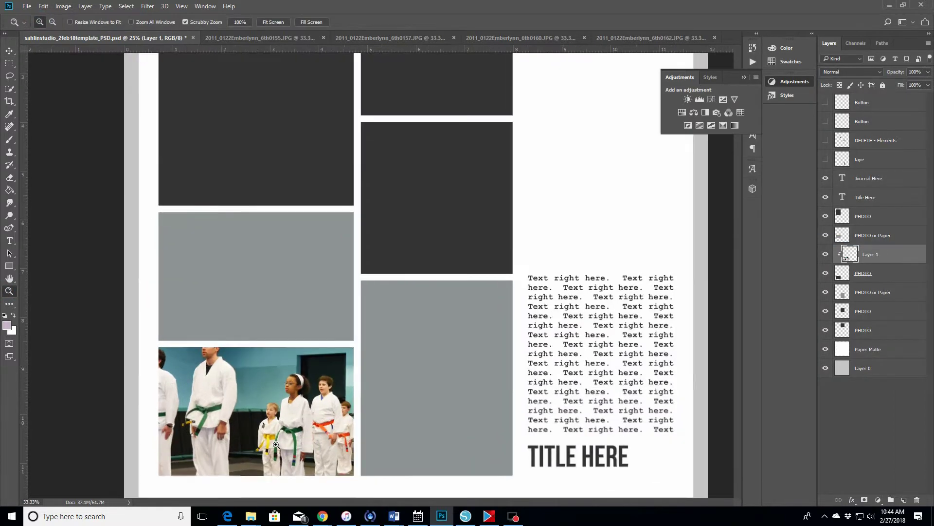
{"action": "scroll", "coordinate": [276, 444], "scroll_direction": "down", "scroll_amount": 3}
{"action": "key", "text": "v"}
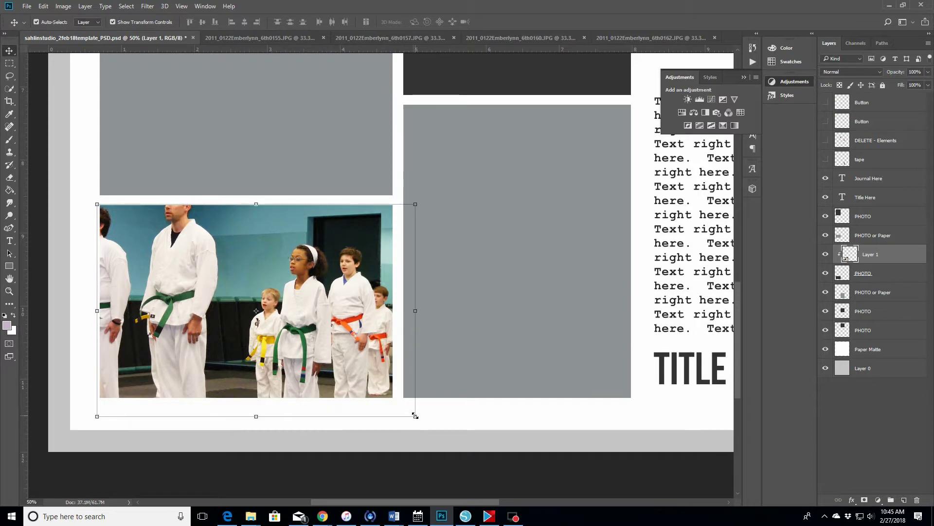
{"action": "left_click_drag", "start_coordinate": [416, 416], "coordinate": [400, 392]}
{"action": "left_click", "coordinate": [430, 21]}
- Fit the whole layout on screen and move to the next karate photo
{"action": "key", "text": "z"}
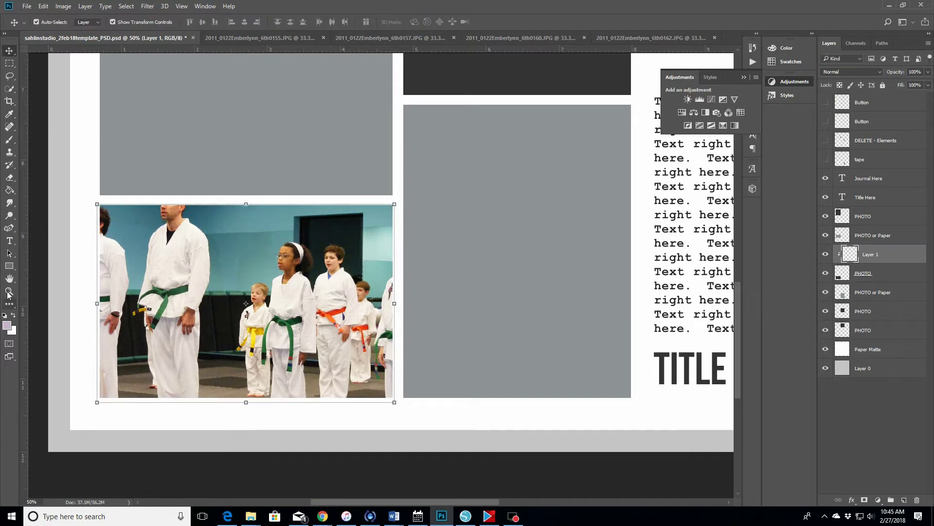
{"action": "left_click", "coordinate": [273, 22]}
{"action": "left_click", "coordinate": [574, 35]}
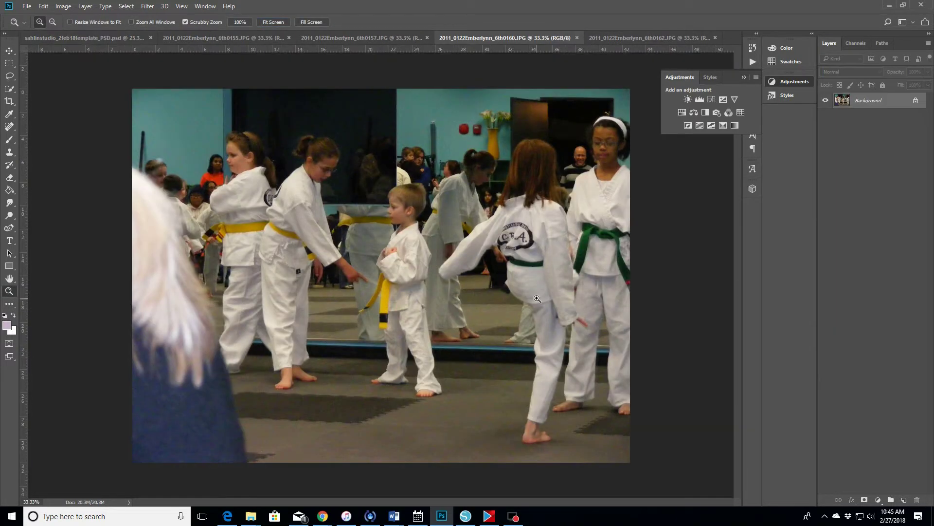
- Brighten the kicking photo with Curves, flatten it, and apply Unsharp Mask
{"action": "left_click", "coordinate": [711, 99]}
{"action": "left_click_drag", "start_coordinate": [686, 171], "coordinate": [686, 155]}
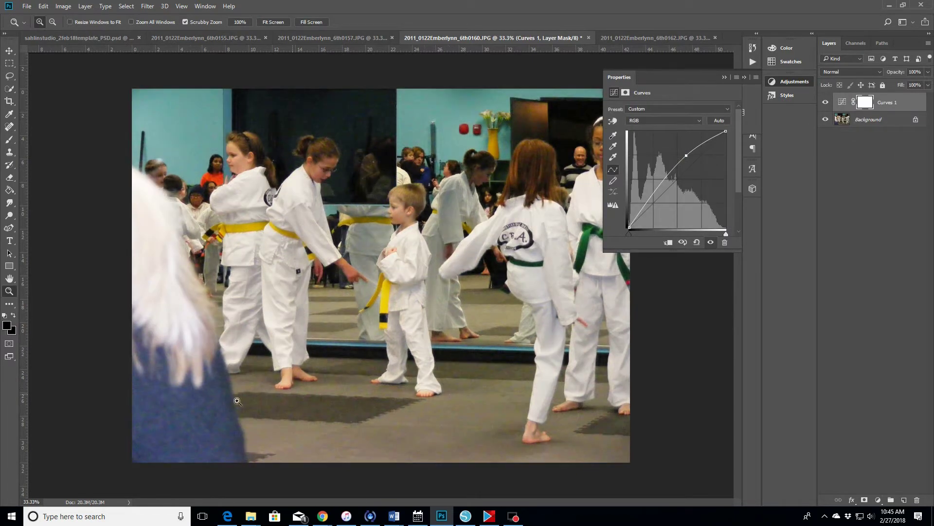
{"action": "left_click", "coordinate": [85, 6]}
{"action": "key", "text": "Escape"}
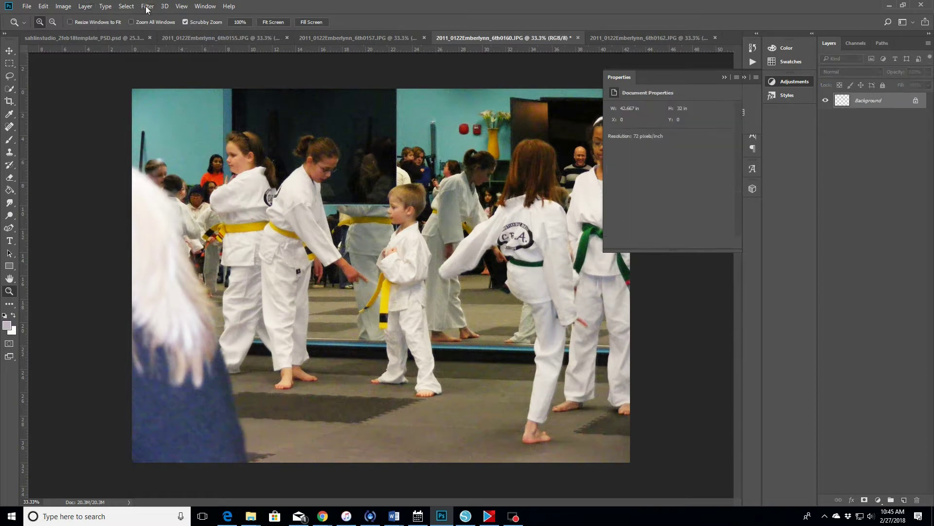
{"action": "left_click", "coordinate": [146, 6]}
{"action": "mouse_move", "coordinate": [209, 165]}
{"action": "left_click", "coordinate": [282, 217]}
{"action": "left_click", "coordinate": [286, 160]}
{"action": "left_click", "coordinate": [725, 78]}
- Crop it to 6 × 4 and add it to the template's upper right, under the second PHOTO or Paper layer
{"action": "key", "text": "c"}
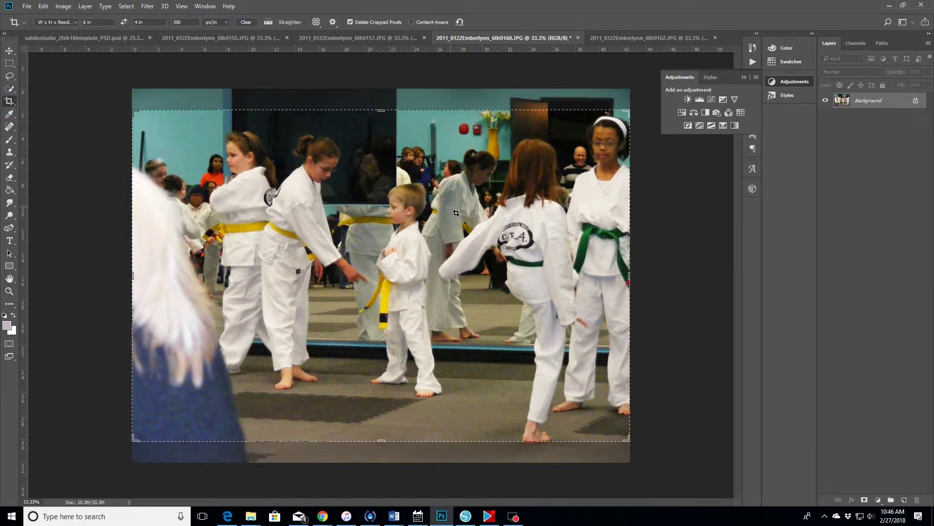
{"action": "double_click", "coordinate": [453, 210]}
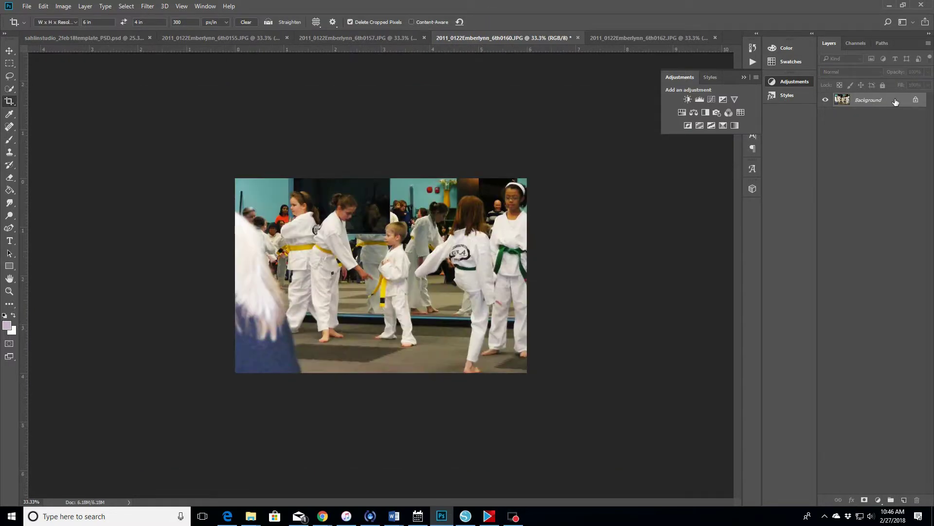
{"action": "left_click_drag", "start_coordinate": [886, 107], "coordinate": [383, 301]}
{"action": "key", "text": "v"}
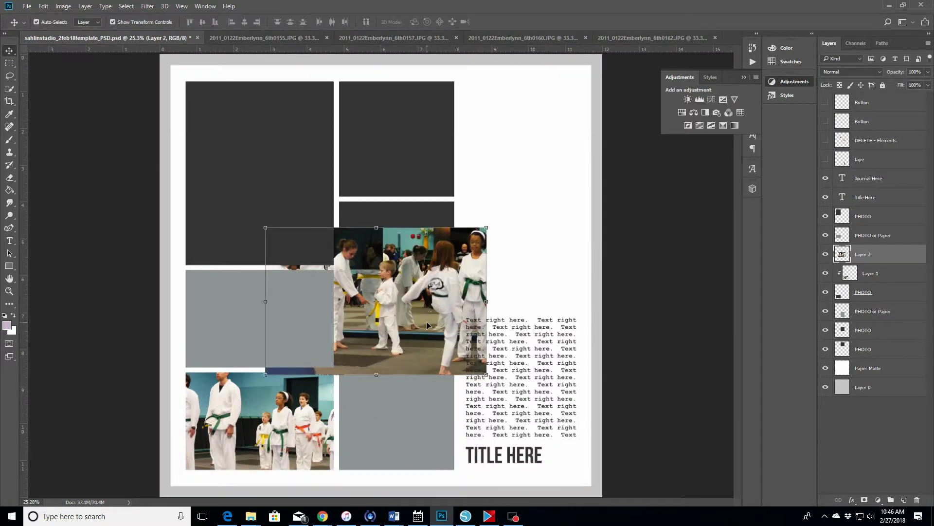
{"action": "left_click_drag", "start_coordinate": [428, 325], "coordinate": [535, 198]}
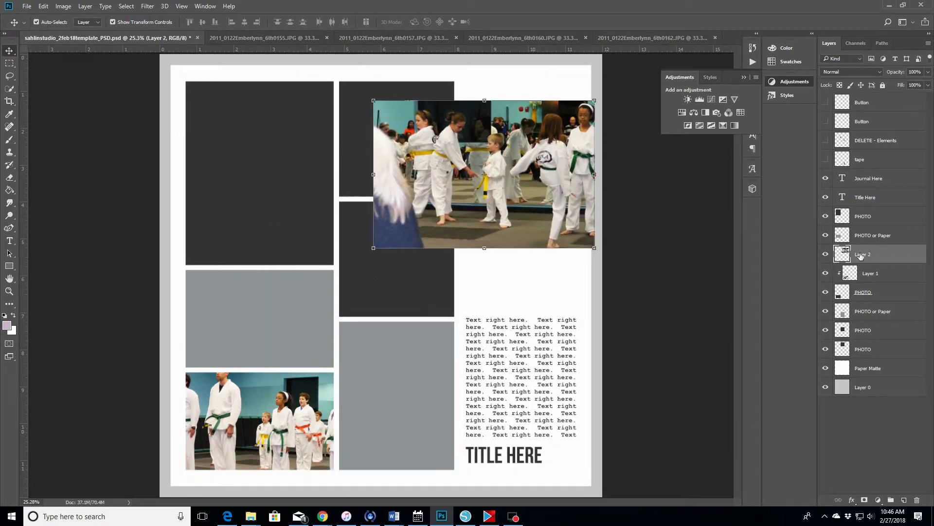
{"action": "left_click_drag", "start_coordinate": [910, 253], "coordinate": [859, 336]}
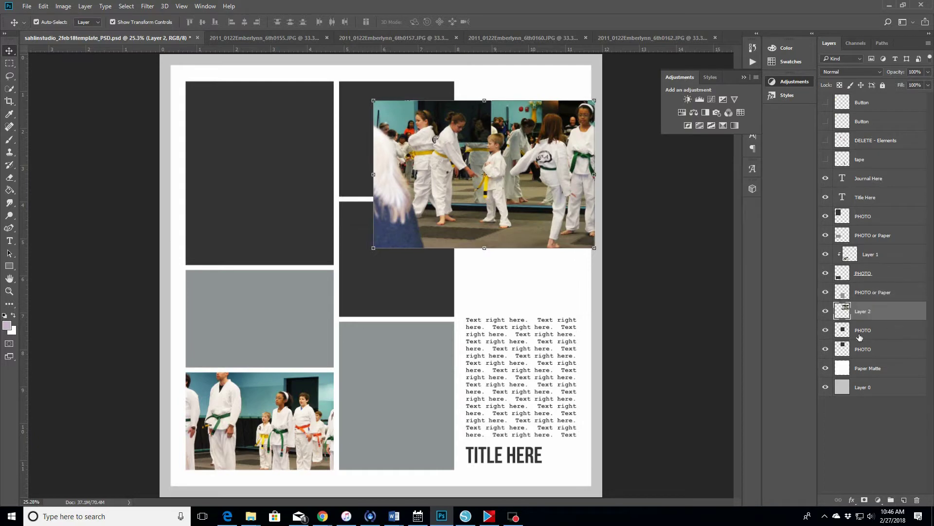
{"action": "left_click", "coordinate": [394, 38]}
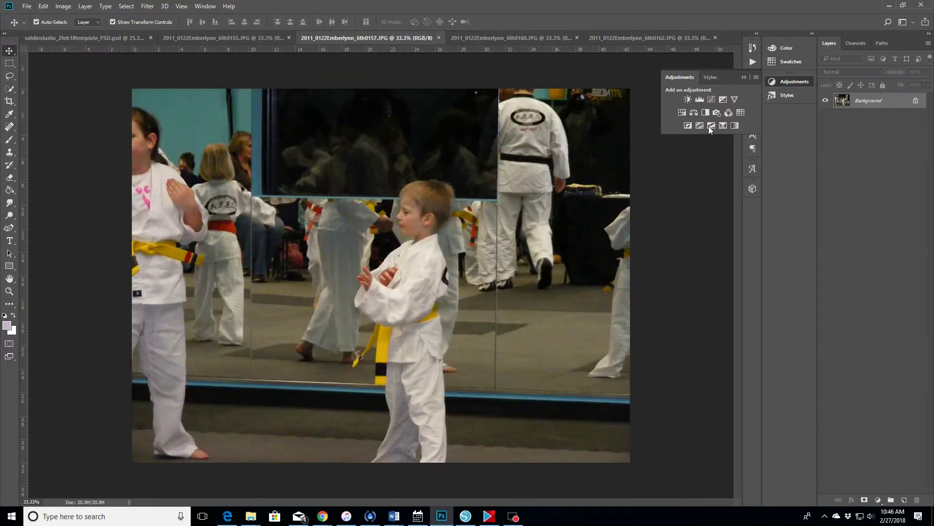
- Brighten the yellow-belt boy photo with Curves, flatten it, and apply Unsharp Mask
{"action": "left_click", "coordinate": [712, 99]}
{"action": "left_click_drag", "start_coordinate": [686, 170], "coordinate": [687, 155]}
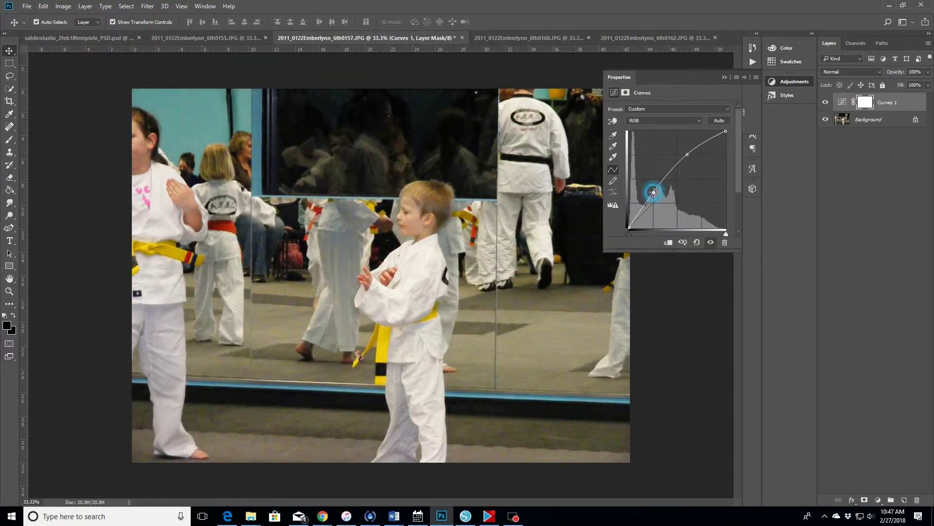
{"action": "left_click", "coordinate": [85, 5]}
{"action": "left_click", "coordinate": [139, 363]}
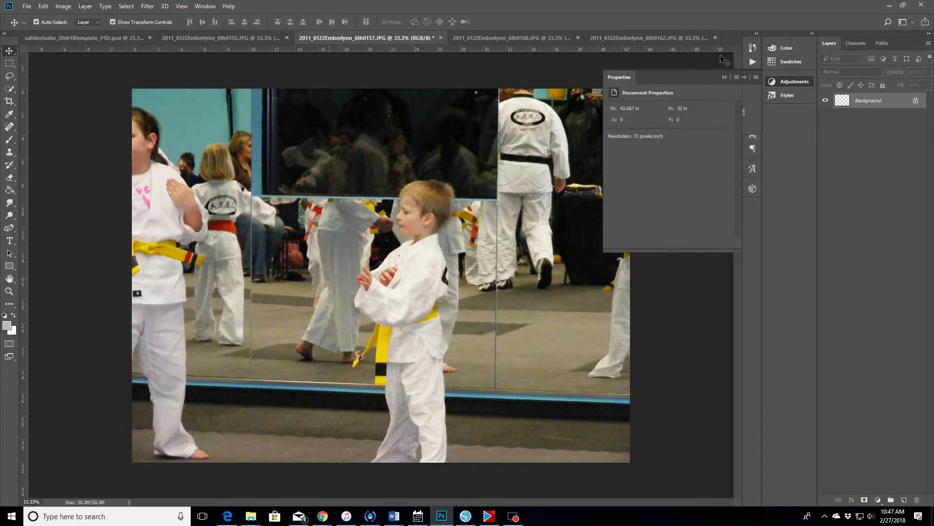
{"action": "left_click", "coordinate": [149, 6]}
{"action": "mouse_move", "coordinate": [180, 166]}
{"action": "left_click", "coordinate": [287, 215]}
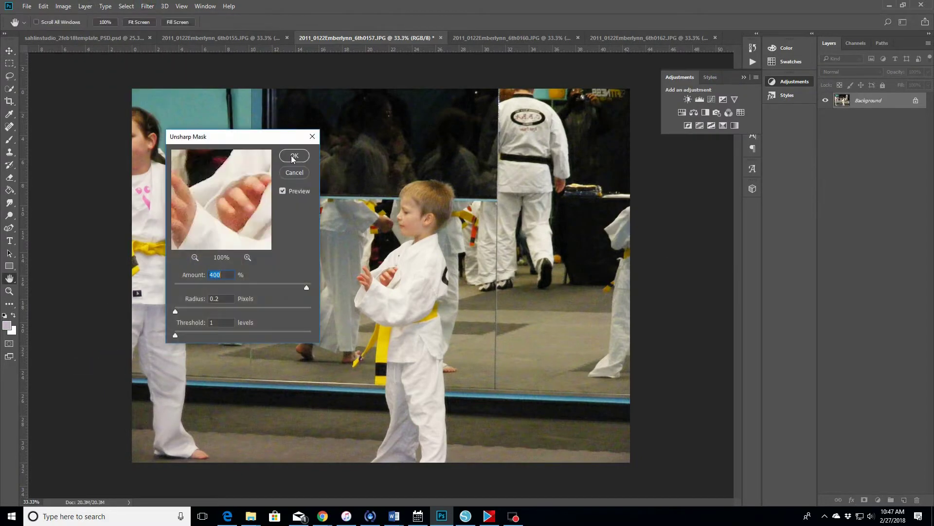
{"action": "left_click", "coordinate": [296, 156]}
- Crop to 6 × 4 in with the photo moved up, then adjust from the lower-left corner
{"action": "left_click", "coordinate": [9, 102]}
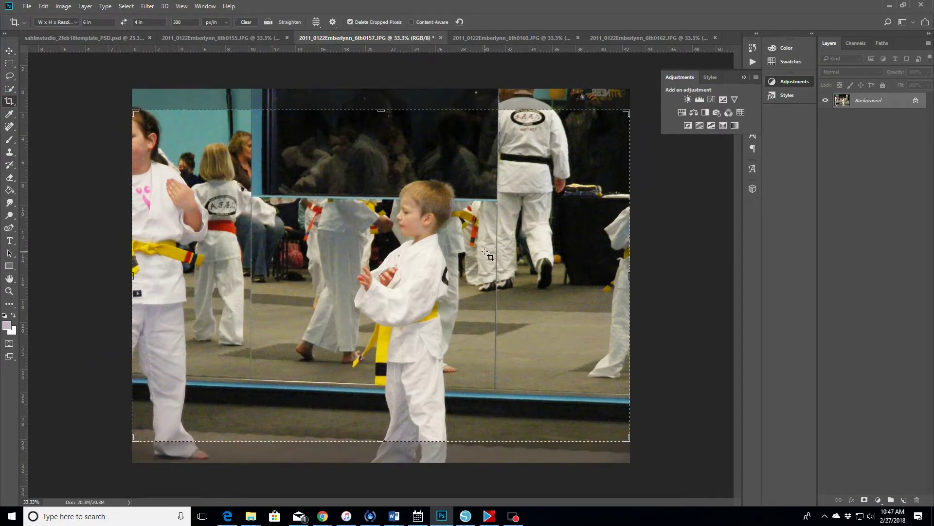
{"action": "left_click_drag", "start_coordinate": [489, 256], "coordinate": [484, 224]}
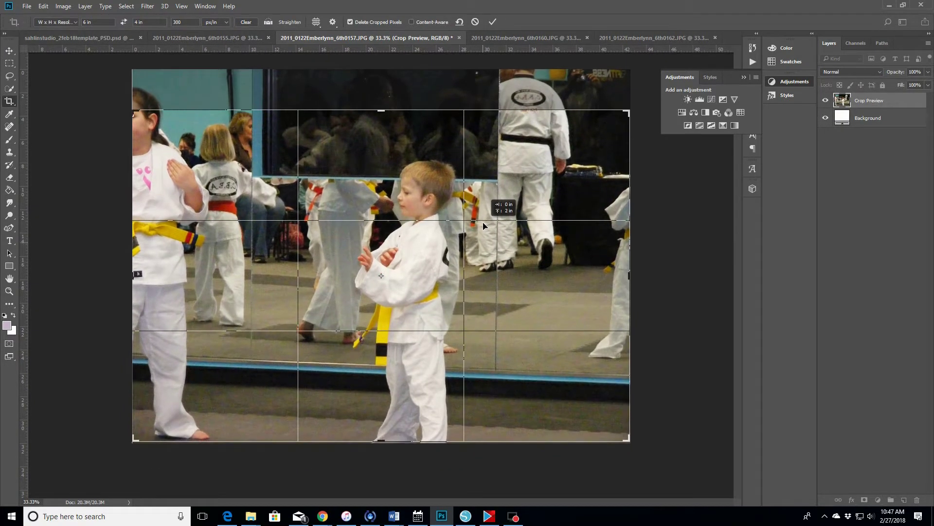
{"action": "left_click", "coordinate": [492, 22]}
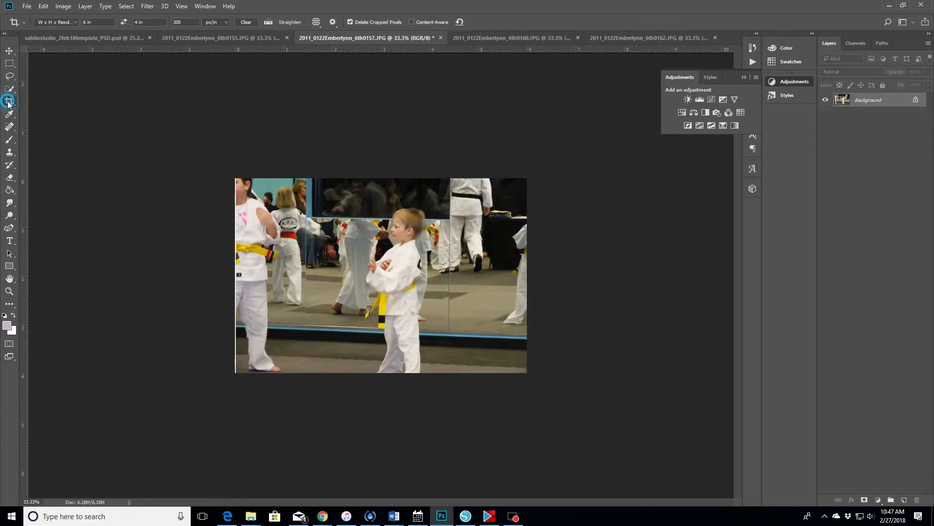
{"action": "left_click", "coordinate": [8, 101]}
{"action": "left_click_drag", "start_coordinate": [236, 371], "coordinate": [237, 371]}
{"action": "left_click", "coordinate": [493, 22]}
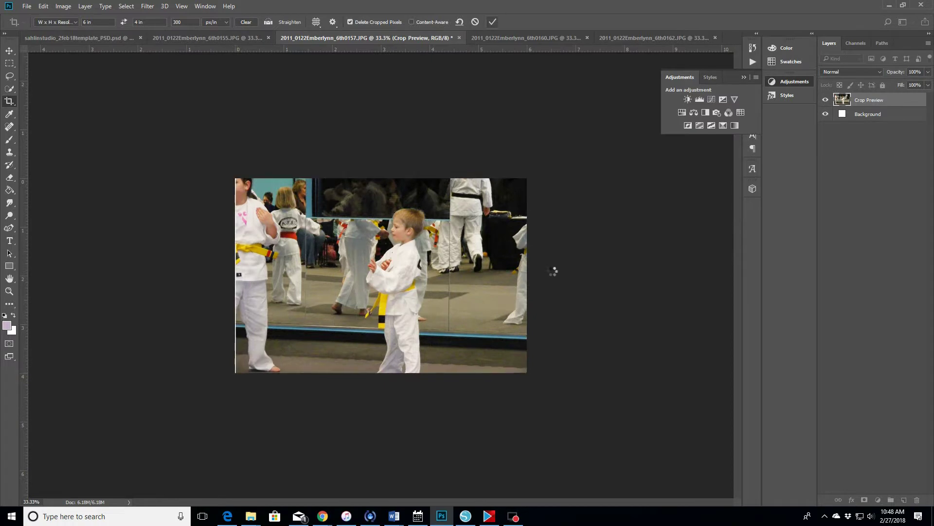
- Copy the cropped boy photo into the template and reposition it and the top photo
{"action": "left_click_drag", "start_coordinate": [903, 99], "coordinate": [442, 308]}
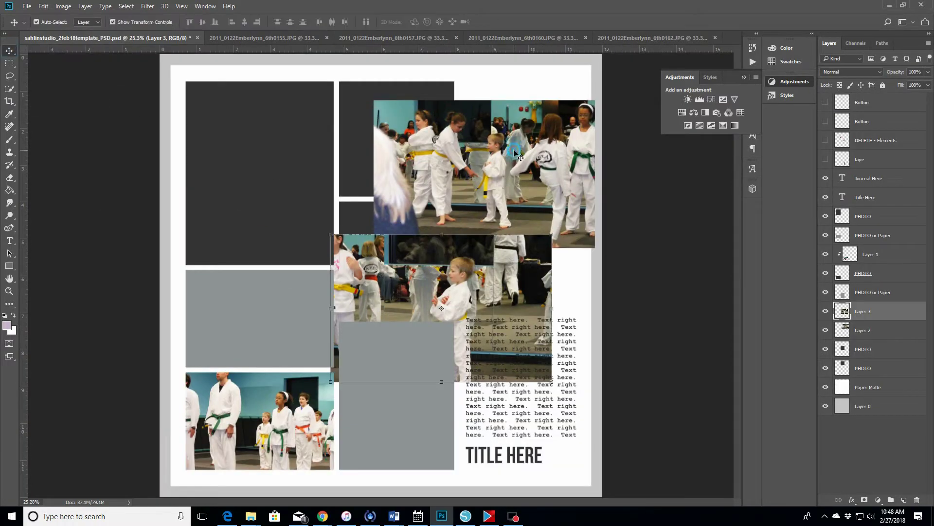
{"action": "left_click", "coordinate": [515, 151]}
{"action": "left_click_drag", "start_coordinate": [505, 150], "coordinate": [456, 106]}
{"action": "left_click_drag", "start_coordinate": [464, 304], "coordinate": [468, 239]}
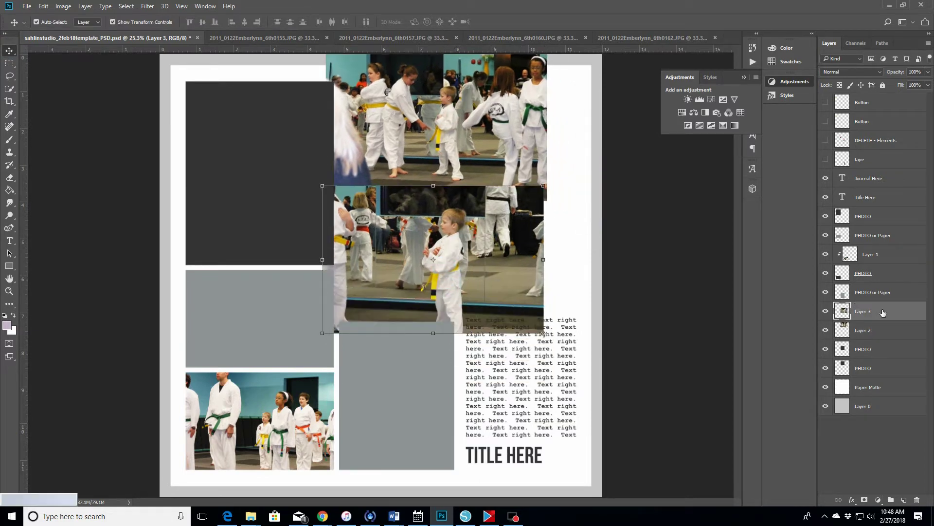
- Clip the boy photo into its PHOTO box and scale it down to about 84%
{"action": "left_click_drag", "start_coordinate": [882, 318], "coordinate": [881, 341]}
{"action": "right_click", "coordinate": [876, 327]}
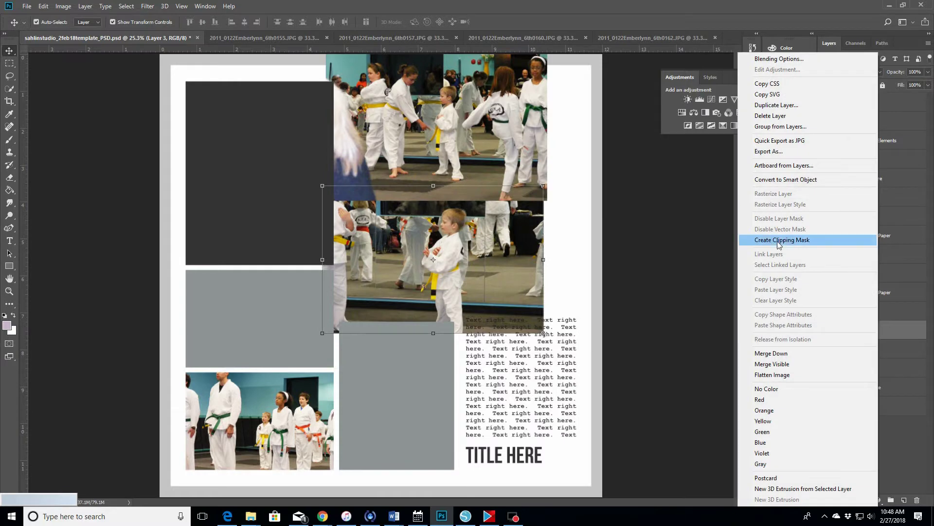
{"action": "left_click", "coordinate": [778, 238]}
{"action": "left_click_drag", "start_coordinate": [429, 291], "coordinate": [420, 287]}
{"action": "key", "text": "ctrl+t"}
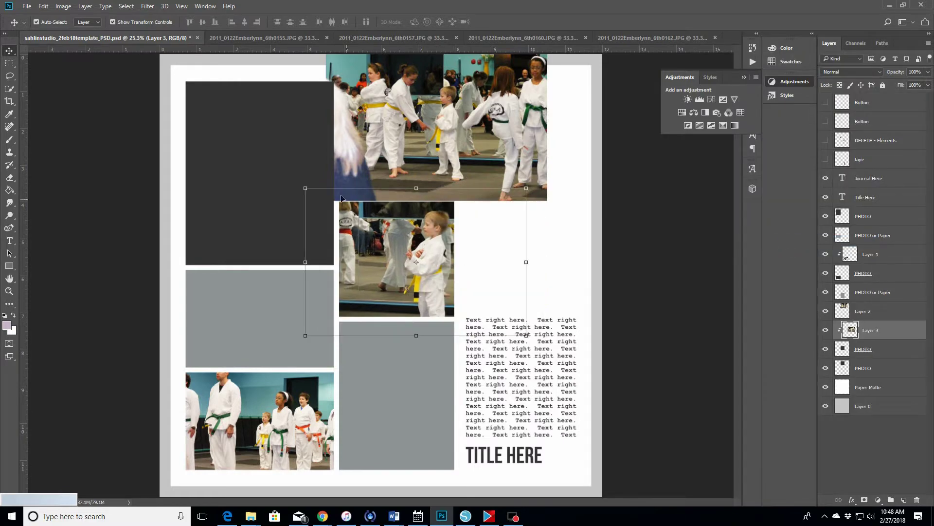
{"action": "left_click_drag", "start_coordinate": [305, 189], "coordinate": [318, 198]}
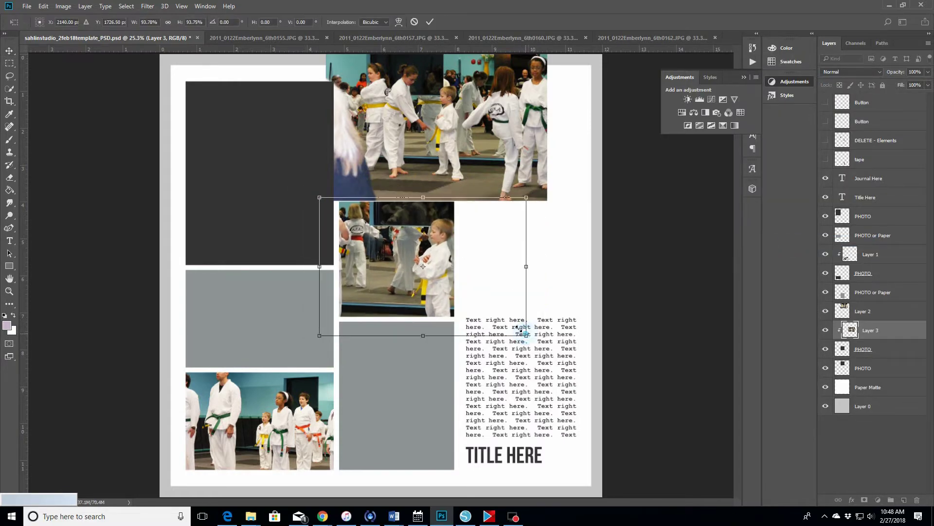
{"action": "left_click_drag", "start_coordinate": [525, 334], "coordinate": [495, 312]}
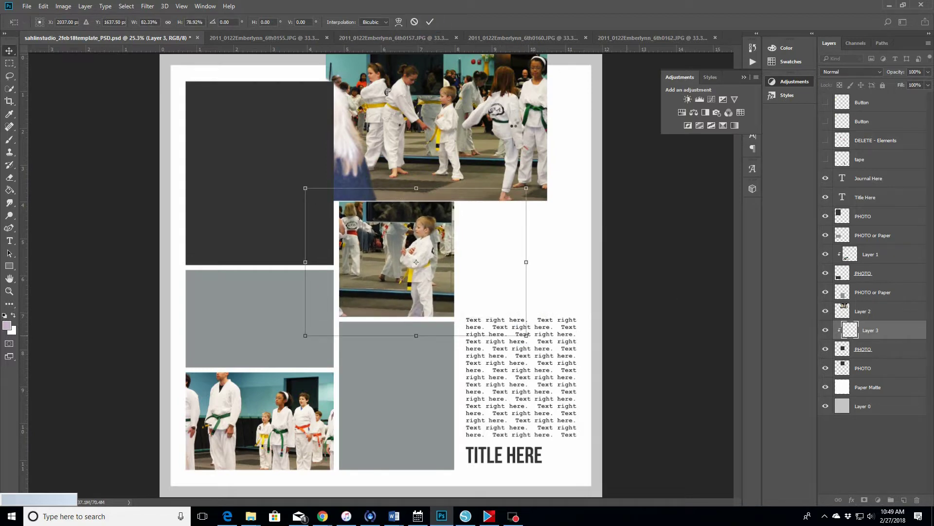
{"action": "key", "text": "Return"}
- Clip the top kicking photo into its frame and scale it to fit
{"action": "left_click", "coordinate": [440, 129]}
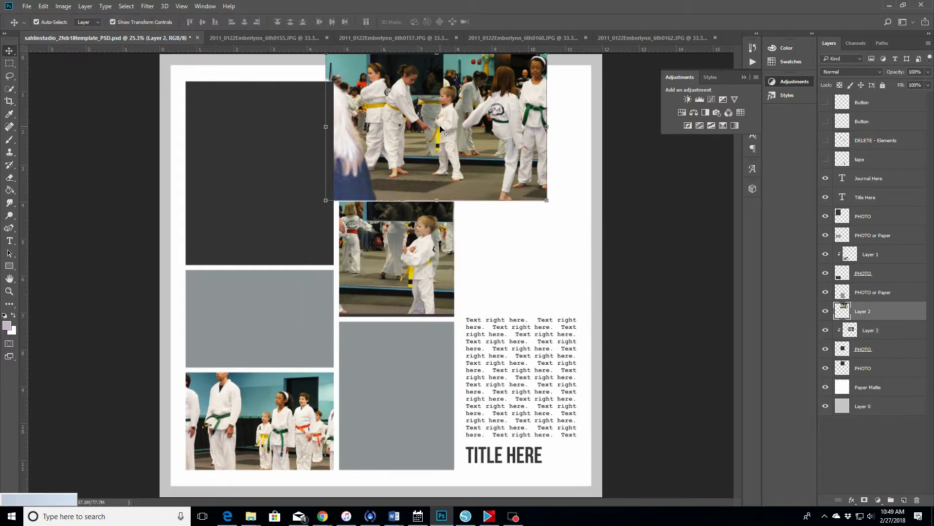
{"action": "left_click_drag", "start_coordinate": [894, 312], "coordinate": [890, 358]}
{"action": "right_click", "coordinate": [891, 350]}
{"action": "left_click", "coordinate": [846, 240]}
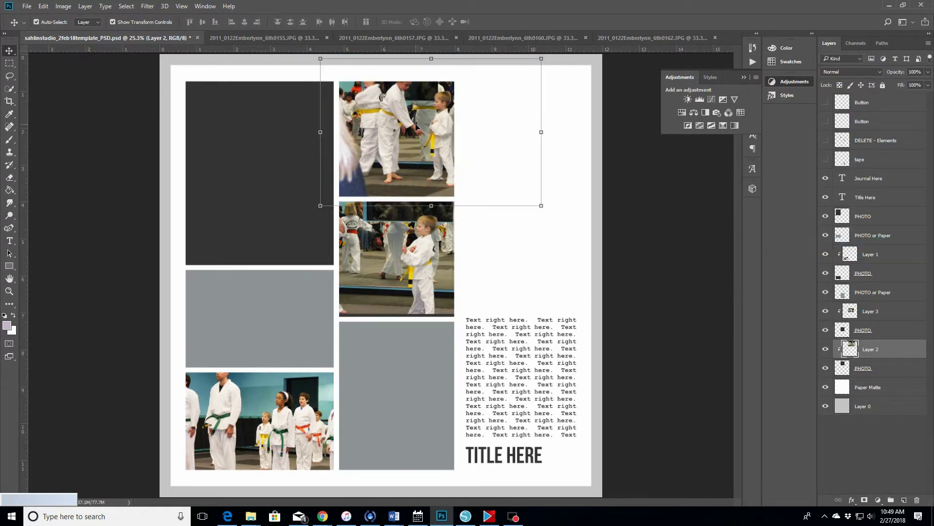
{"action": "left_click_drag", "start_coordinate": [542, 57], "coordinate": [521, 71]}
{"action": "left_click_drag", "start_coordinate": [432, 155], "coordinate": [424, 160]}
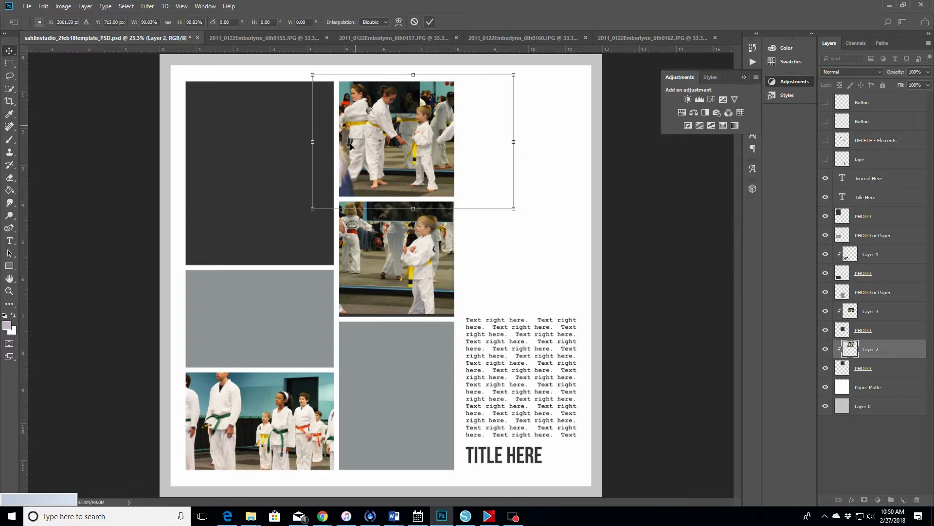
{"action": "left_click", "coordinate": [430, 21]}
{"action": "left_click", "coordinate": [281, 40]}
- Rotate photo 0155 90° clockwise so it stands upright
{"action": "left_click", "coordinate": [64, 6]}
{"action": "mouse_move", "coordinate": [79, 94]}
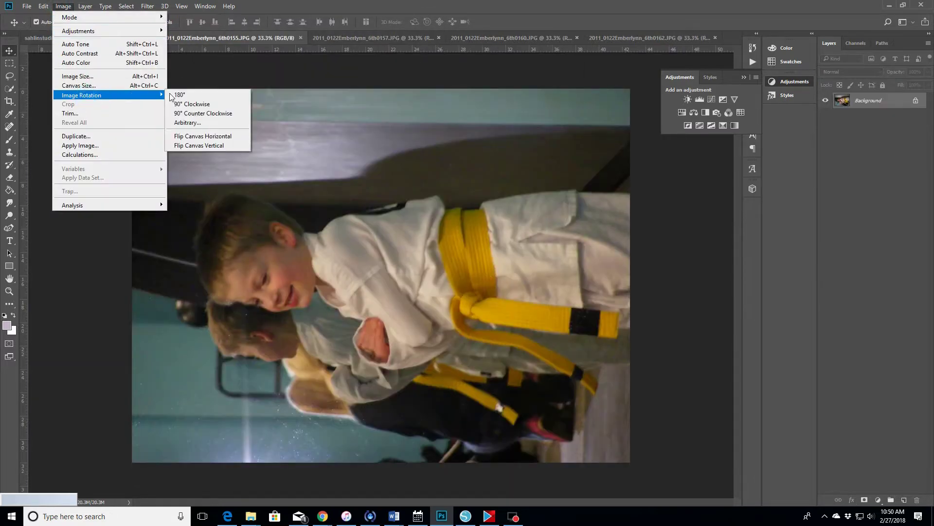
{"action": "left_click", "coordinate": [205, 107]}
{"action": "key", "text": "z"}
{"action": "left_click", "coordinate": [52, 22]}
{"action": "left_click", "coordinate": [380, 273]}
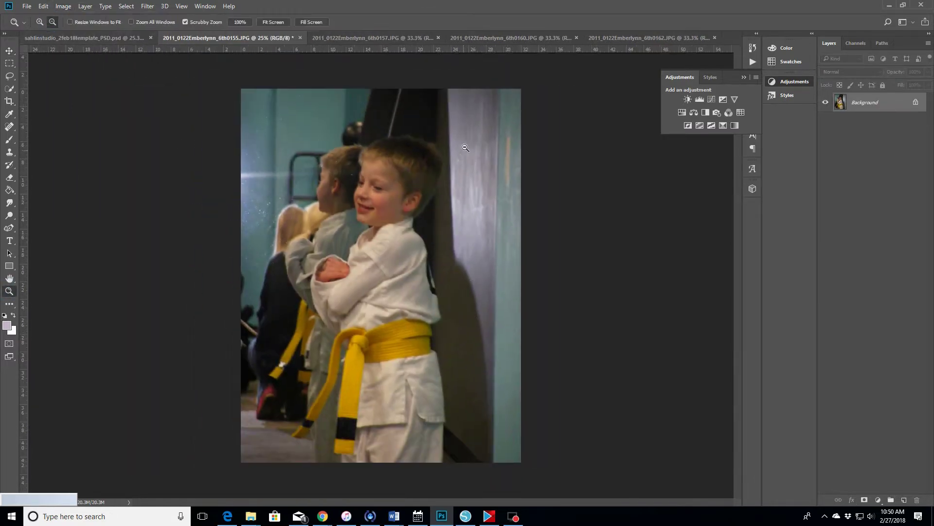
- Brighten the photo with a two-point Curves adjustment and flatten the image
{"action": "left_click", "coordinate": [711, 99]}
{"action": "left_click", "coordinate": [693, 159]}
{"action": "left_click_drag", "start_coordinate": [693, 158], "coordinate": [690, 153]}
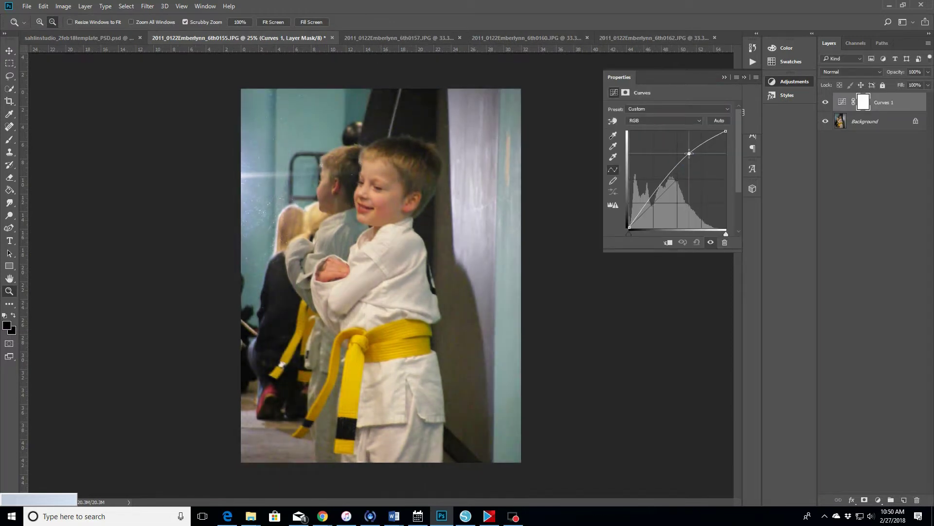
{"action": "left_click_drag", "start_coordinate": [654, 196], "coordinate": [650, 194]}
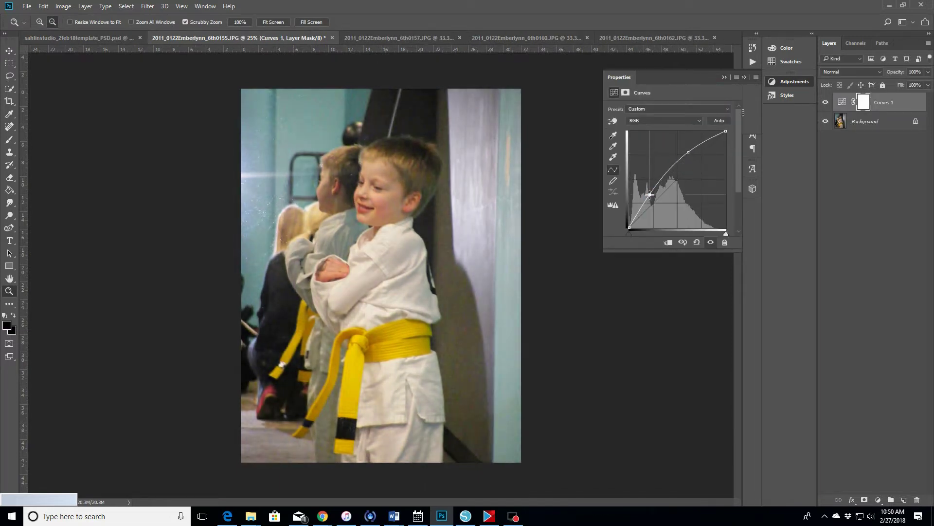
{"action": "left_click", "coordinate": [85, 6]}
{"action": "left_click", "coordinate": [102, 368]}
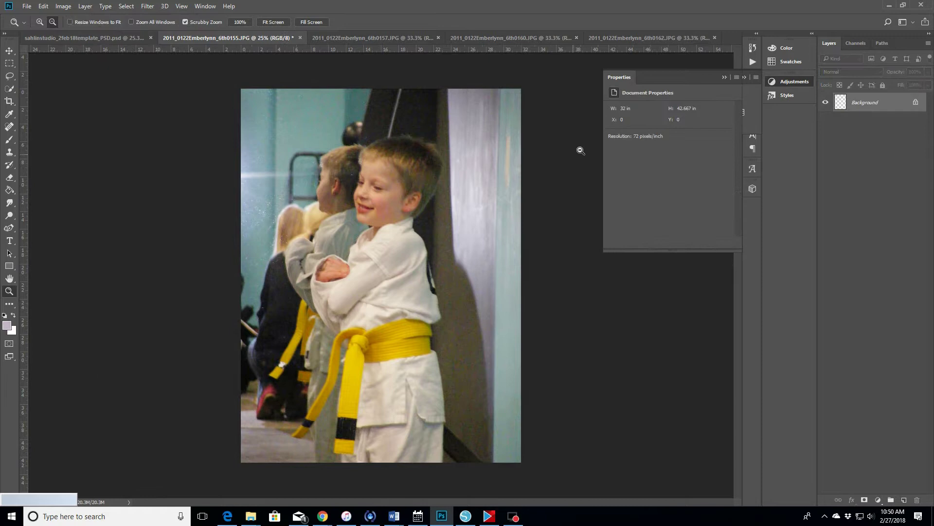
- Sharpen the photo and crop it to a 4 × 6 inch portrait
{"action": "left_click", "coordinate": [147, 6]}
{"action": "left_click", "coordinate": [281, 216]}
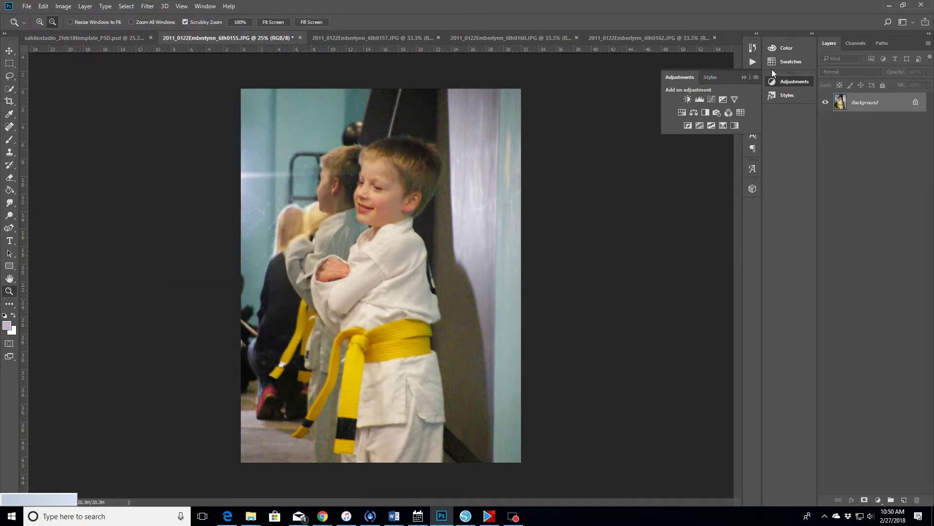
{"action": "left_click", "coordinate": [9, 101]}
{"action": "left_click", "coordinate": [124, 22]}
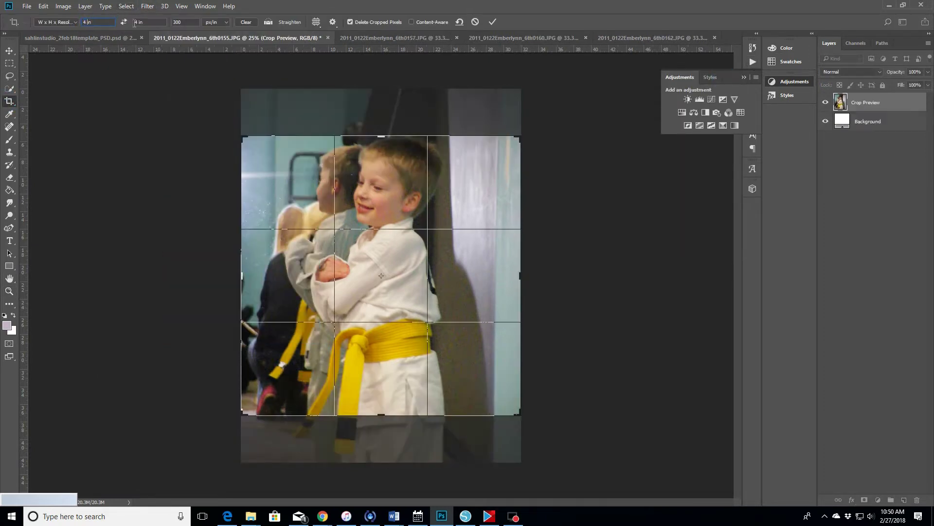
{"action": "mouse_move", "coordinate": [407, 307]}
{"action": "left_mouse_down"}
{"action": "mouse_move", "coordinate": [402, 311]}
{"action": "mouse_move", "coordinate": [415, 313]}
{"action": "left_mouse_up"}
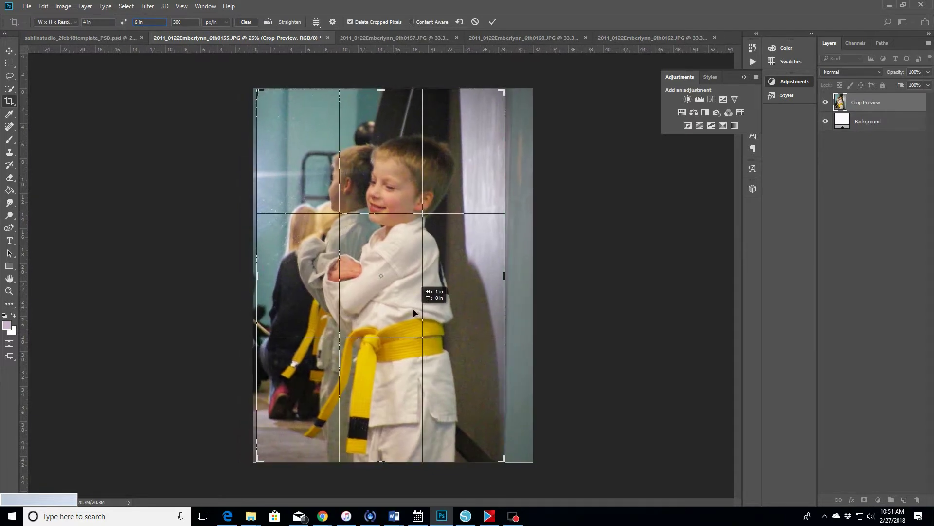
{"action": "left_click", "coordinate": [492, 22]}
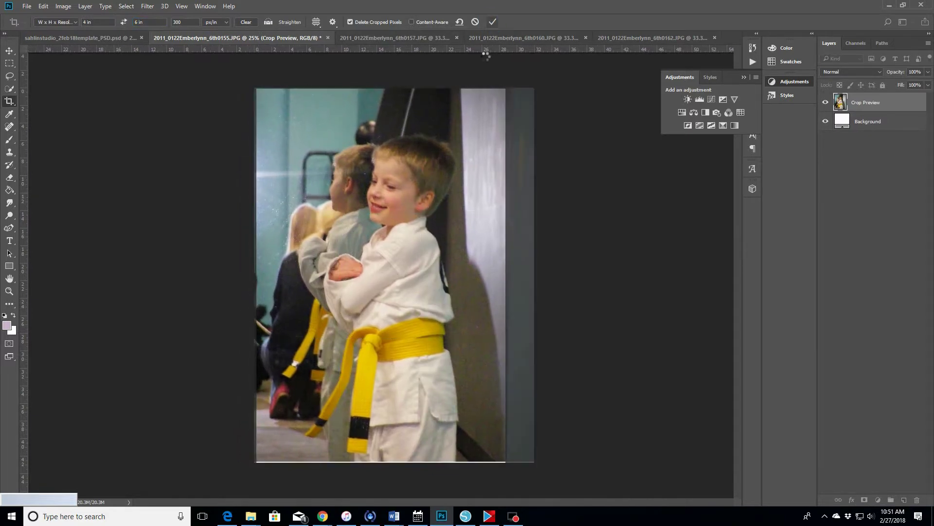
- Start another crop and resize its area from the lower-right corner
{"action": "key", "text": "v"}
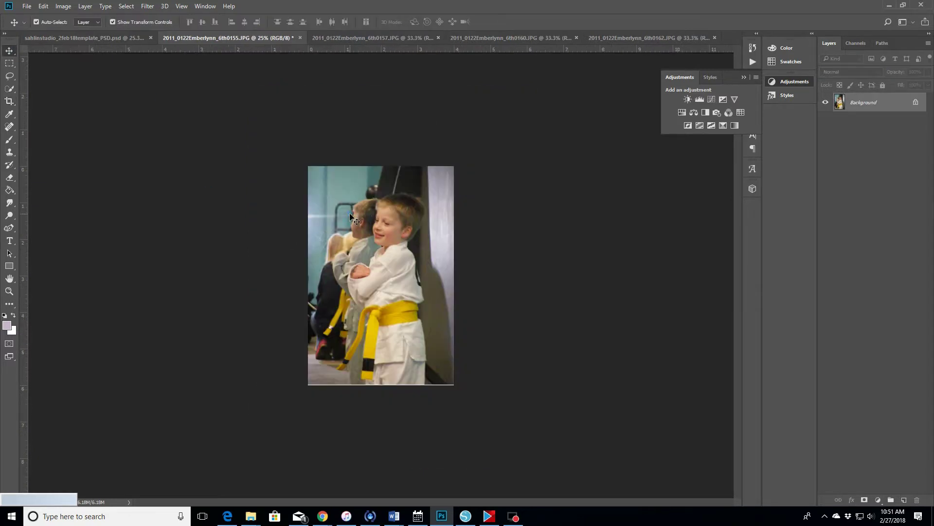
{"action": "left_click", "coordinate": [9, 102]}
{"action": "left_click_drag", "start_coordinate": [453, 385], "coordinate": [452, 383]}
- Commit the crop and copy photo 0155 into the template above the PHOTO layer
{"action": "left_click", "coordinate": [494, 22]}
{"action": "left_click_drag", "start_coordinate": [873, 108], "coordinate": [275, 237]}
{"action": "key", "text": "v"}
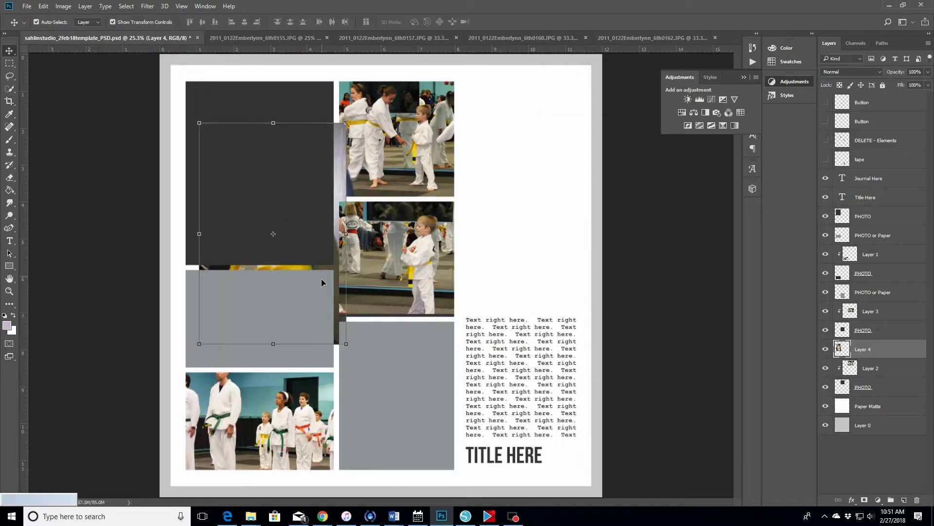
{"action": "left_click_drag", "start_coordinate": [897, 346], "coordinate": [898, 214]}
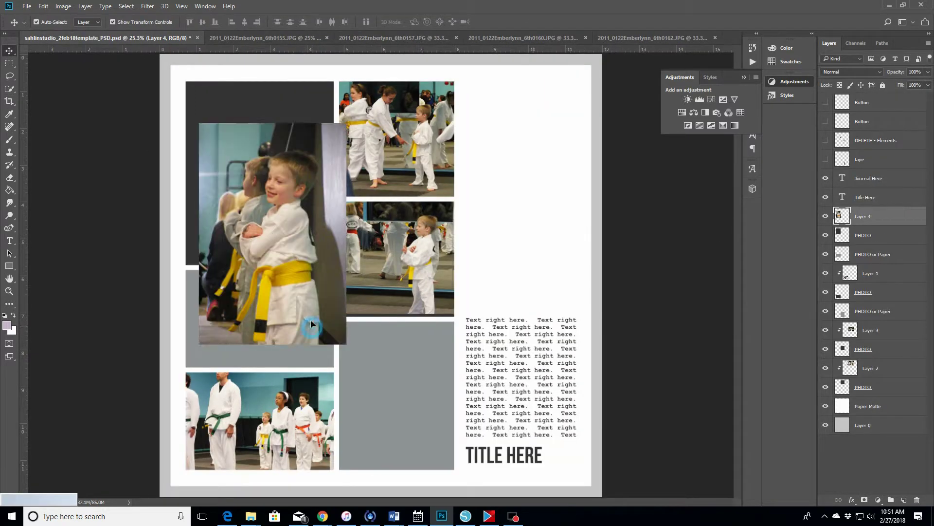
{"action": "left_click_drag", "start_coordinate": [299, 335], "coordinate": [298, 278]}
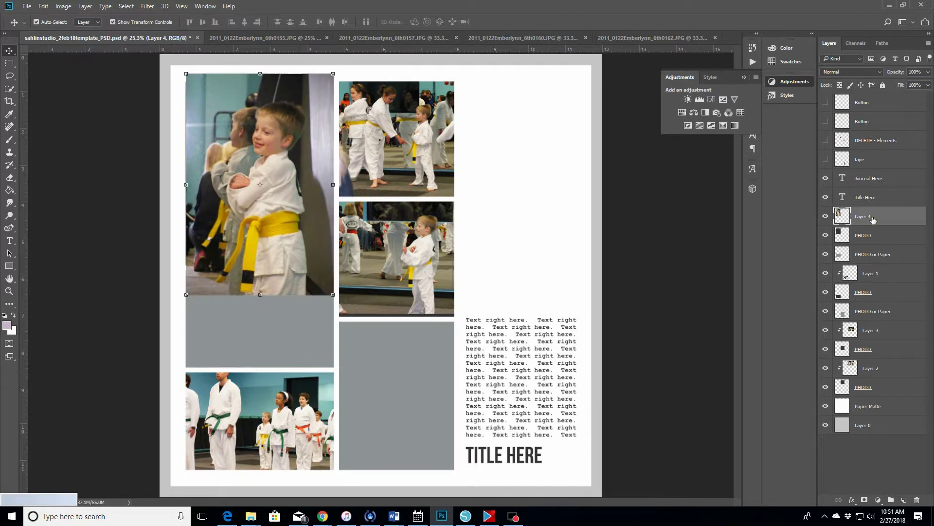
- Clip the photo into the tall top-left frame and enlarge it to fill
{"action": "right_click", "coordinate": [874, 218]}
{"action": "left_click", "coordinate": [765, 240]}
{"action": "left_click_drag", "start_coordinate": [304, 237], "coordinate": [301, 228]}
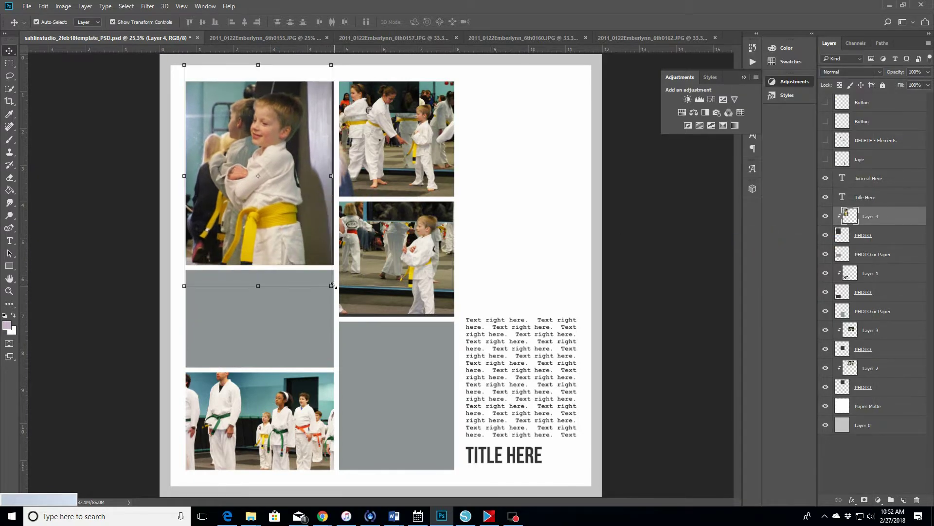
{"action": "left_click_drag", "start_coordinate": [333, 287], "coordinate": [335, 291]}
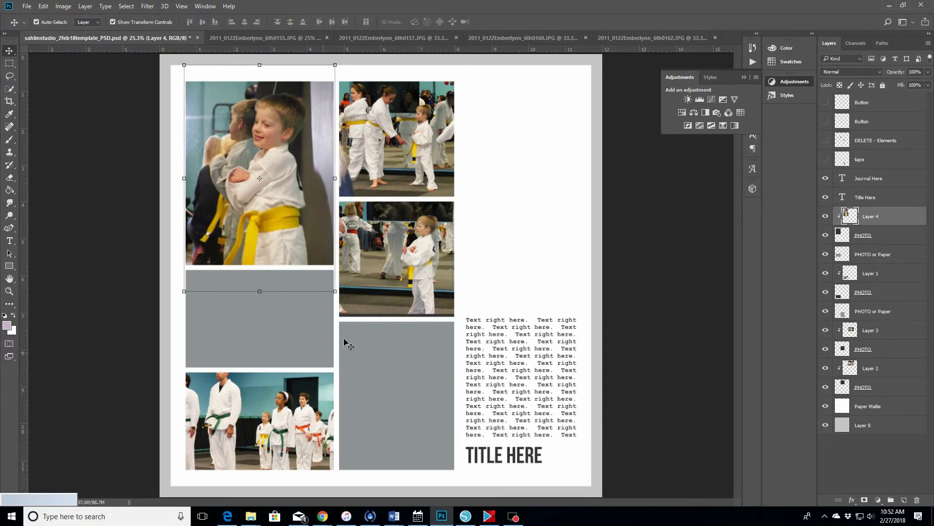
{"action": "left_click", "coordinate": [600, 461]}
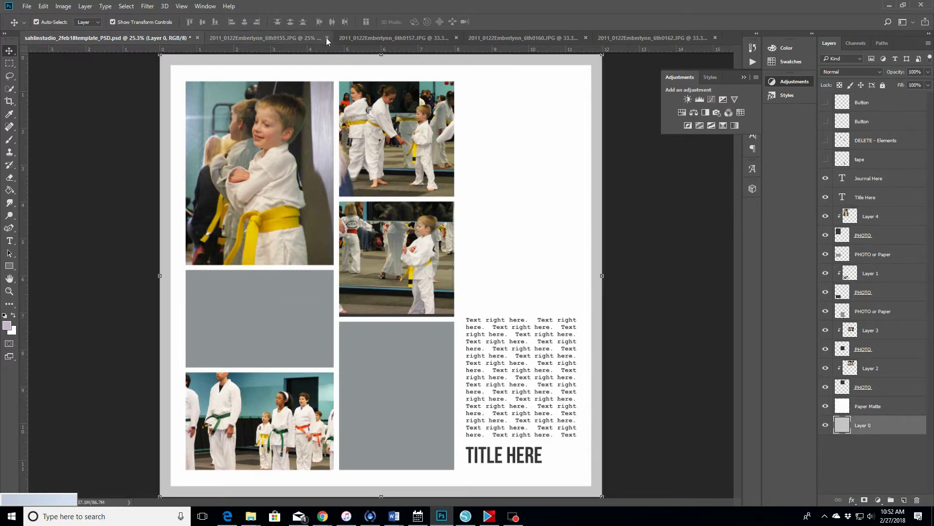
- Close the four open photo documents without saving changes
{"action": "left_click", "coordinate": [327, 37]}
{"action": "left_click", "coordinate": [469, 202]}
{"action": "left_click", "coordinate": [351, 38]}
{"action": "left_click", "coordinate": [468, 202]}
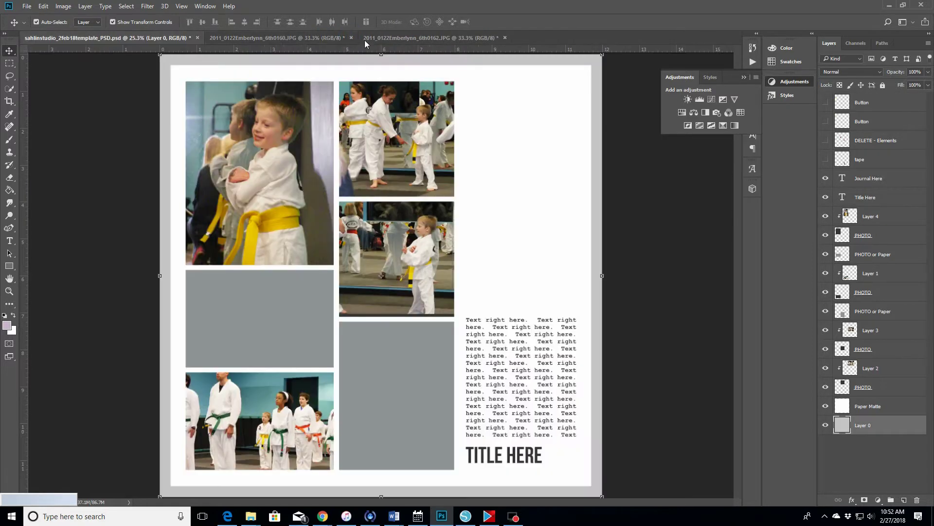
{"action": "left_click", "coordinate": [352, 37]}
{"action": "left_click", "coordinate": [469, 202]}
{"action": "left_click", "coordinate": [351, 37]}
{"action": "left_click", "coordinate": [467, 202]}
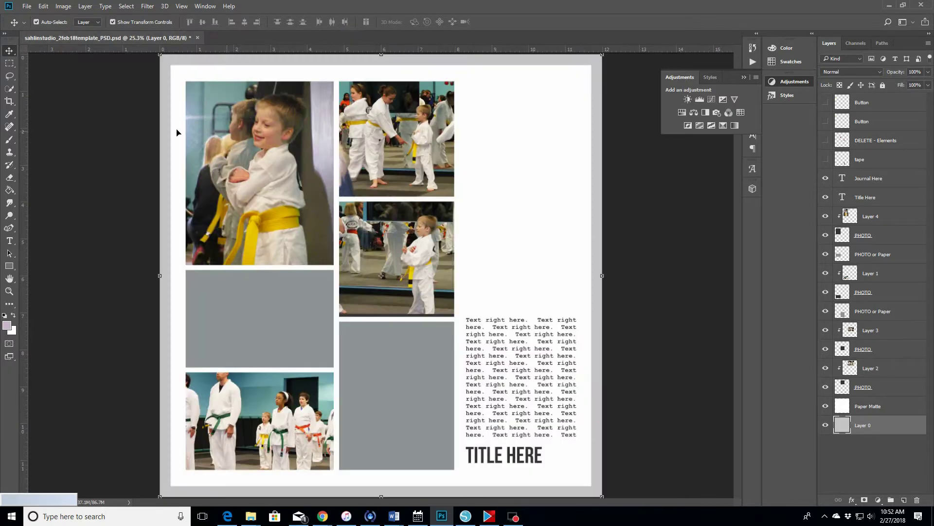
- Browse the Open dialog to the Like A Boss sahlinstudio_likeaboss kit folder
{"action": "left_click", "coordinate": [27, 6]}
{"action": "left_click", "coordinate": [39, 26]}
{"action": "left_click", "coordinate": [349, 96]}
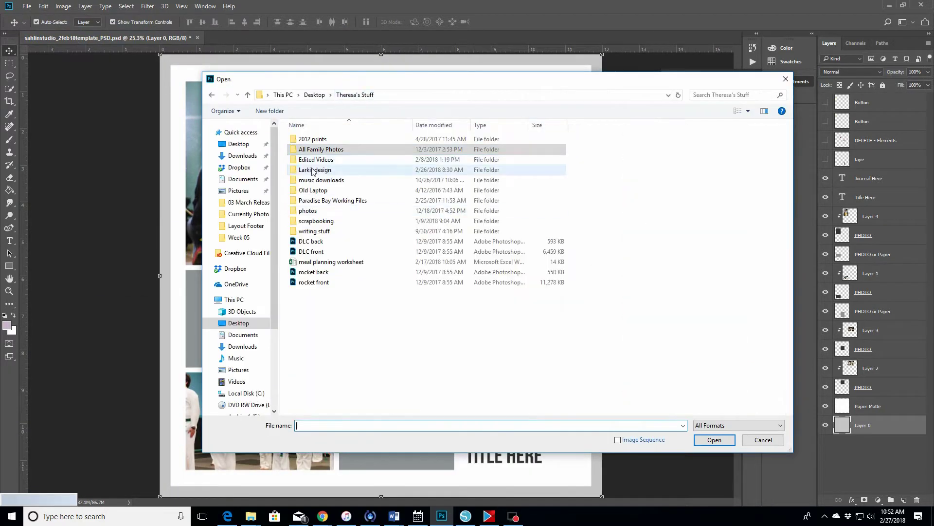
{"action": "double_click", "coordinate": [317, 170]}
{"action": "double_click", "coordinate": [357, 207]}
{"action": "double_click", "coordinate": [319, 159]}
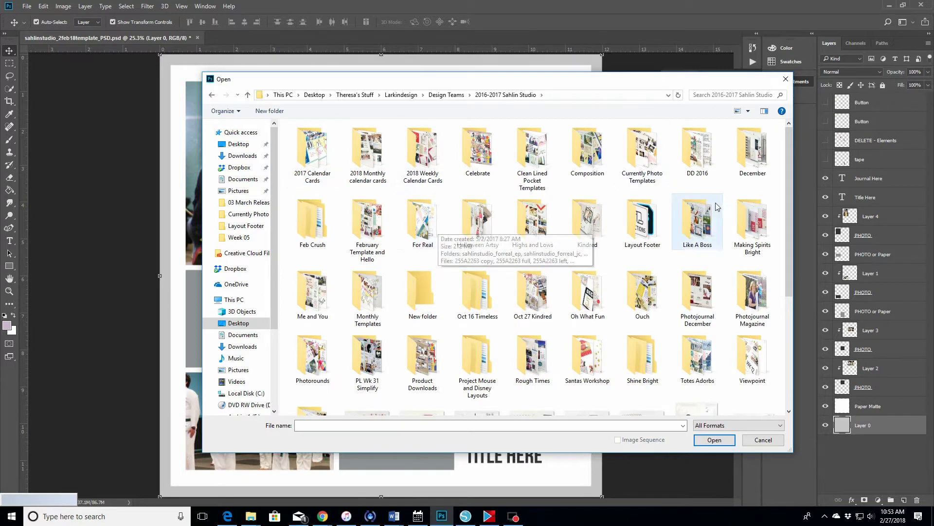
{"action": "double_click", "coordinate": [699, 229]}
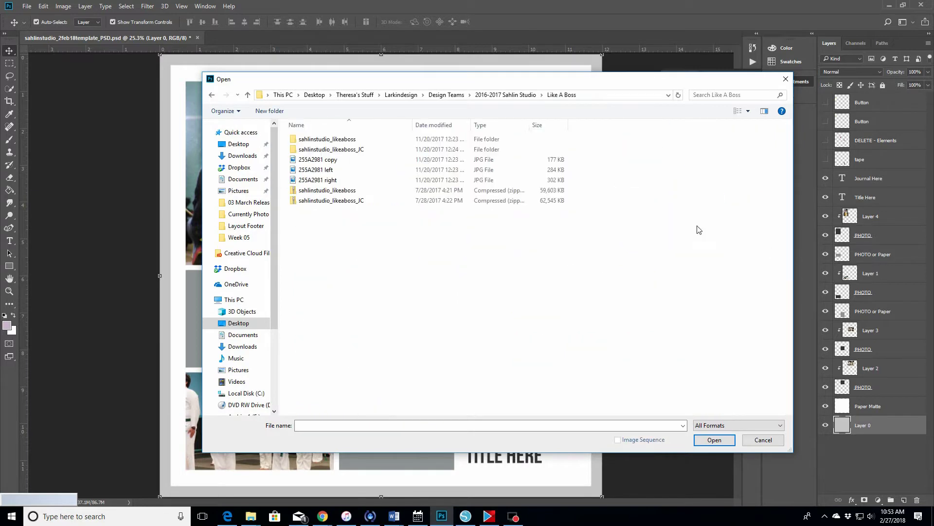
{"action": "double_click", "coordinate": [352, 140]}
{"action": "left_click_drag", "start_coordinate": [449, 79], "coordinate": [587, 68]}
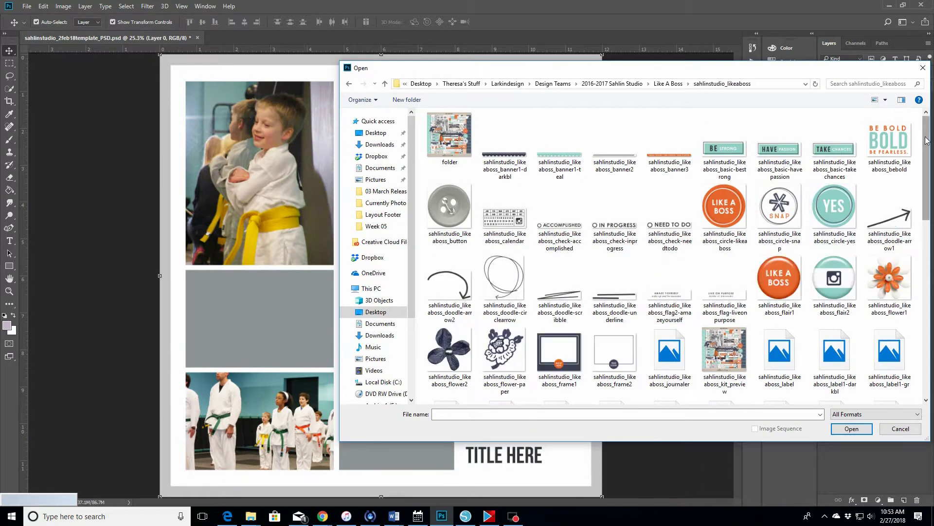
- Show files as Extra Large Icons, then select and open paper11 and paper3
{"action": "left_click_drag", "start_coordinate": [928, 137], "coordinate": [928, 234]}
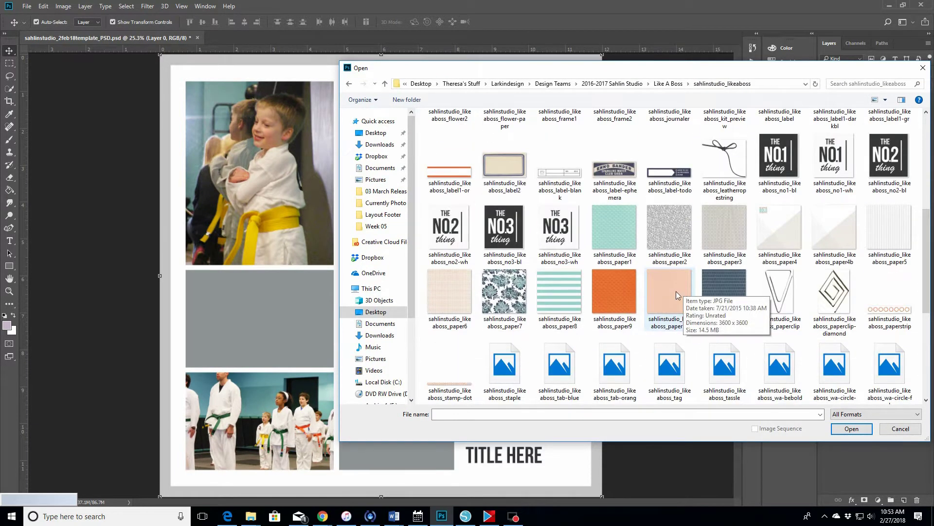
{"action": "left_click", "coordinate": [885, 99]}
{"action": "left_click", "coordinate": [898, 79]}
{"action": "scroll", "coordinate": [769, 253], "scroll_direction": "down", "scroll_amount": 10}
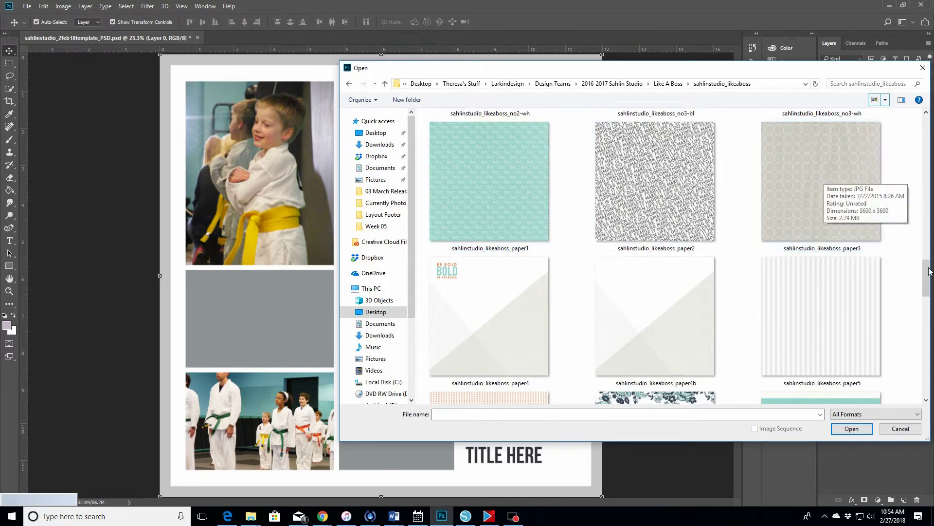
{"action": "left_click_drag", "start_coordinate": [928, 275], "coordinate": [928, 294]}
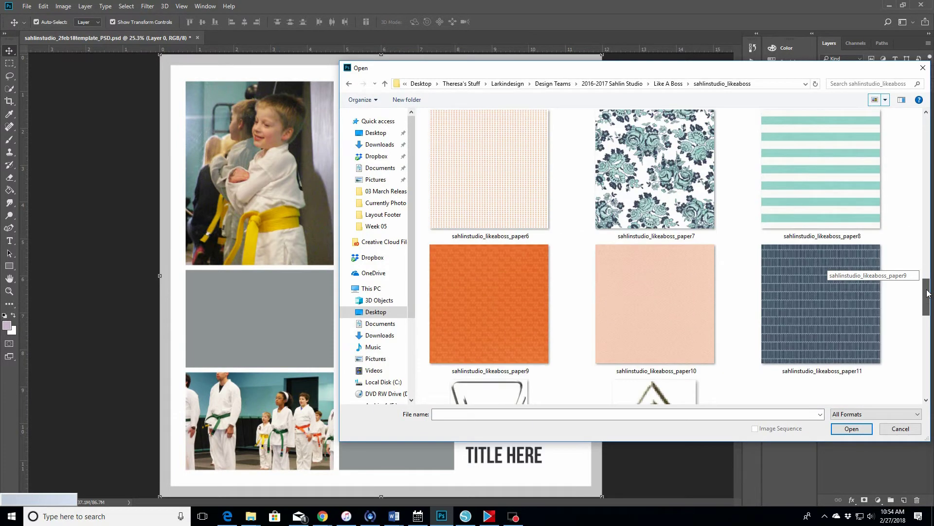
{"action": "left_click", "coordinate": [818, 314]}
{"action": "left_click", "coordinate": [821, 197]}
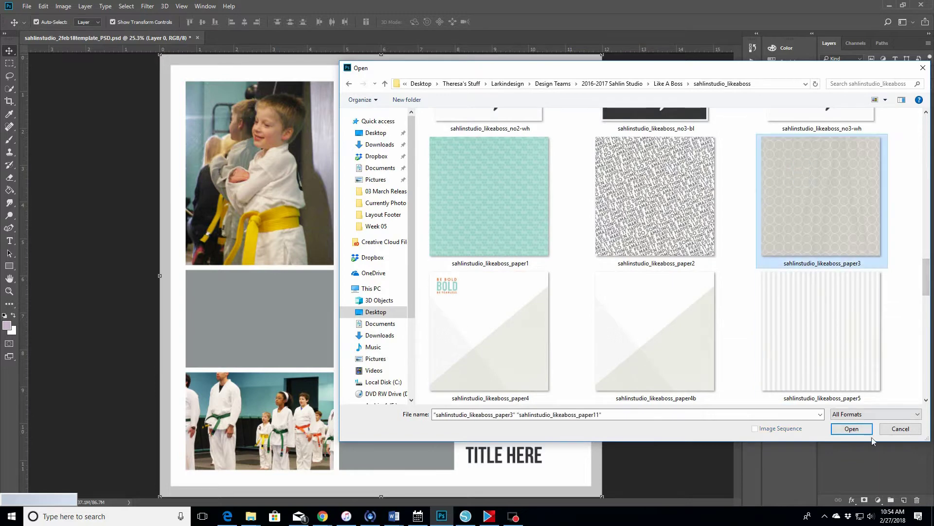
{"action": "left_click", "coordinate": [851, 429]}
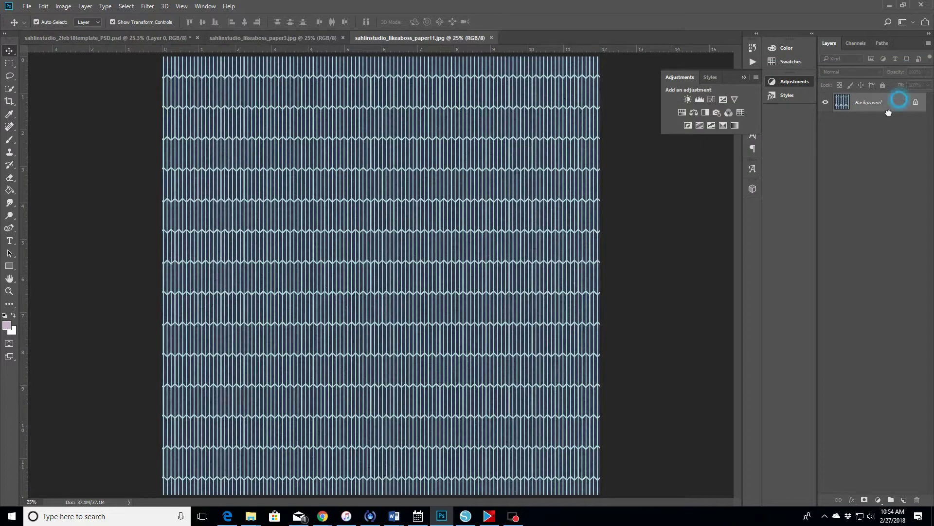
- Copy the striped paper11 and circle-patterned paper3 into the template, aligned to the page edges
{"action": "left_click_drag", "start_coordinate": [889, 113], "coordinate": [435, 300]}
{"action": "left_click_drag", "start_coordinate": [597, 494], "coordinate": [545, 473]}
{"action": "left_click", "coordinate": [272, 38]}
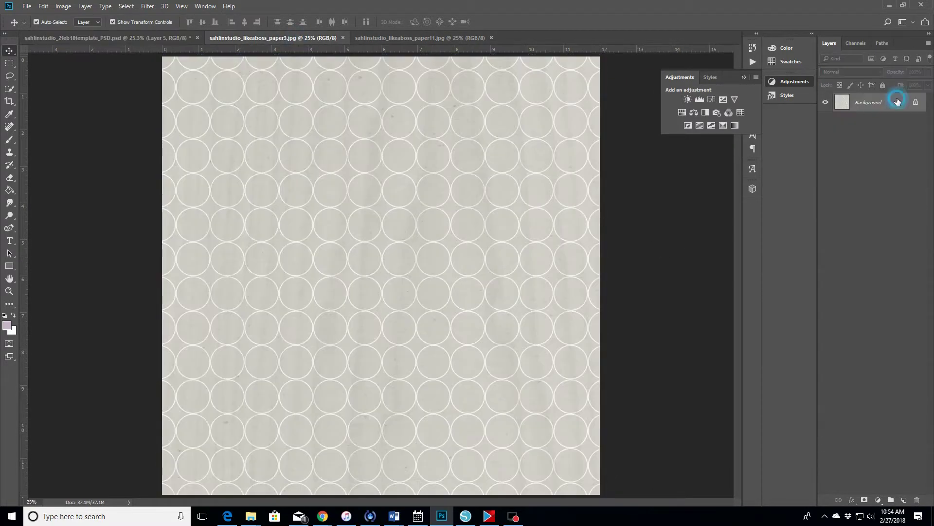
{"action": "left_click_drag", "start_coordinate": [896, 102], "coordinate": [439, 324]}
{"action": "left_click_drag", "start_coordinate": [599, 493], "coordinate": [546, 443]}
- Close the paper3 and paper11 documents and bring up the Open dialog
{"action": "left_click", "coordinate": [343, 37]}
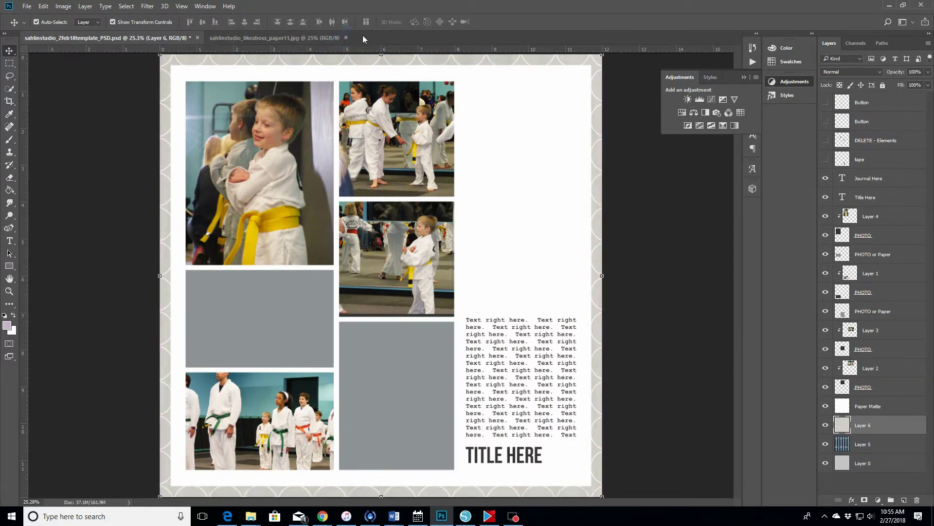
{"action": "left_click", "coordinate": [341, 38]}
{"action": "left_click", "coordinate": [27, 6]}
{"action": "left_click", "coordinate": [34, 27]}
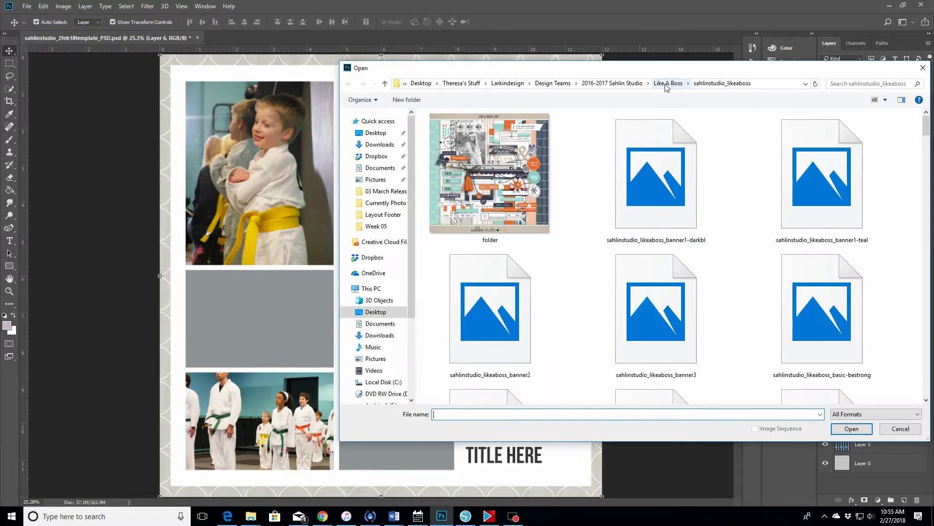
- Open 3x4card4h and 3x4card8v from the journaling cards folder, copying card8v into the template
{"action": "left_click", "coordinate": [668, 84]}
{"action": "double_click", "coordinate": [486, 131]}
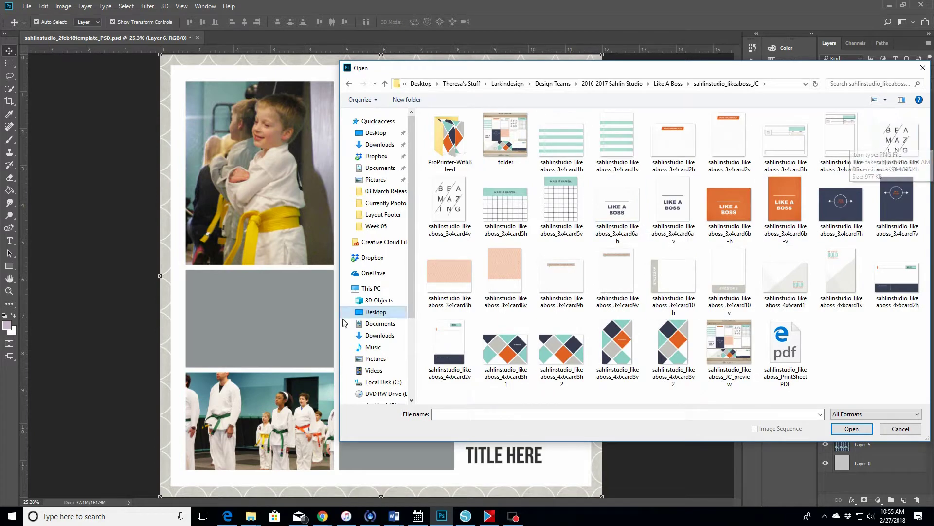
{"action": "left_click", "coordinate": [903, 139]}
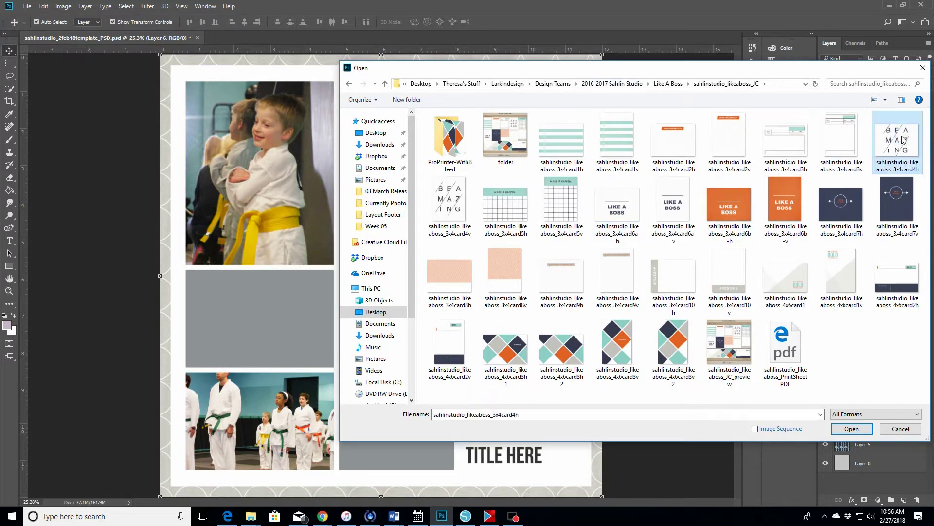
{"action": "left_click", "coordinate": [505, 270], "text": "ctrl"}
{"action": "key", "text": "Return"}
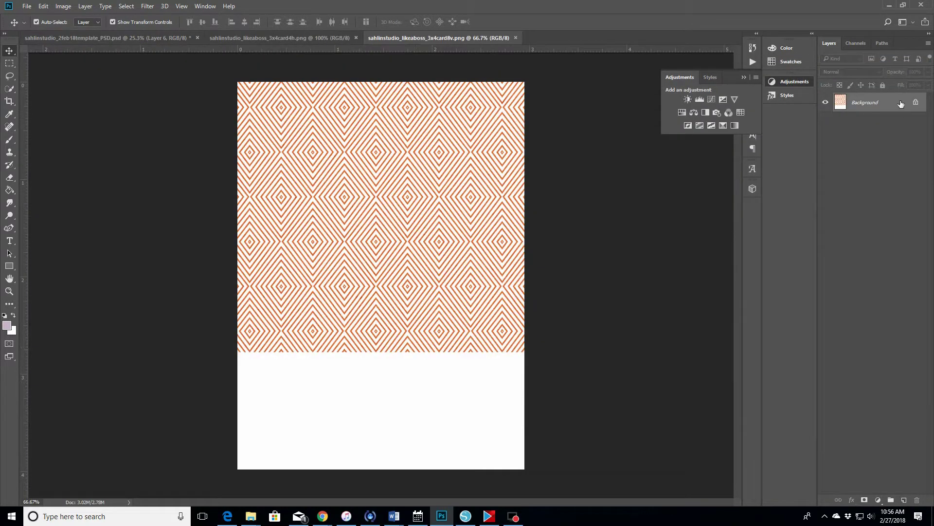
{"action": "left_click_drag", "start_coordinate": [901, 103], "coordinate": [422, 363]}
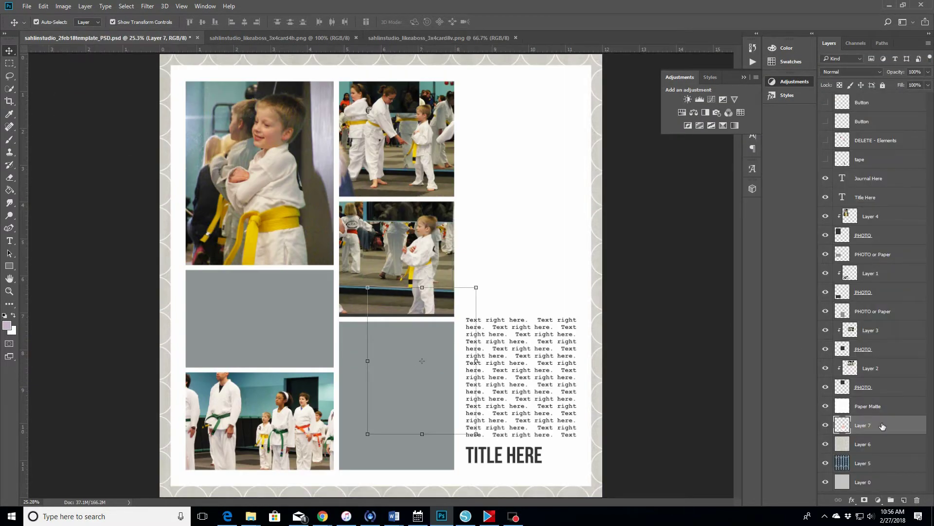
- Clip the orange pattern card into the lower-middle photo slot and enlarge it to cover
{"action": "left_click_drag", "start_coordinate": [882, 426], "coordinate": [889, 304]}
{"action": "left_click_drag", "start_coordinate": [388, 374], "coordinate": [360, 405]}
{"action": "right_click", "coordinate": [877, 311]}
{"action": "left_click", "coordinate": [776, 240]}
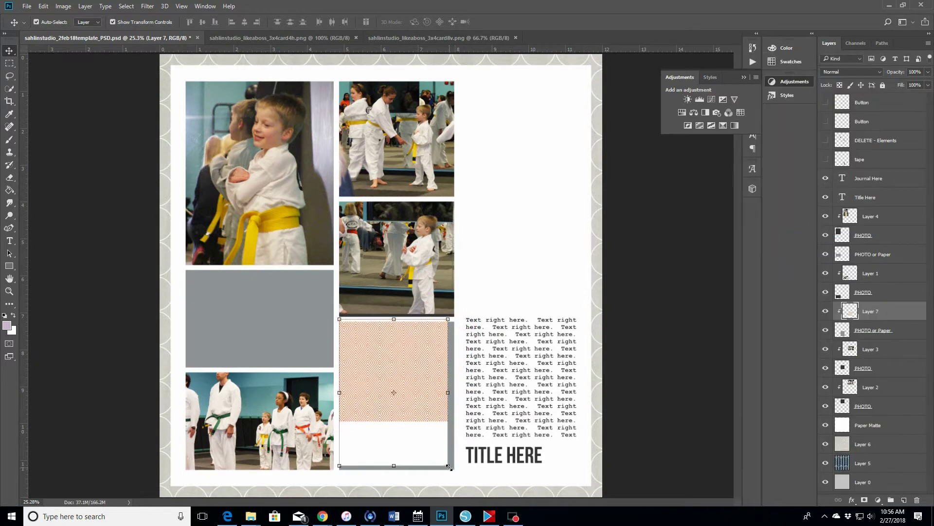
{"action": "left_click_drag", "start_coordinate": [447, 464], "coordinate": [453, 476]}
{"action": "left_click_drag", "start_coordinate": [428, 400], "coordinate": [419, 411]}
{"action": "left_click", "coordinate": [430, 21]}
- Select the left gray placeholder and copy the BE AMAZING card into the template
{"action": "left_click", "coordinate": [256, 336]}
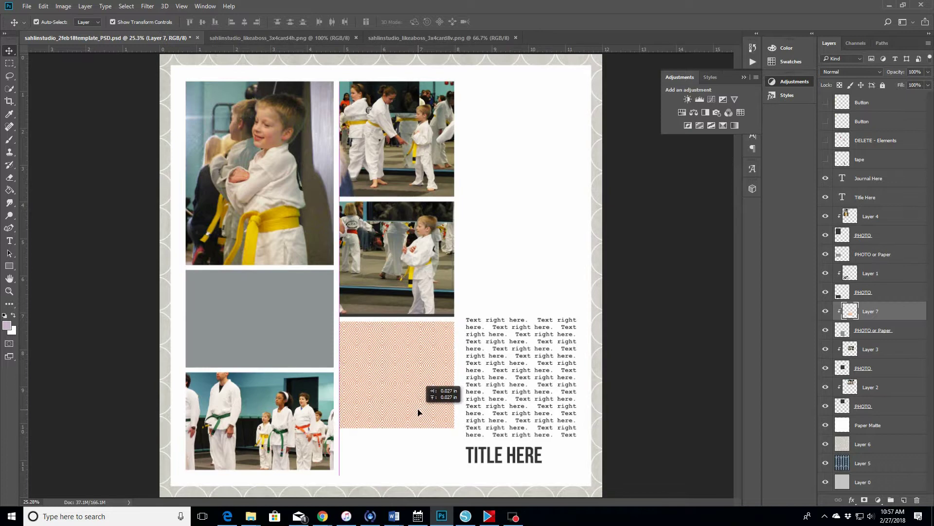
{"action": "left_click", "coordinate": [266, 305]}
{"action": "left_click", "coordinate": [302, 37]}
{"action": "left_click", "coordinate": [155, 39]}
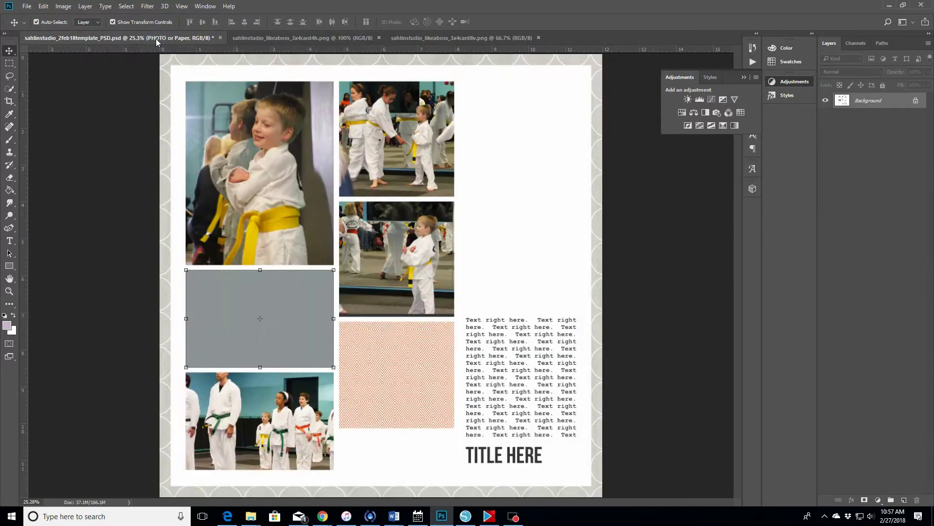
{"action": "left_click", "coordinate": [302, 38]}
{"action": "left_click_drag", "start_coordinate": [312, 209], "coordinate": [284, 328]}
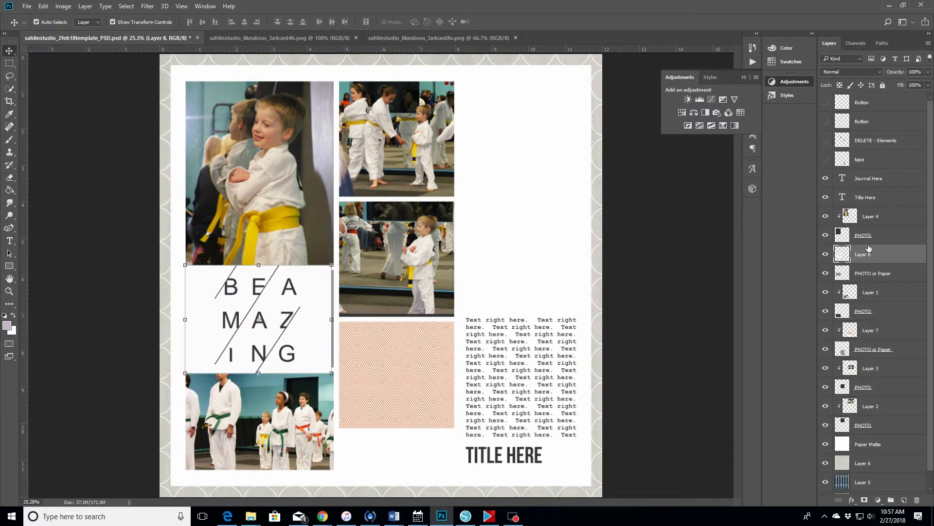
- Clip the BE AMAZING card to the gray placeholder, enlarging and nudging it into place
{"action": "right_click", "coordinate": [869, 250]}
{"action": "left_click", "coordinate": [773, 239]}
{"action": "left_click_drag", "start_coordinate": [330, 372], "coordinate": [334, 375]}
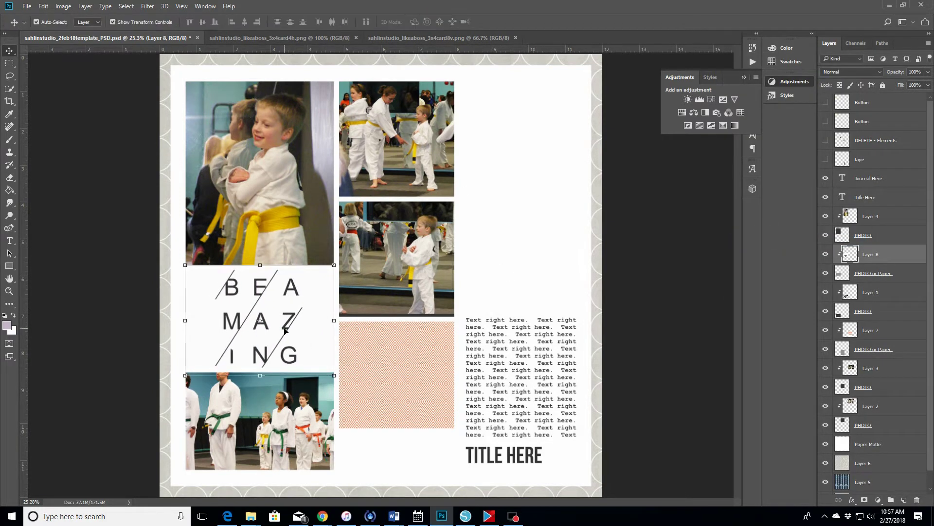
{"action": "mouse_move", "coordinate": [285, 330]}
{"action": "left_mouse_down"}
{"action": "mouse_move", "coordinate": [287, 316]}
{"action": "mouse_move", "coordinate": [285, 329]}
{"action": "left_mouse_up"}
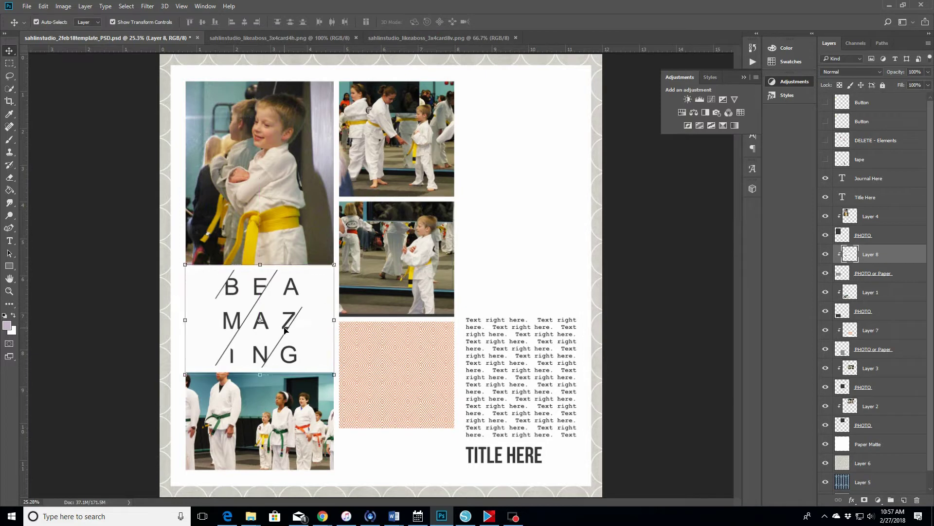
{"action": "left_click", "coordinate": [517, 237]}
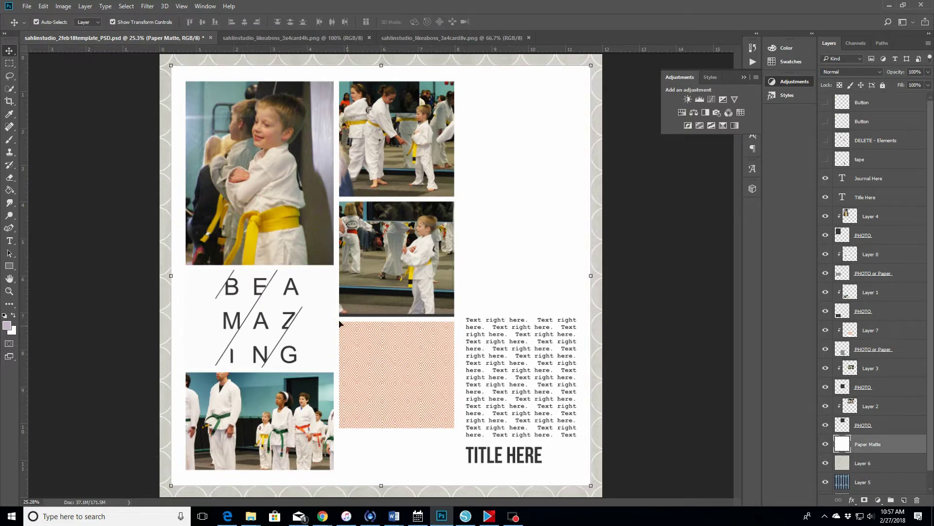
{"action": "left_click", "coordinate": [259, 321]}
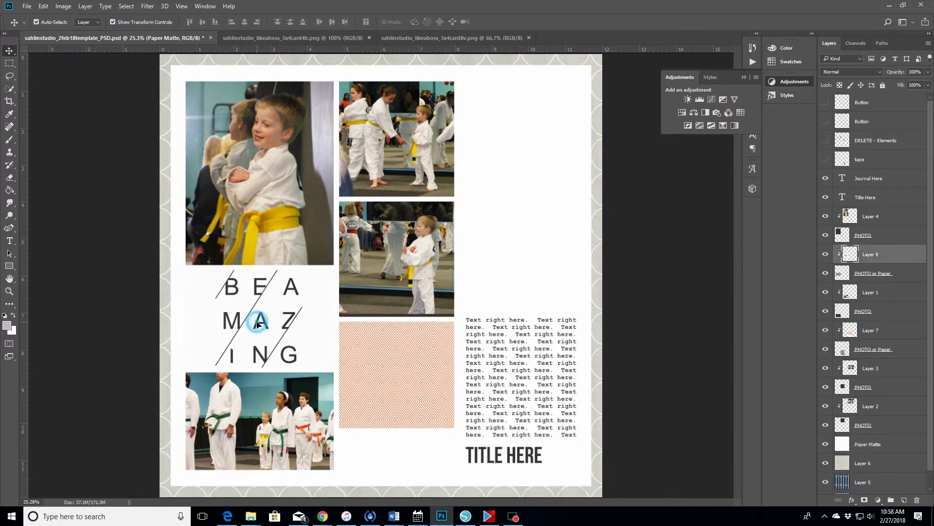
- Give the placeholder a dark gray 575757 drop shadow with shorter distance and lower opacity
{"action": "left_click", "coordinate": [875, 275]}
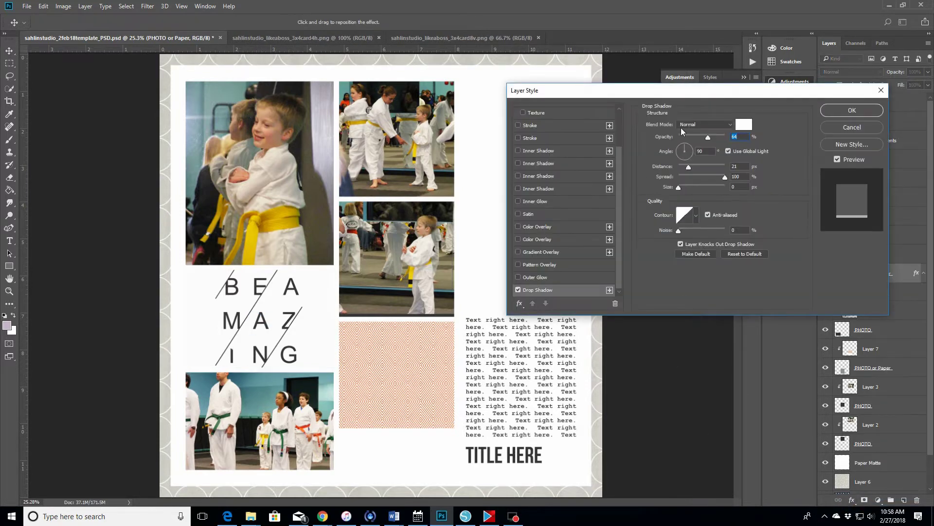
{"action": "left_click", "coordinate": [740, 127]}
{"action": "left_click", "coordinate": [479, 232]}
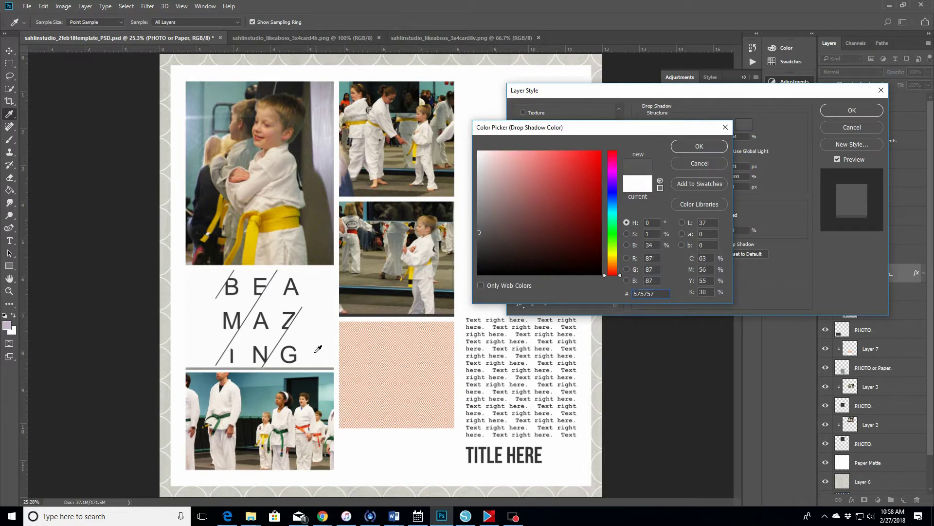
{"action": "left_click", "coordinate": [699, 146]}
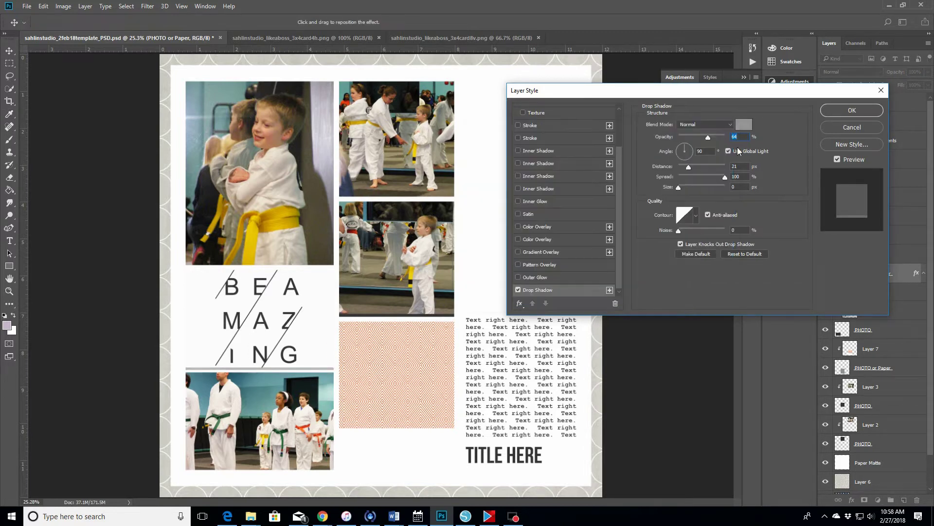
{"action": "left_click", "coordinate": [684, 151]}
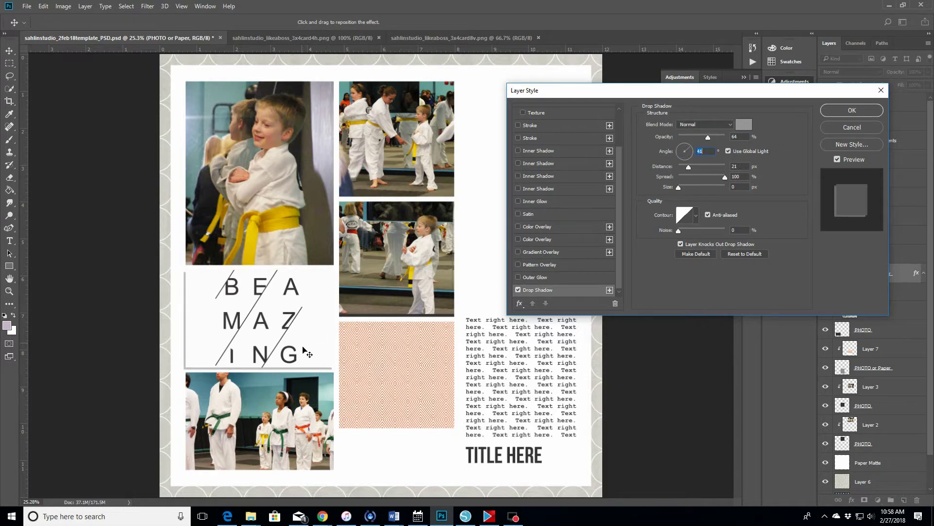
{"action": "left_click_drag", "start_coordinate": [688, 167], "coordinate": [680, 193]}
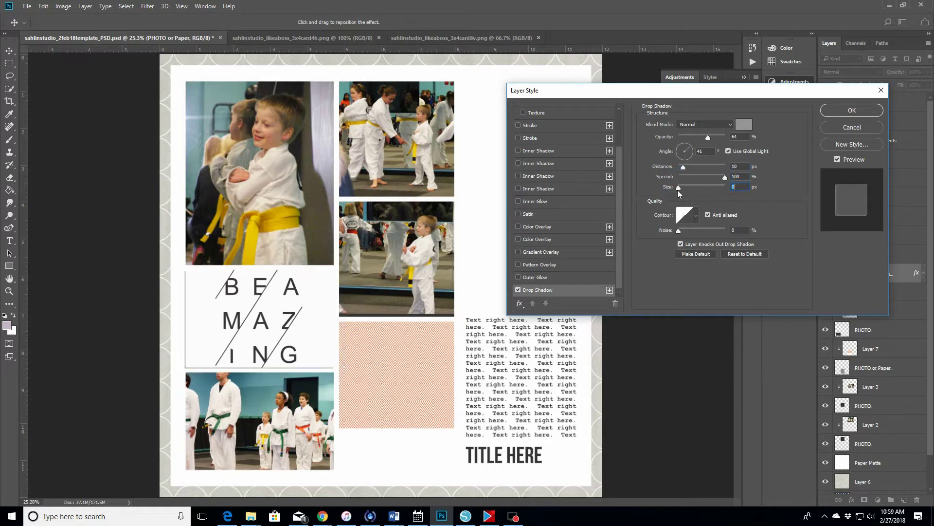
{"action": "left_click", "coordinate": [728, 152]}
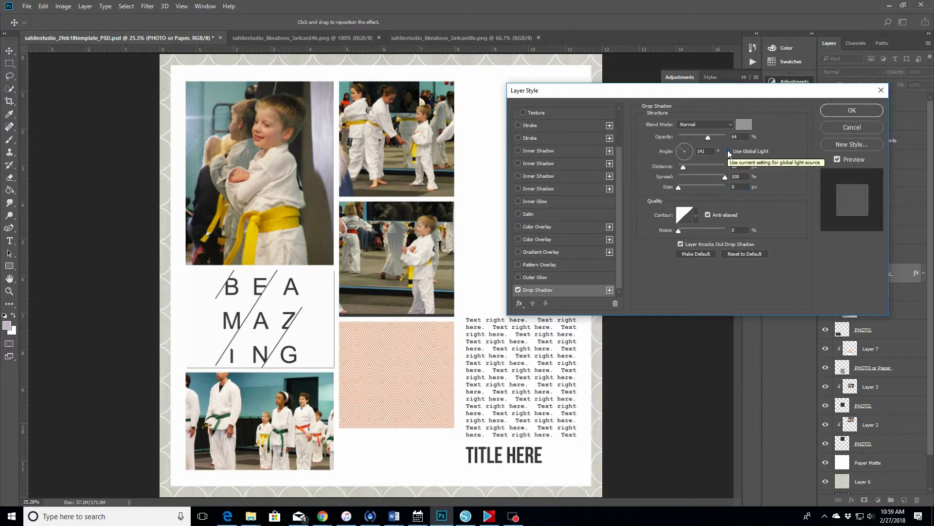
{"action": "left_click", "coordinate": [728, 151]}
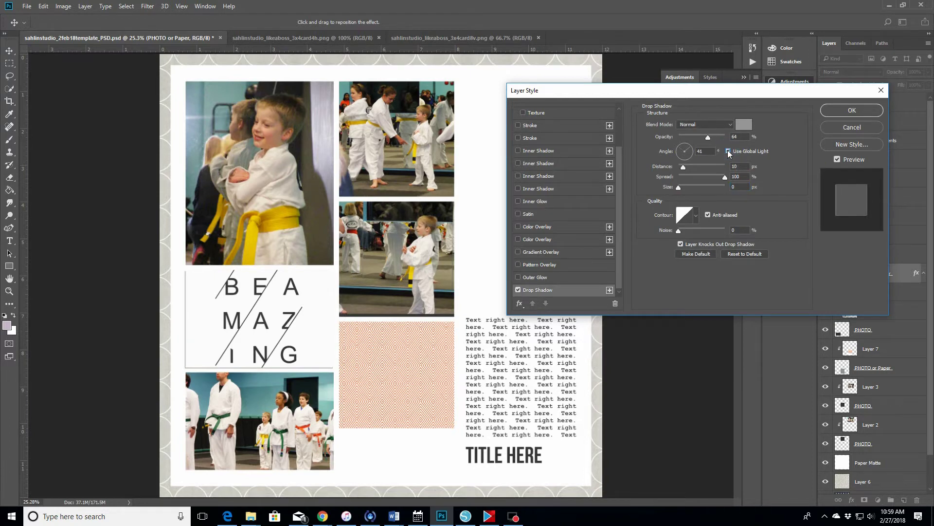
{"action": "mouse_move", "coordinate": [708, 137]}
{"action": "left_mouse_down"}
{"action": "mouse_move", "coordinate": [688, 139]}
{"action": "mouse_move", "coordinate": [719, 138]}
{"action": "mouse_move", "coordinate": [694, 142]}
{"action": "left_mouse_up"}
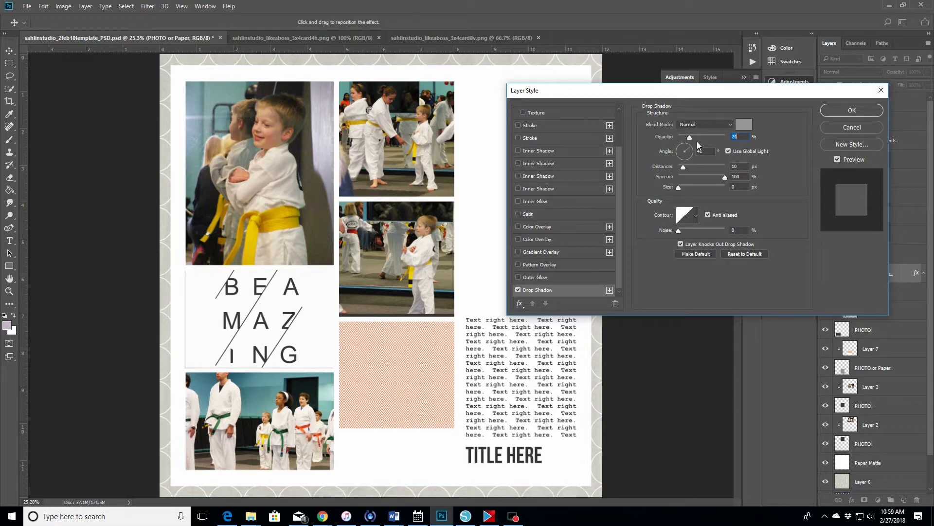
{"action": "left_click", "coordinate": [852, 110]}
- Add a drop shadow to the lower PHOTO placeholder and confirm the layer style
{"action": "left_click", "coordinate": [873, 367]}
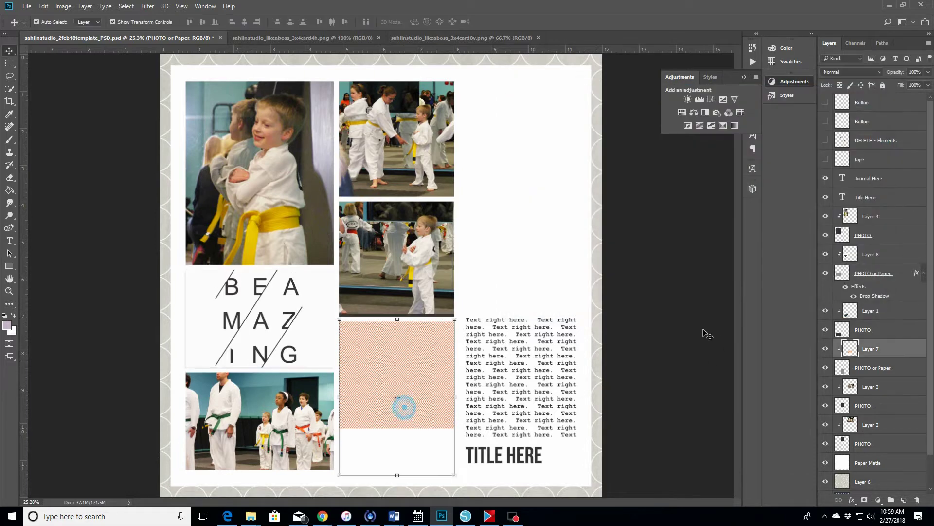
{"action": "left_click", "coordinate": [851, 500]}
{"action": "left_click", "coordinate": [847, 493]}
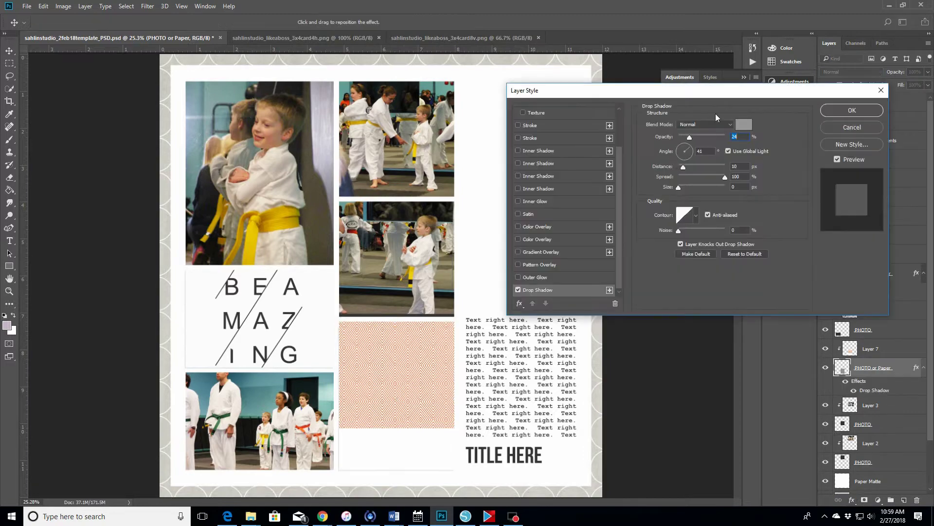
{"action": "left_click", "coordinate": [836, 113]}
{"action": "left_click", "coordinate": [559, 380]}
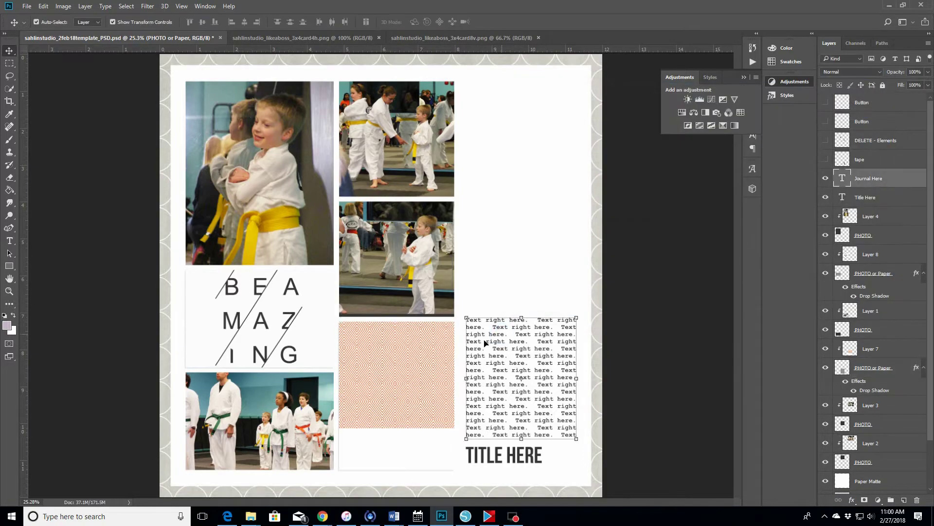
- Zoom in to inspect the journaling area, then fit the whole page back in view
{"action": "key", "text": "z"}
{"action": "left_click", "coordinate": [284, 356]}
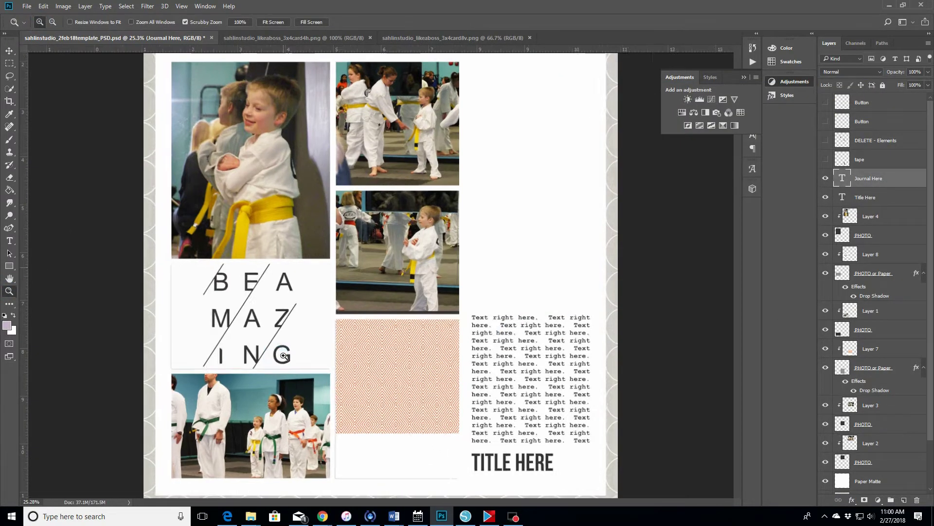
{"action": "left_click", "coordinate": [284, 355]}
{"action": "scroll", "coordinate": [284, 356], "scroll_direction": "down", "scroll_amount": 1}
{"action": "left_click", "coordinate": [283, 356]}
{"action": "scroll", "coordinate": [283, 355], "scroll_direction": "down", "scroll_amount": 3}
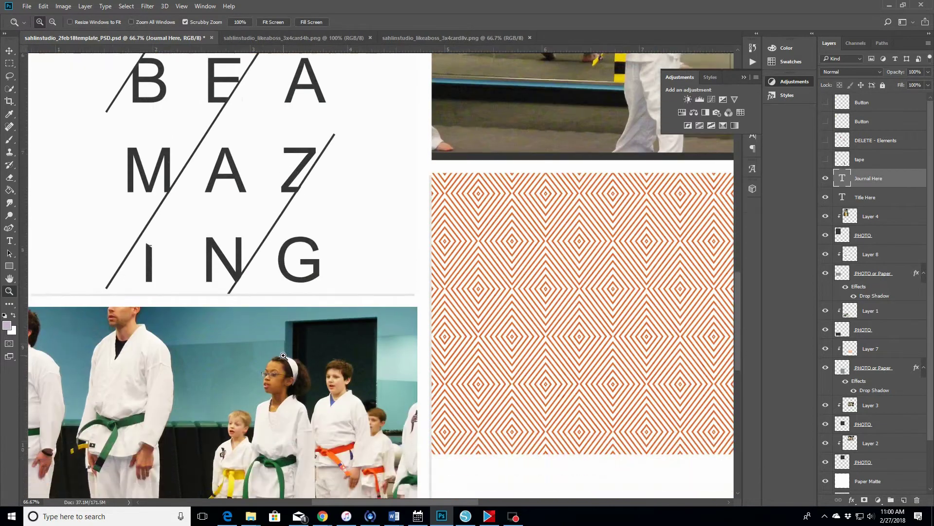
{"action": "scroll", "coordinate": [284, 356], "scroll_direction": "right", "scroll_amount": 5}
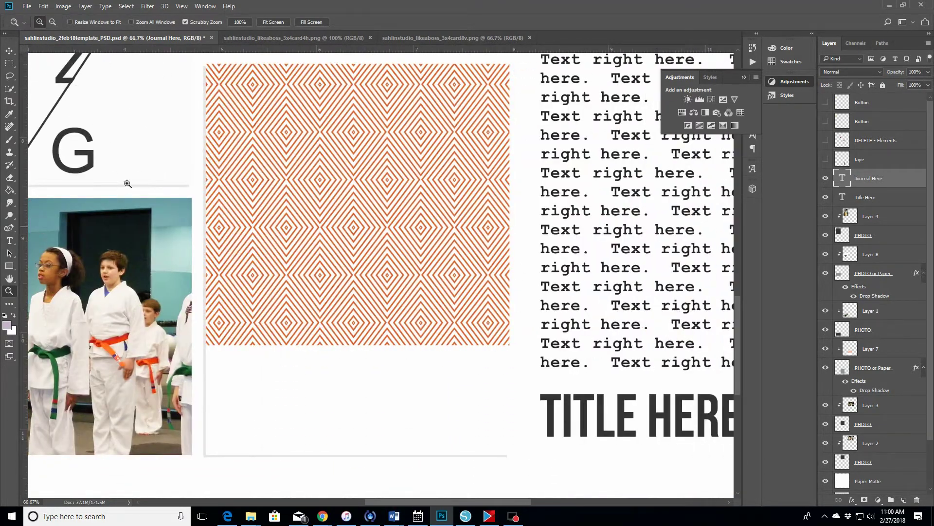
{"action": "left_click", "coordinate": [274, 22]}
{"action": "left_click", "coordinate": [12, 244]}
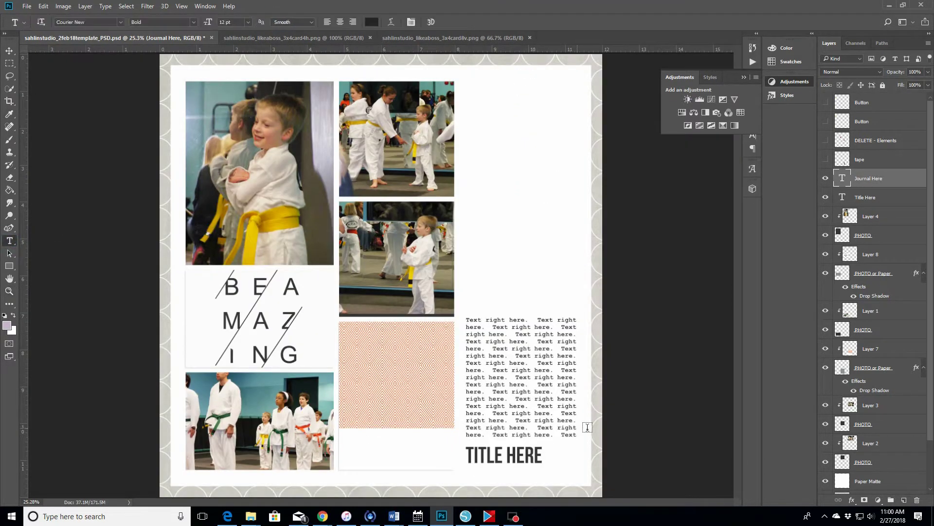
- Hide the TITLE HERE text layer
{"action": "left_click", "coordinate": [539, 461]}
{"action": "left_click", "coordinate": [540, 456]}
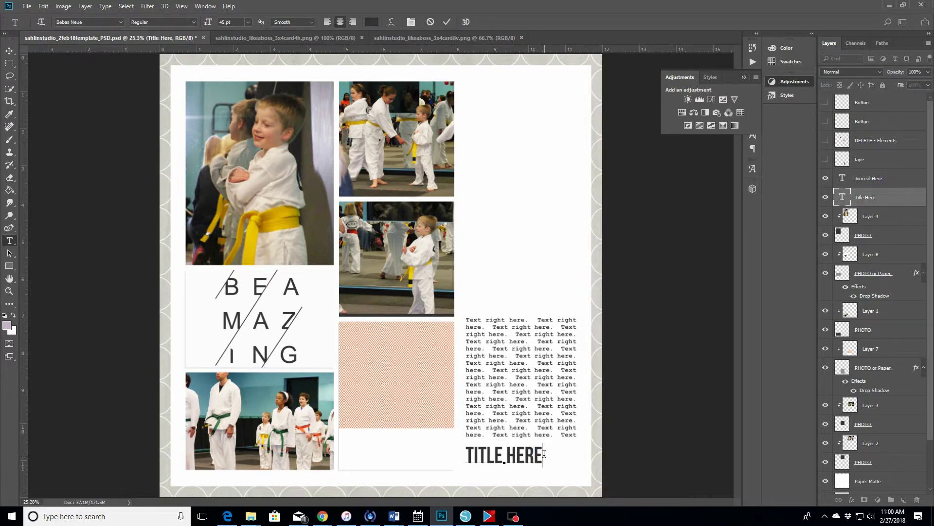
{"action": "left_click", "coordinate": [826, 197]}
{"action": "left_click", "coordinate": [826, 197]}
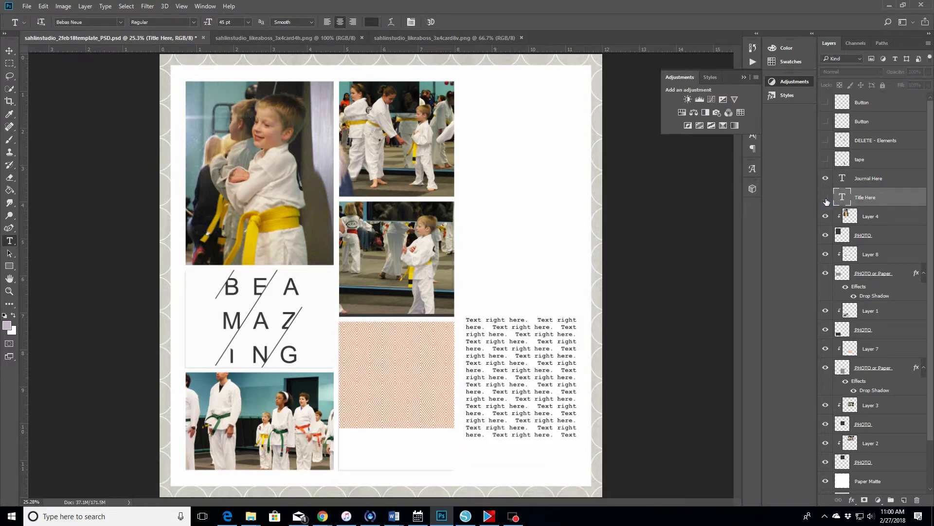
- Extend the Journal Here box up to the middle photo and delete its placeholder text
{"action": "left_click", "coordinate": [558, 319]}
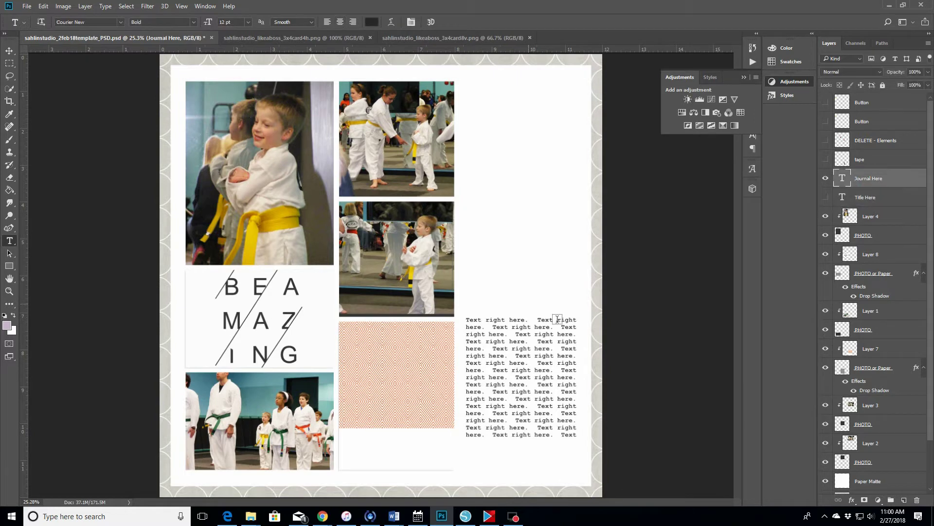
{"action": "left_click", "coordinate": [531, 420]}
{"action": "left_click_drag", "start_coordinate": [523, 318], "coordinate": [522, 201]}
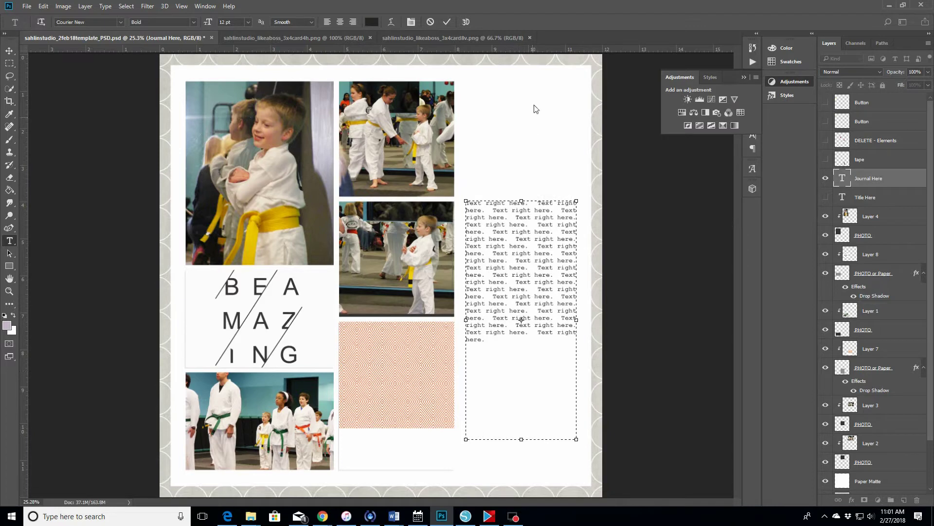
{"action": "left_click", "coordinate": [484, 341]}
{"action": "key", "text": "ctrl+a"}
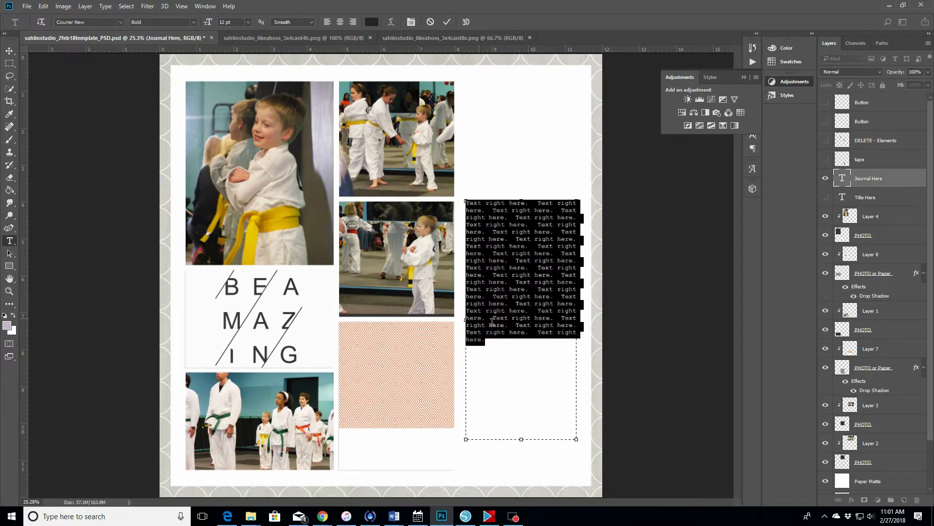
{"action": "key", "text": "BackSpace"}
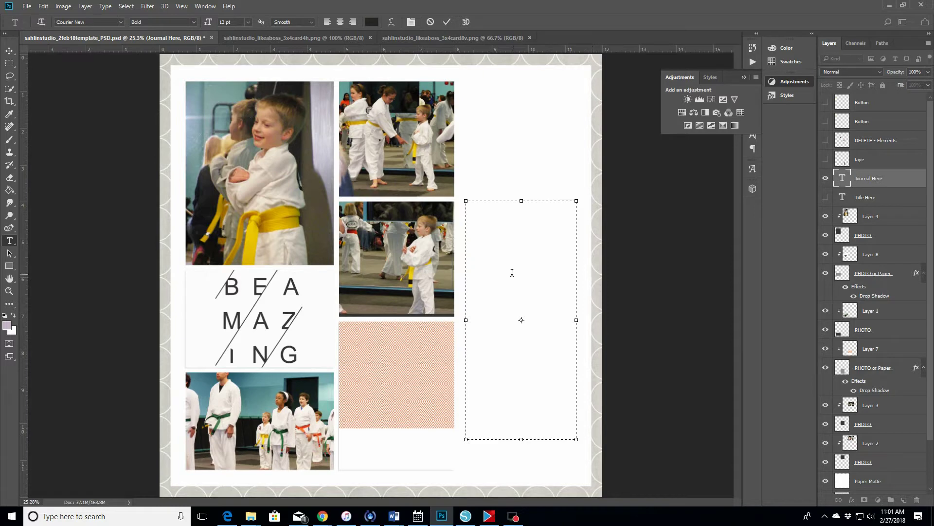
- Type the journaling about the child's yellow-to-green belt karate testing and classes
{"action": "type", "text": "Addison went for karate testing again, this time "}
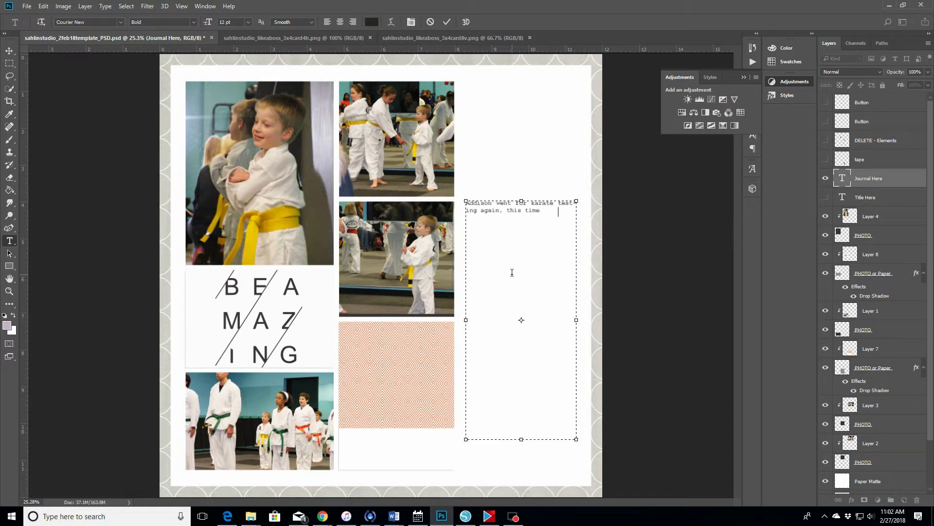
{"action": "type", "text": "from yellow belt to"}
{"action": "mouse_move", "coordinate": [253, 520]}
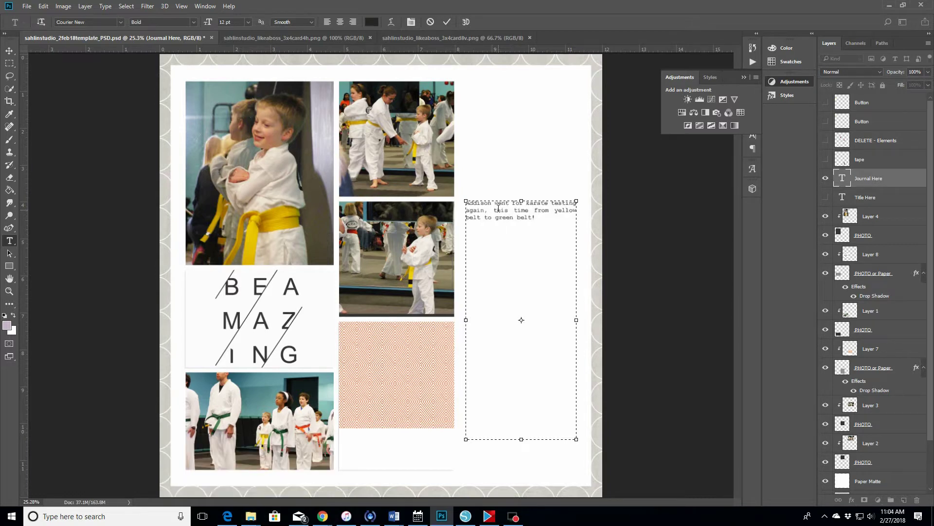
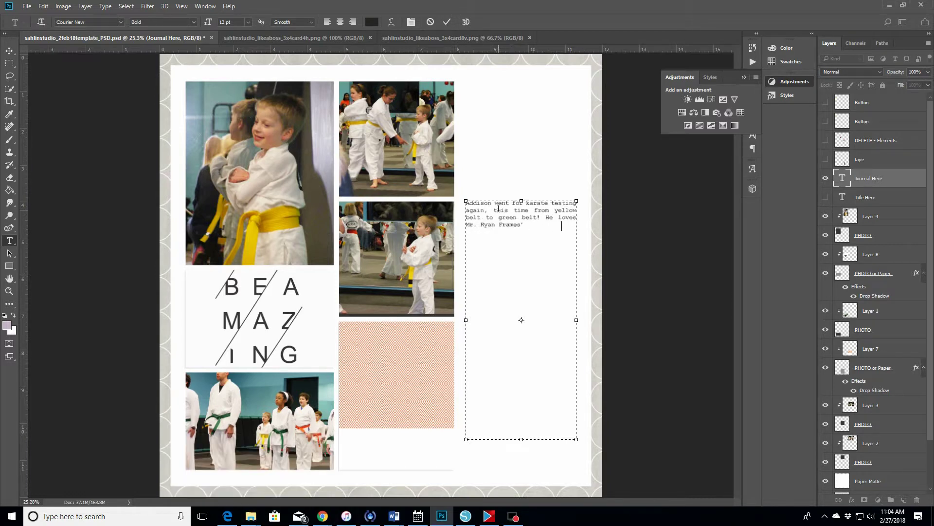
{"action": "type", "text": " karate classes so much and has learned some really awesome things in his classes"}
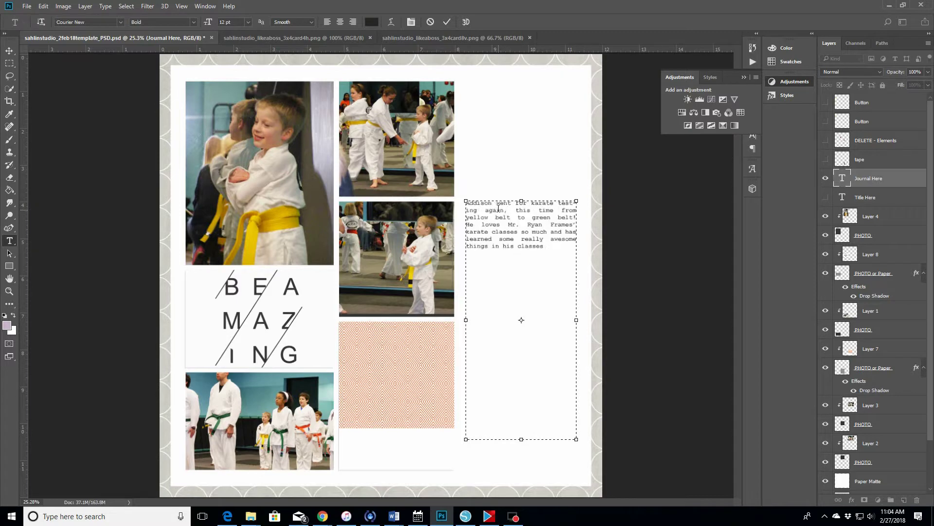
{"action": "type", "text": ". There are lots of iddifferent people in his class of all different sizes and abo"}
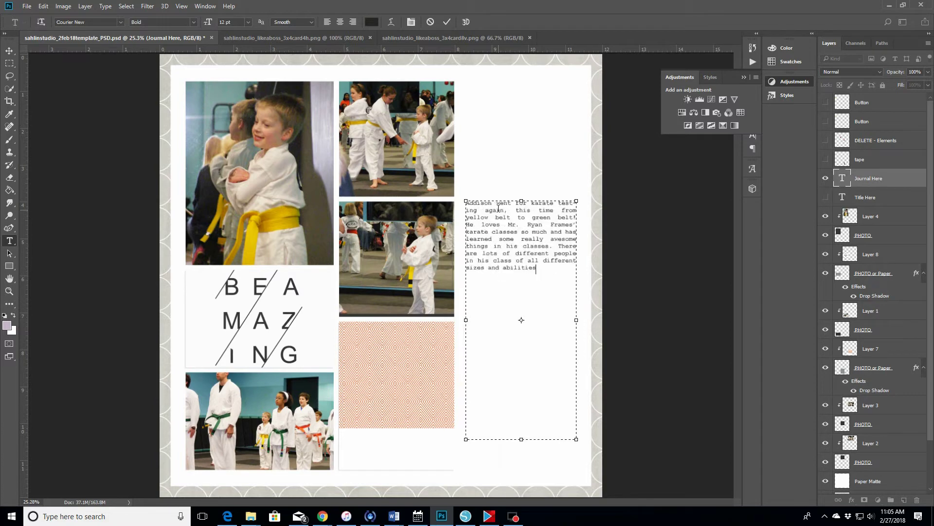
{"action": "key", "text": "BackSpace"}
{"action": "type", "text": "ilities, which makes for a great experience for him. And regular testing"}
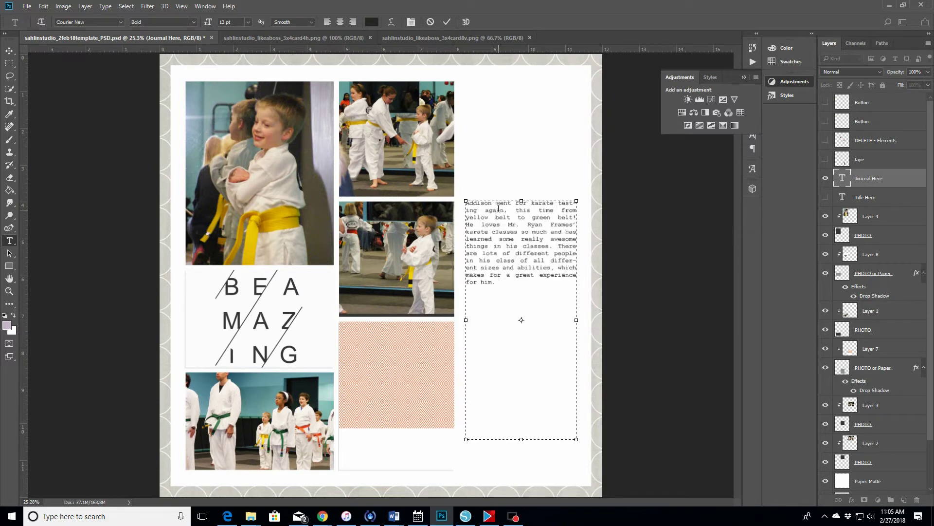
{"action": "type", "text": " keeps him ch"}
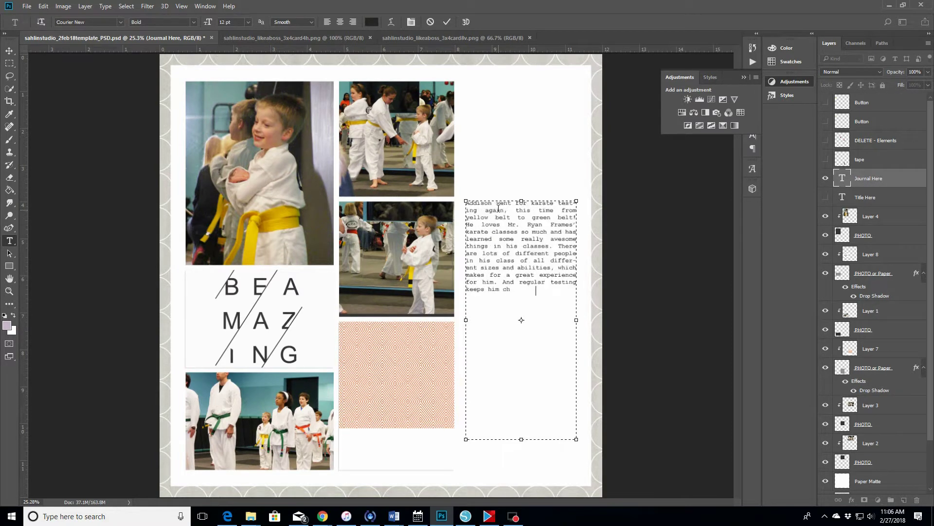
{"action": "type", "text": "allenged! He loves practicing with Alan and memorizing his forms"}
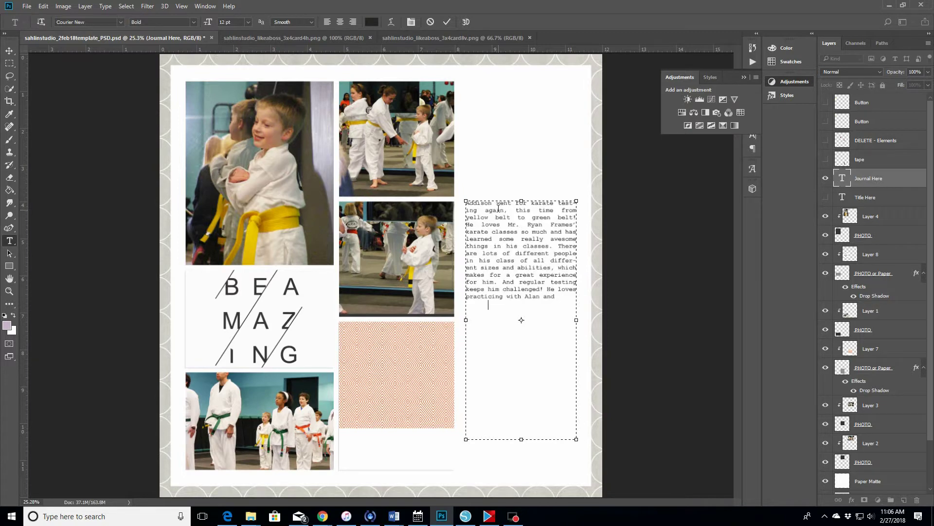
{"action": "type", "text": ", and I know he fels a sense"}
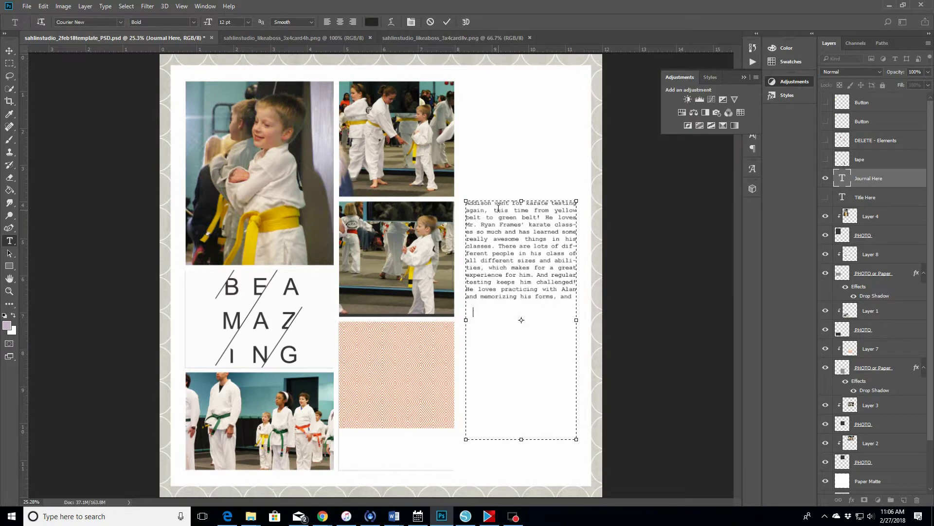
- Fix the typos 'fels' and 'lok', finish the paragraph, and commit the text
{"action": "left_click", "coordinate": [502, 304]}
{"action": "type", "text": "e feels a sense"}
{"action": "left_click", "coordinate": [545, 304]}
{"action": "type", "text": "of accomplishment every time. "}
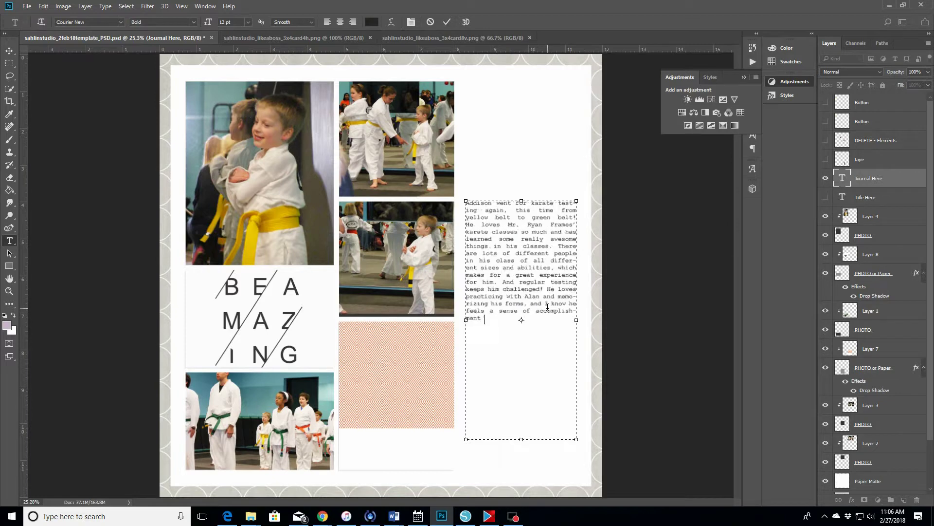
{"action": "type", "text": "And really, just lok how cute he i"}
{"action": "left_click", "coordinate": [517, 317]}
{"action": "type", "text": "ook how cute he"}
{"action": "left_click", "coordinate": [476, 324]}
{"action": "type", "text": "s with his little bare feet and"}
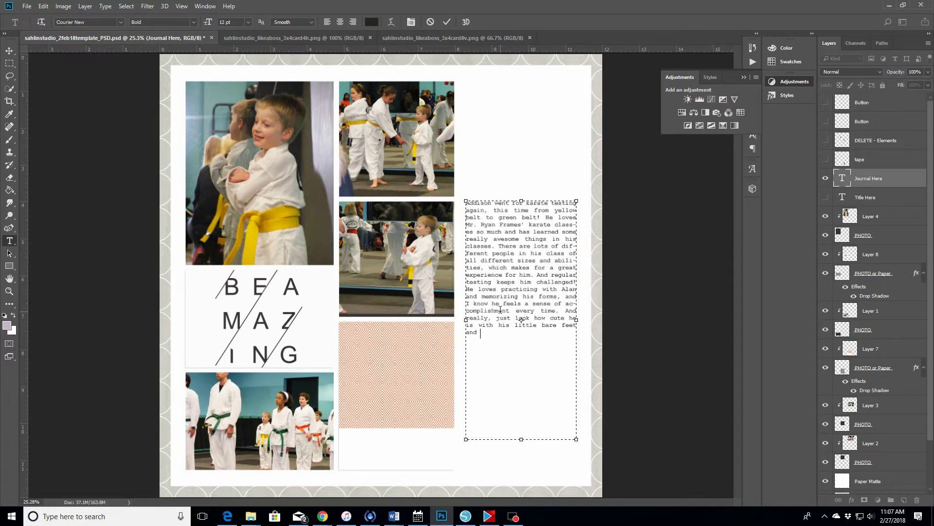
{"action": "type", "text": " uniform! I'm so proud of this little guy! Addison, you rock!!"}
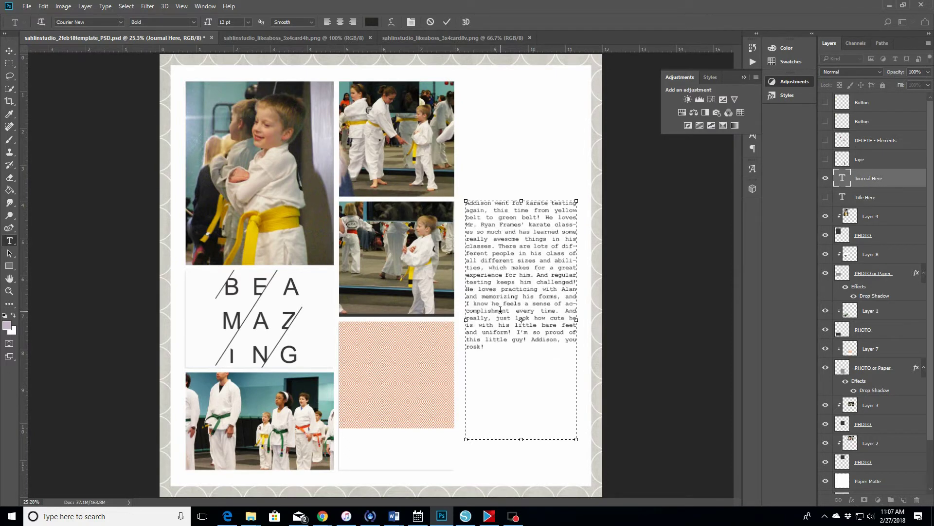
{"action": "type", "text": "!"}
{"action": "left_click", "coordinate": [520, 138]}
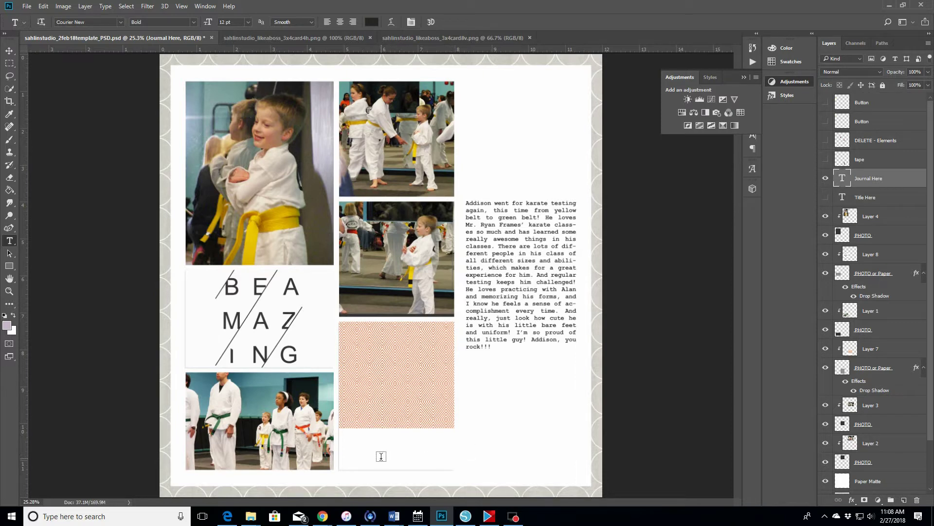
- Drag the 'Journal Here' journaling paragraph about 1.8 inches straight down with the Move tool
{"action": "left_click", "coordinate": [9, 51]}
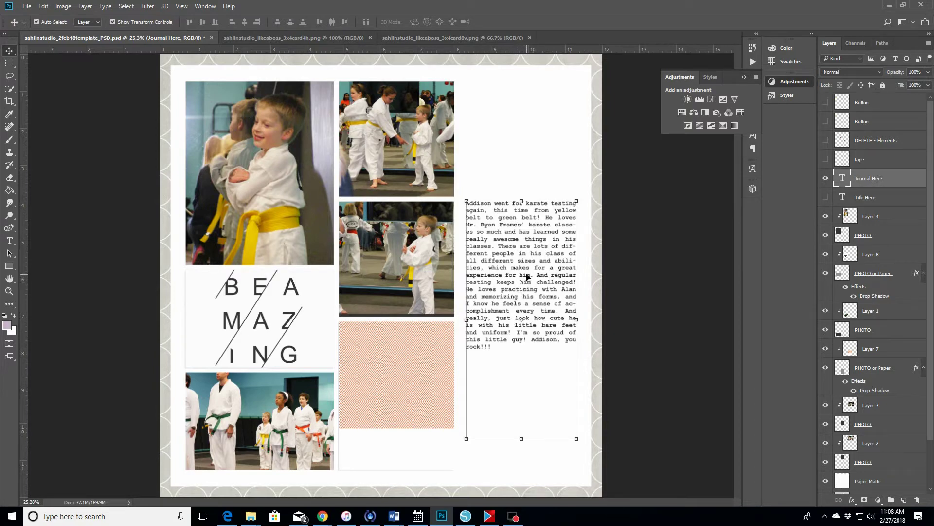
{"action": "left_click_drag", "start_coordinate": [528, 277], "coordinate": [527, 353]}
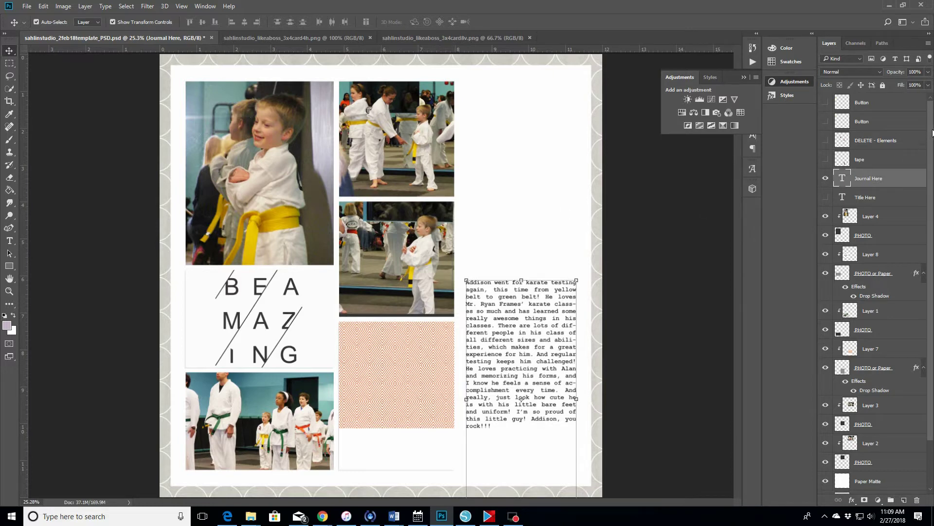
{"action": "scroll", "coordinate": [927, 131], "scroll_direction": "down", "scroll_amount": 3}
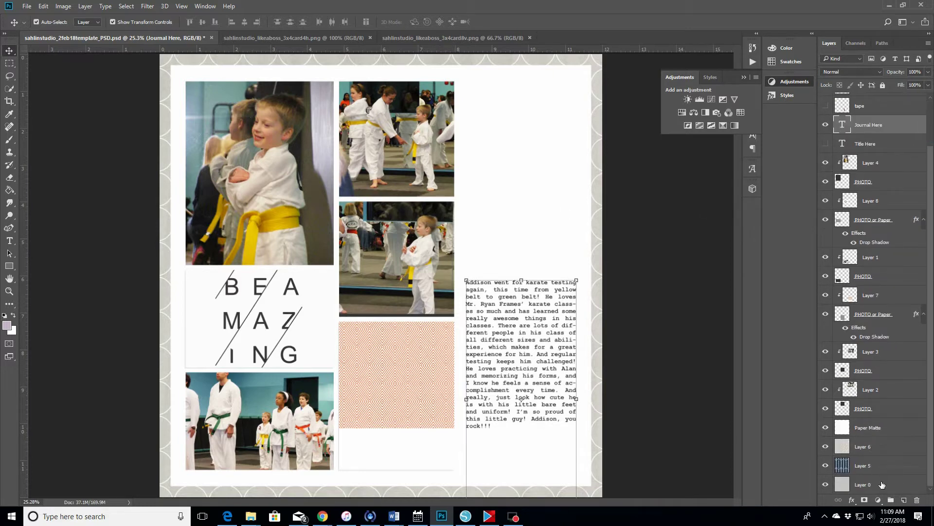
- Show Layer 6's grey scalloped border and delete Layer 5
{"action": "left_click", "coordinate": [883, 486]}
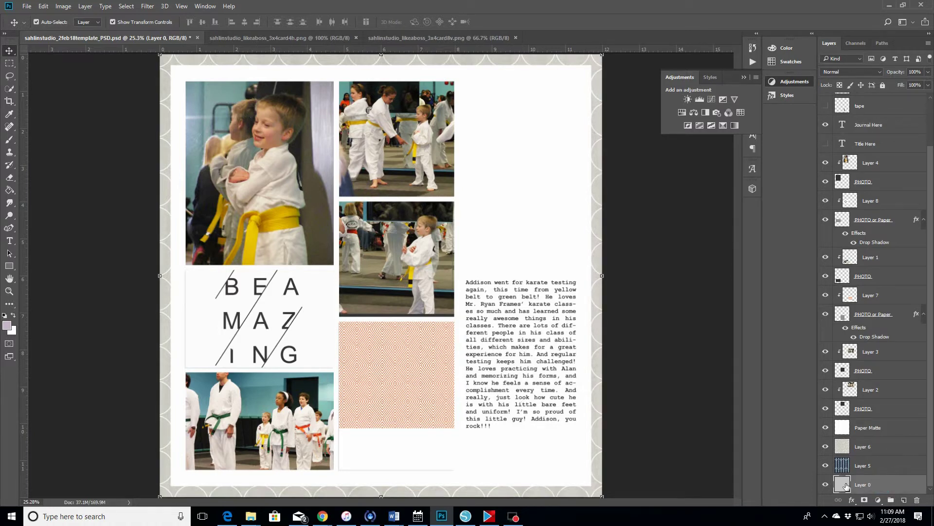
{"action": "left_click", "coordinate": [825, 448]}
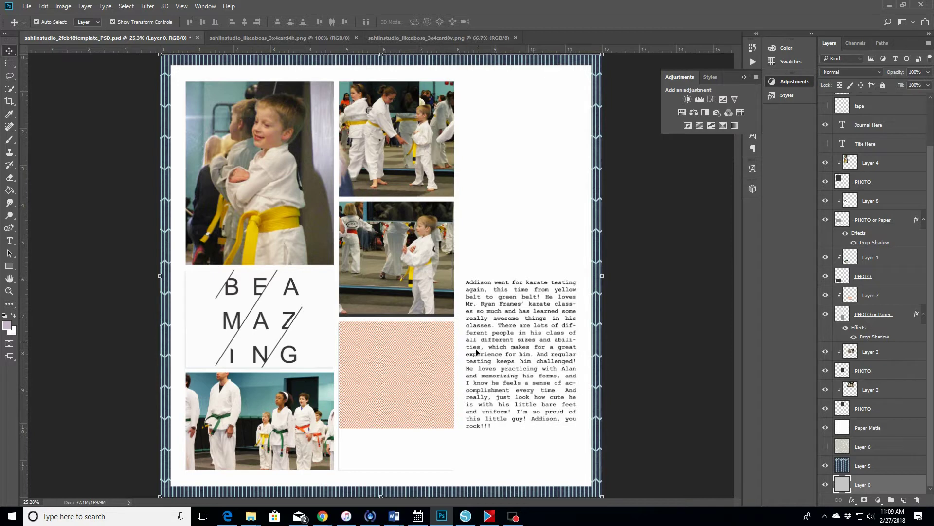
{"action": "left_click", "coordinate": [826, 446]}
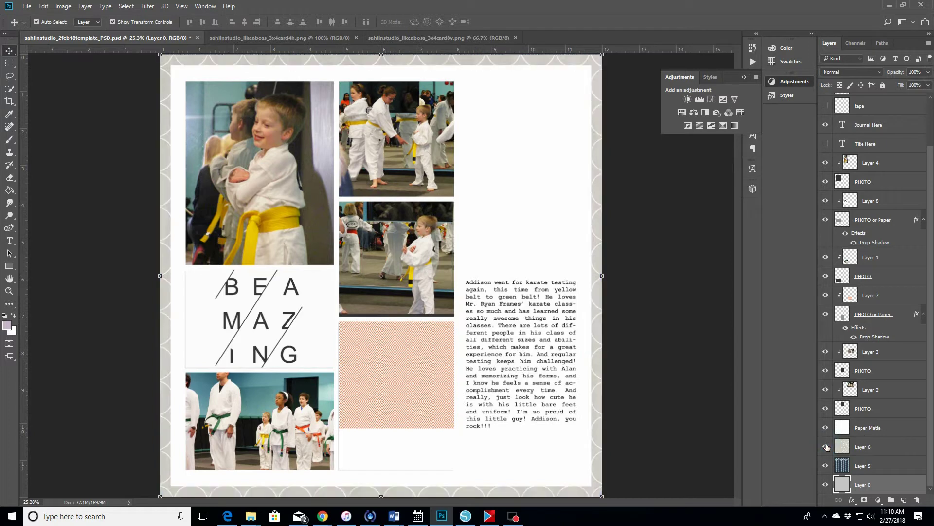
{"action": "left_click", "coordinate": [862, 467]}
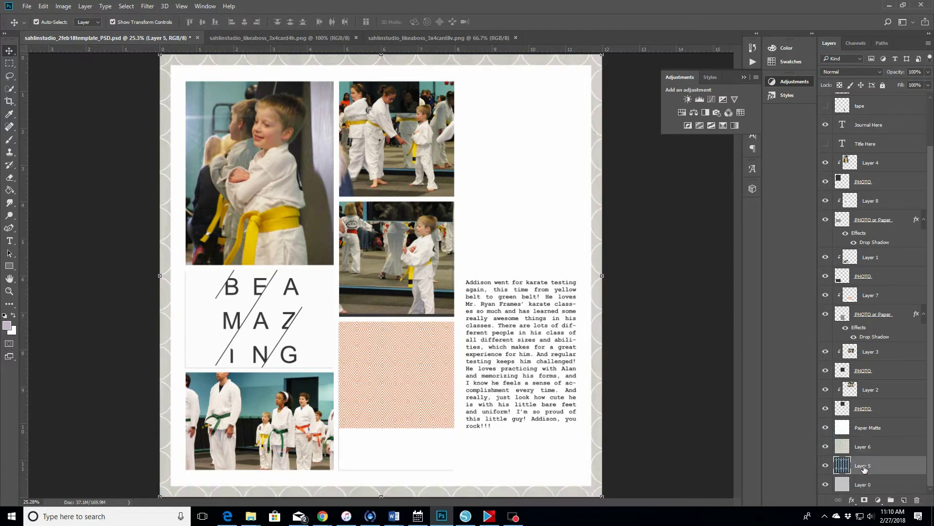
{"action": "key", "text": "Delete"}
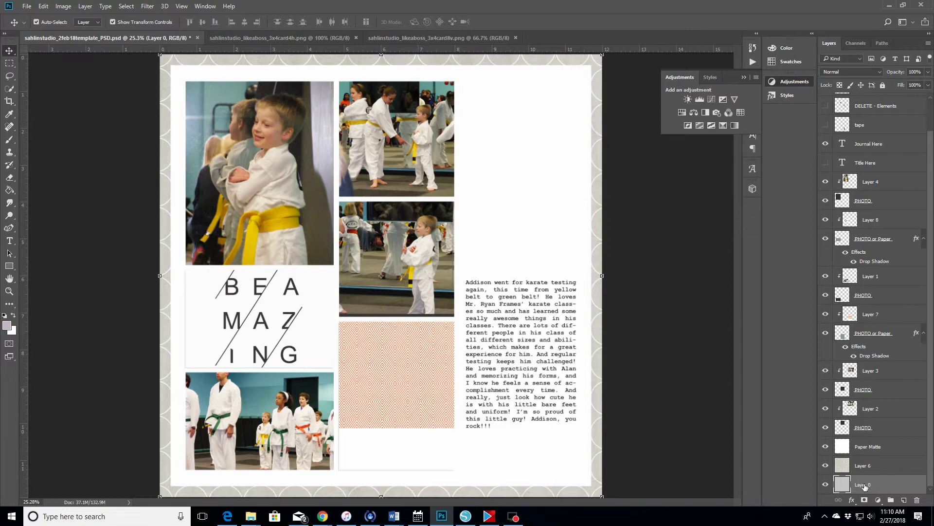
- Add a new empty Layer 9 and drag it below Layer 0
{"action": "left_click", "coordinate": [900, 500]}
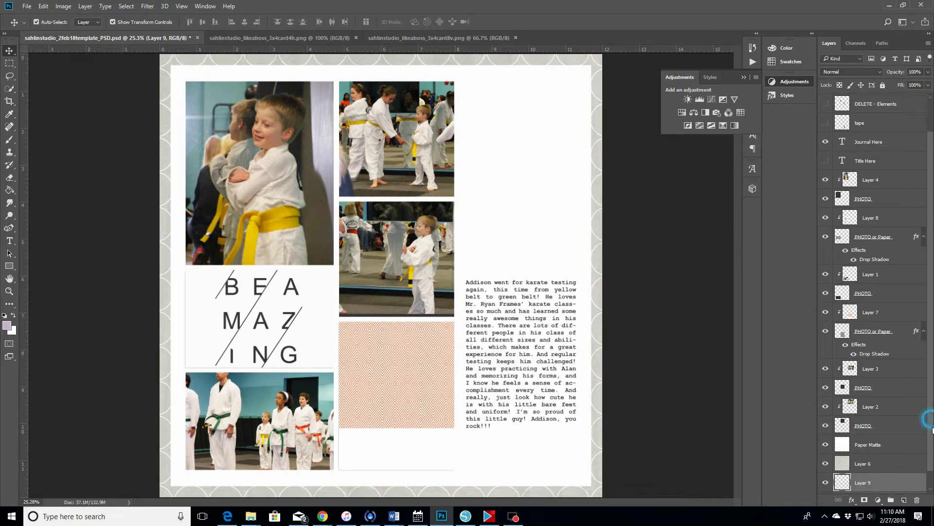
{"action": "scroll", "coordinate": [931, 426], "scroll_direction": "down", "scroll_amount": 1}
{"action": "left_click_drag", "start_coordinate": [884, 457], "coordinate": [890, 494]}
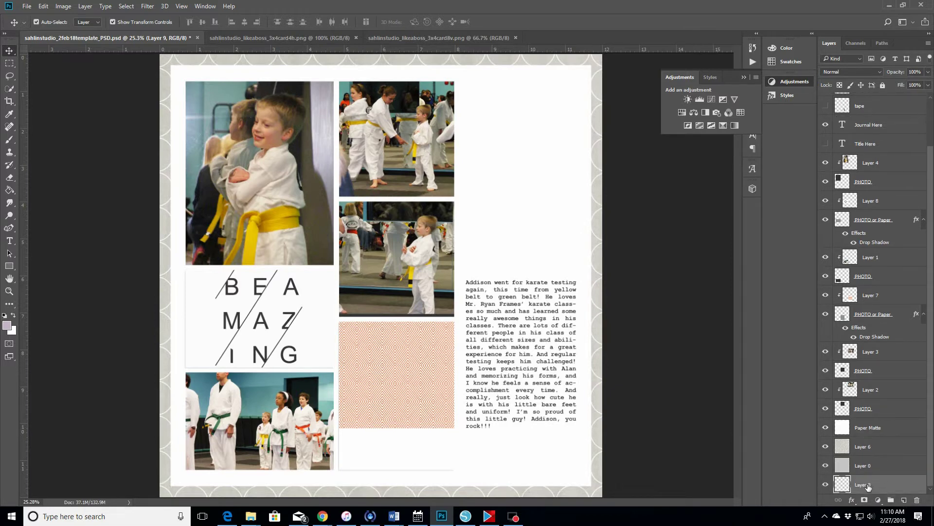
- Set the canvas size to 19 inches wide by 13 inches high in Image > Canvas Size
{"action": "left_click", "coordinate": [64, 6]}
{"action": "left_click", "coordinate": [76, 87]}
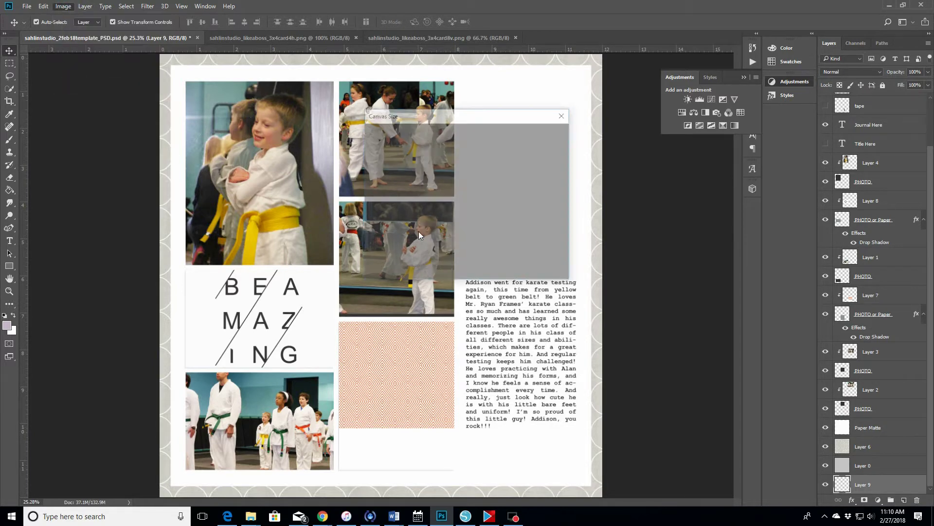
{"action": "double_click", "coordinate": [445, 179]}
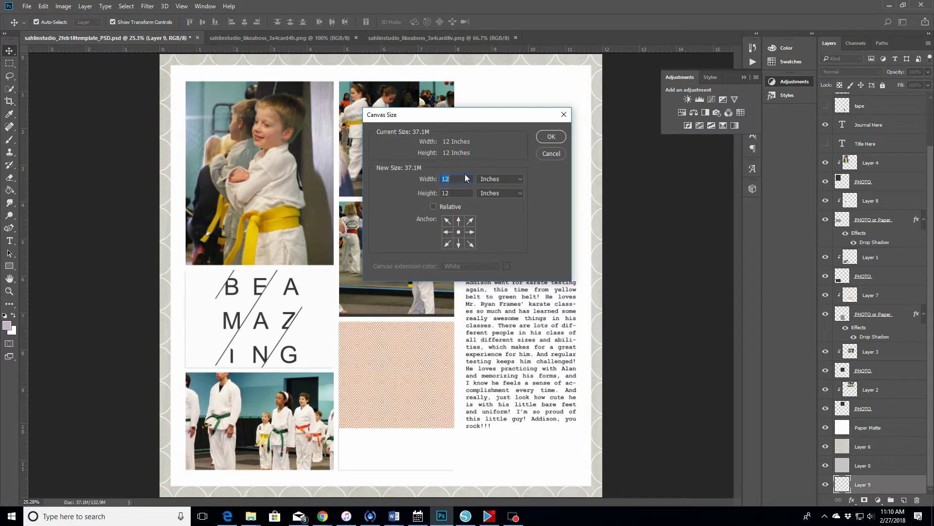
{"action": "type", "text": "19"}
{"action": "double_click", "coordinate": [446, 193]}
{"action": "type", "text": "13"}
{"action": "left_click", "coordinate": [550, 138]}
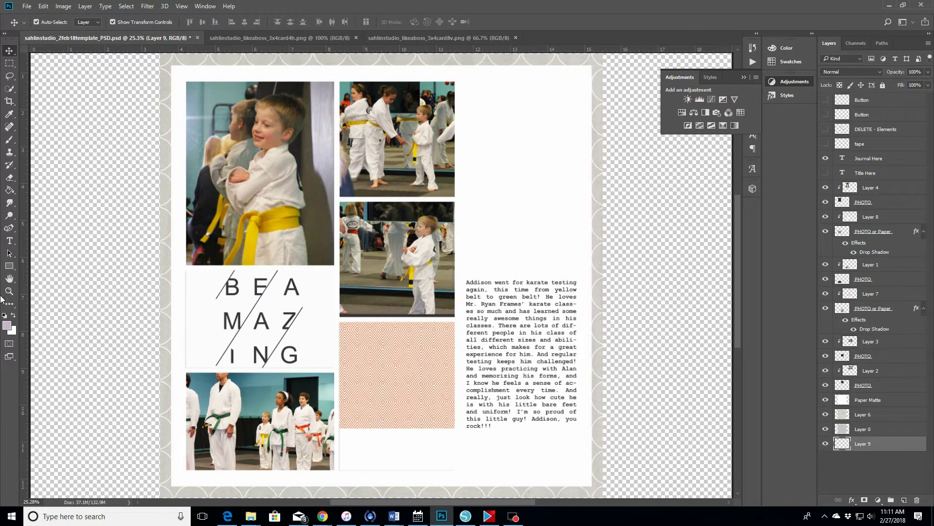
- Fit the page to the window, then zoom out once to see the full 19-inch canvas
{"action": "left_click", "coordinate": [9, 290]}
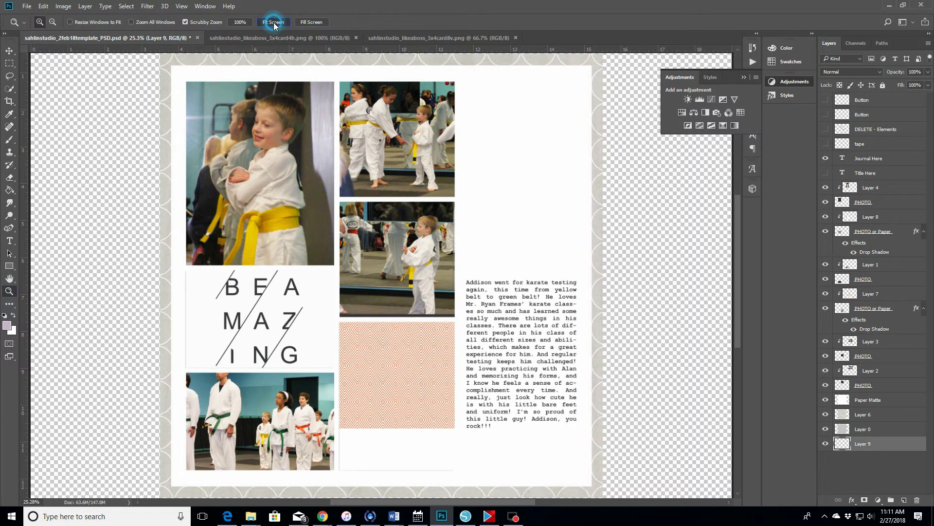
{"action": "left_click", "coordinate": [273, 22]}
{"action": "left_click", "coordinate": [52, 21]}
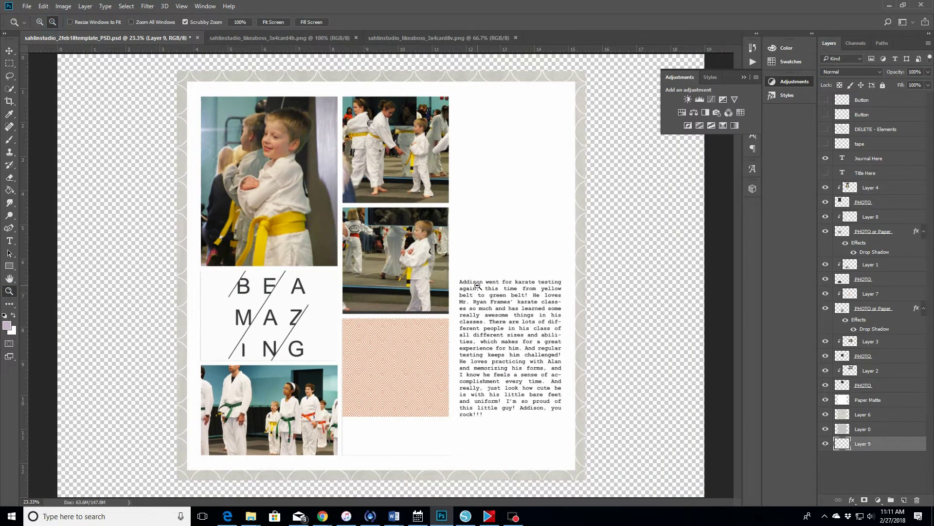
{"action": "left_click", "coordinate": [311, 335]}
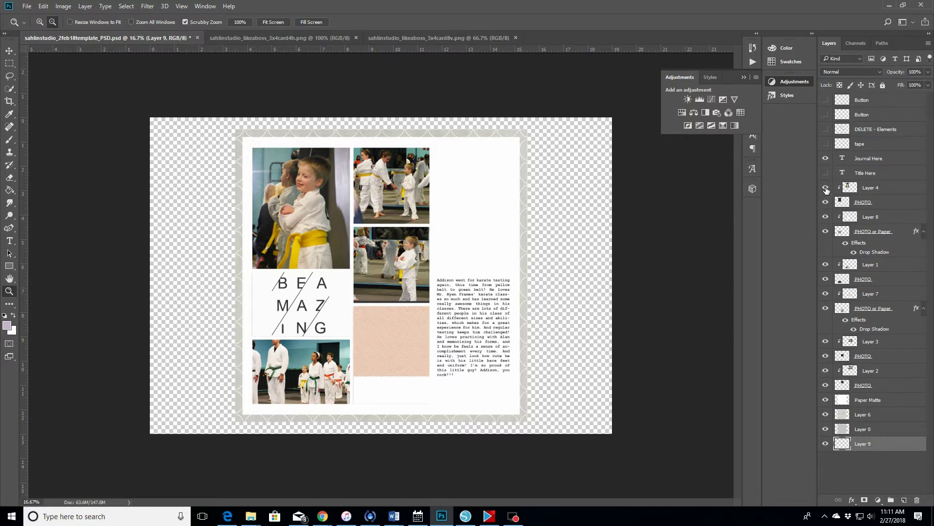
- Hide photo Layers 4, 1, 3 and 2, keeping Layers 8 and 7 visible, and select Layer 0
{"action": "left_click", "coordinate": [826, 188]}
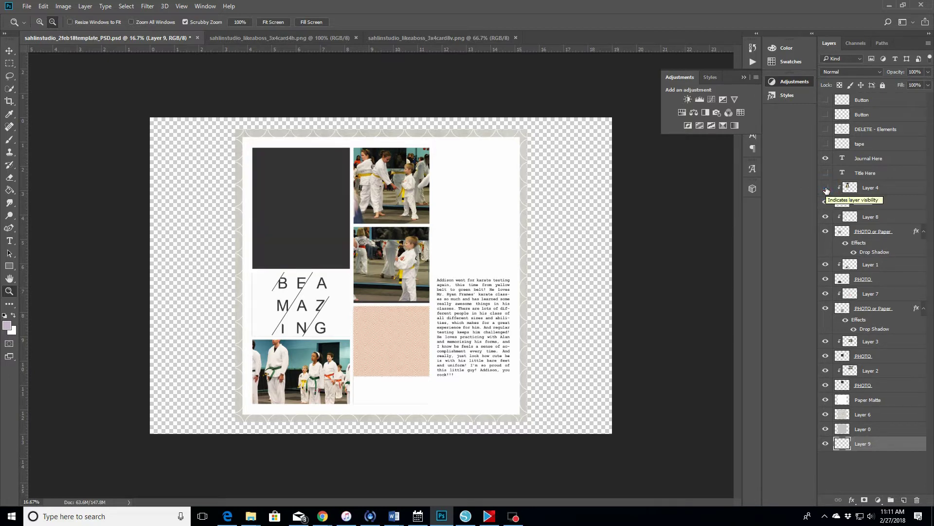
{"action": "left_click", "coordinate": [826, 217]}
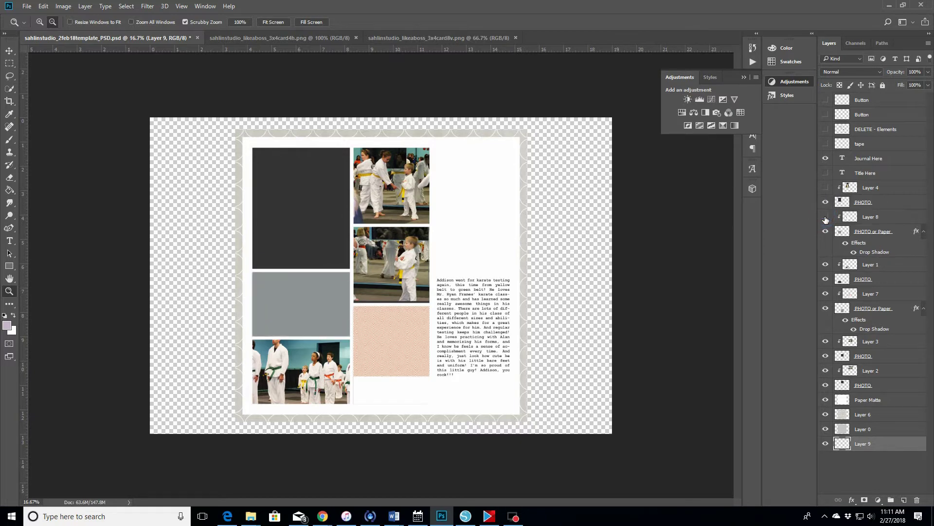
{"action": "left_click", "coordinate": [826, 217]}
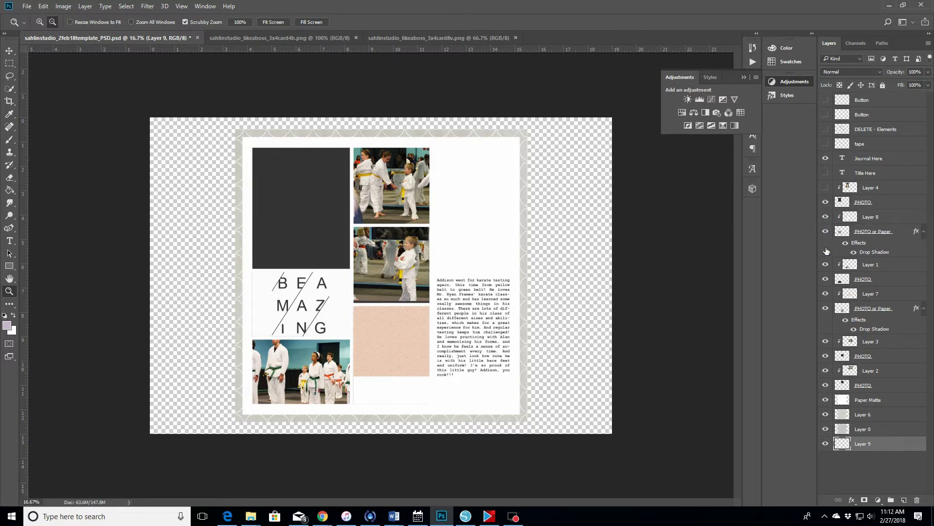
{"action": "left_click", "coordinate": [824, 266]}
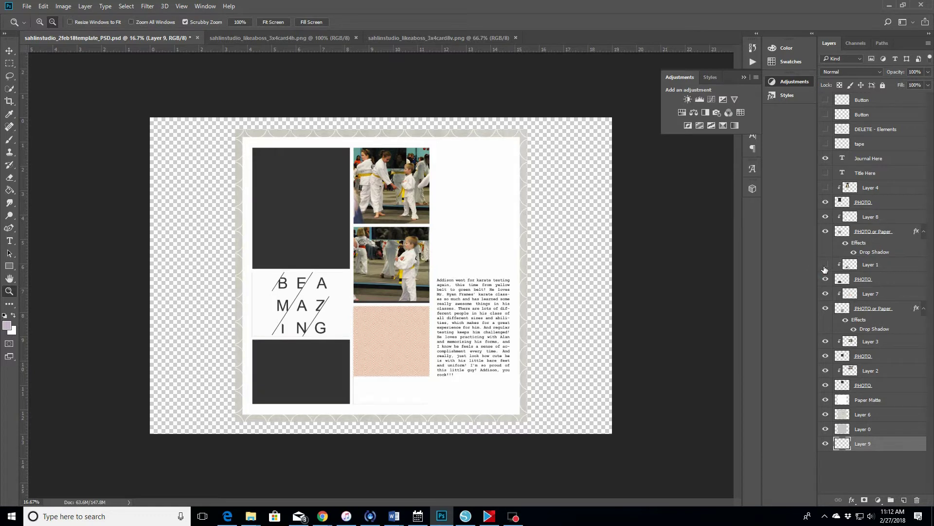
{"action": "left_click", "coordinate": [825, 294]}
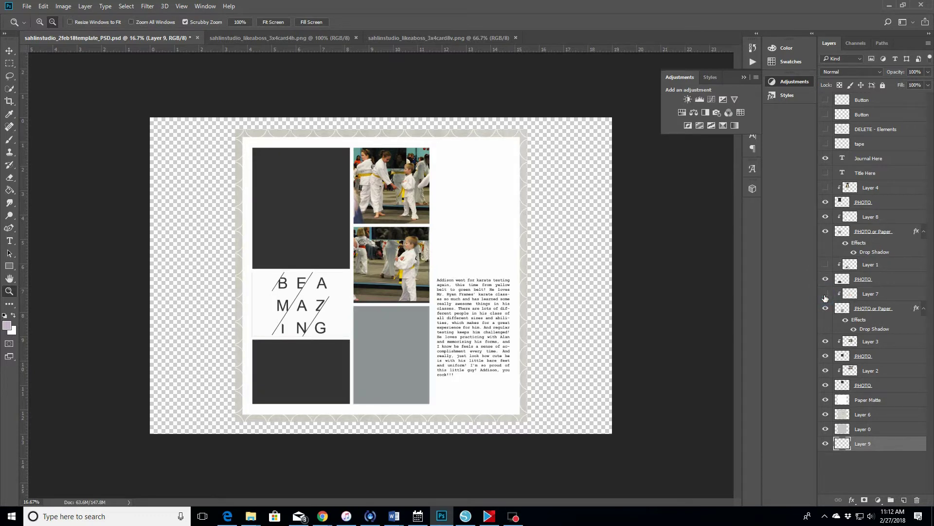
{"action": "left_click", "coordinate": [826, 294]}
{"action": "left_click", "coordinate": [825, 341]}
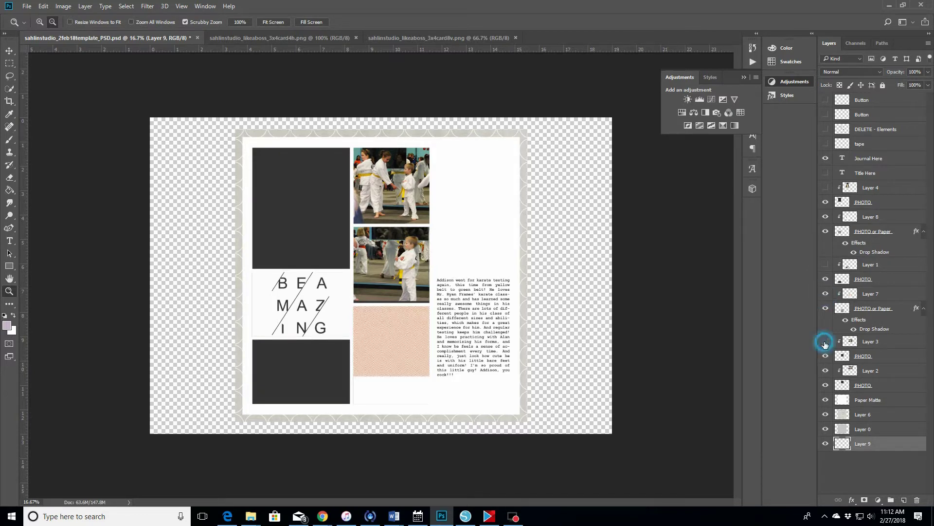
{"action": "left_click", "coordinate": [825, 371]}
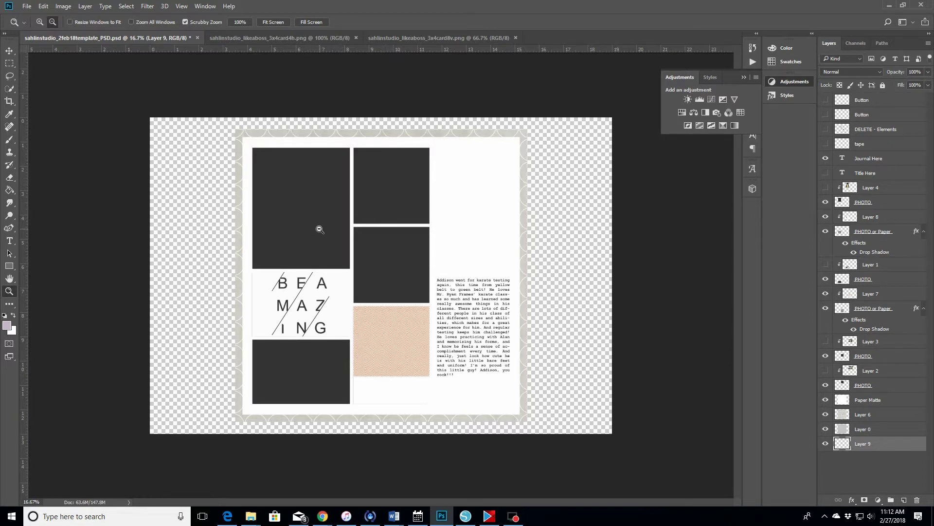
{"action": "left_click", "coordinate": [890, 431]}
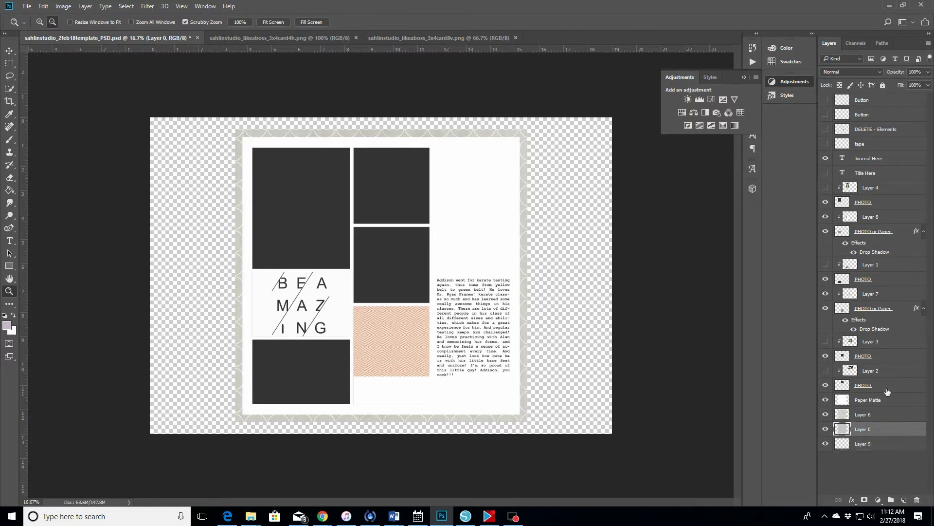
- Select all layers from Button to Layer 0 and move the page to the left of the canvas
{"action": "left_click", "coordinate": [886, 105], "text": "shift"}
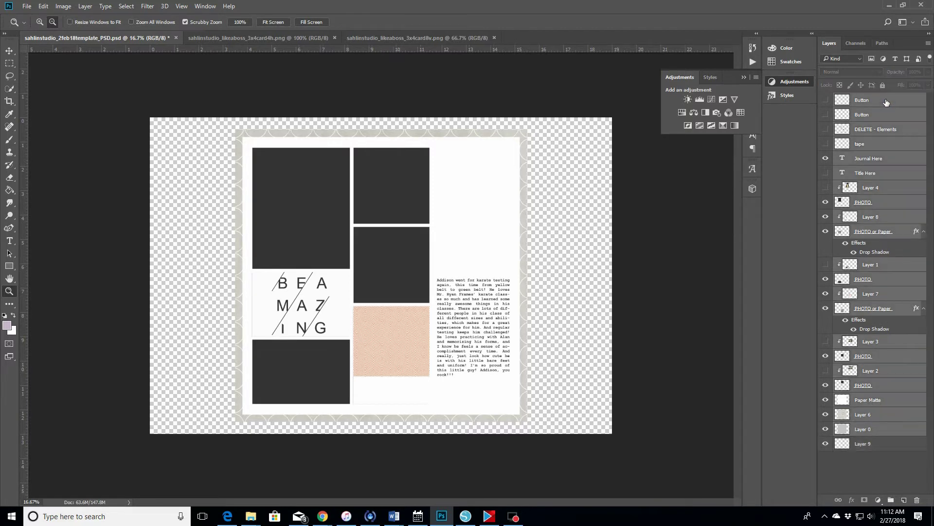
{"action": "left_click", "coordinate": [9, 50]}
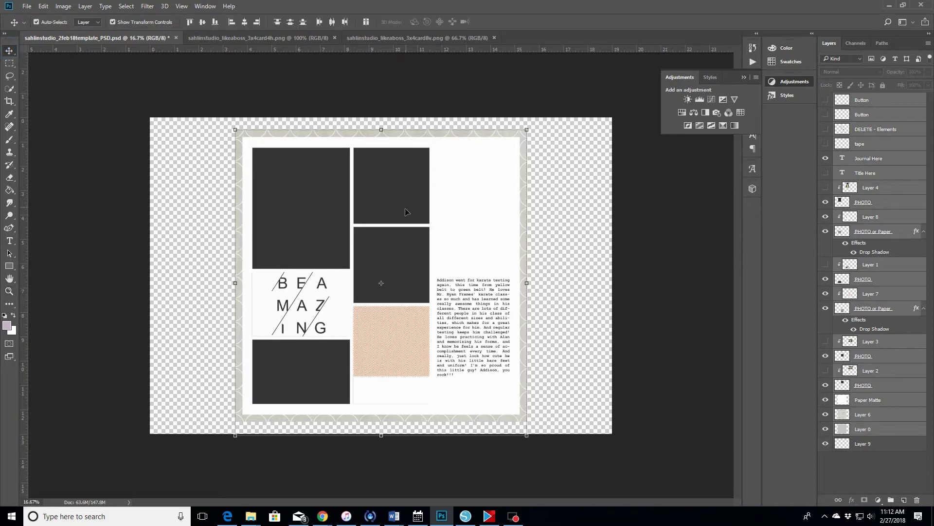
{"action": "left_click_drag", "start_coordinate": [414, 204], "coordinate": [333, 209]}
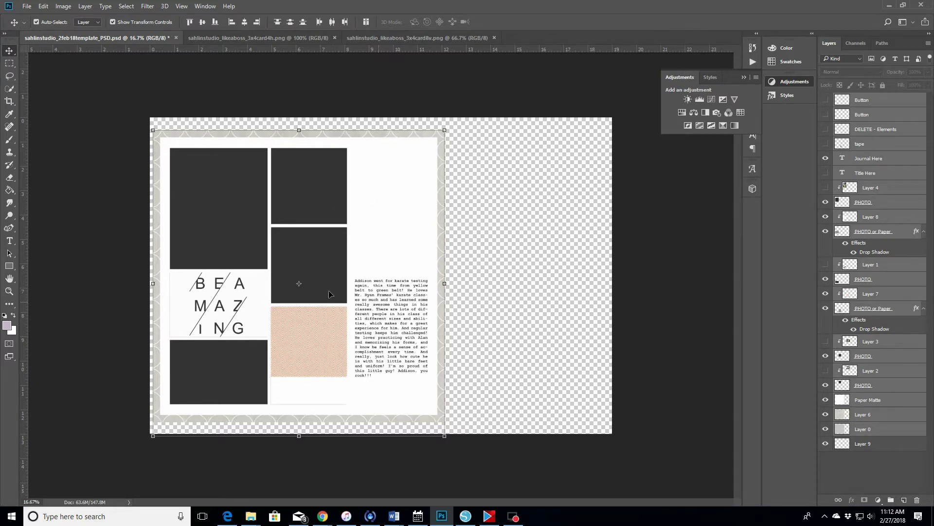
- Drag Layer 8's BE AMAZING block with its PHOTO or Paper layer off the page to the upper right
{"action": "left_click", "coordinate": [220, 311]}
{"action": "left_click", "coordinate": [883, 279]}
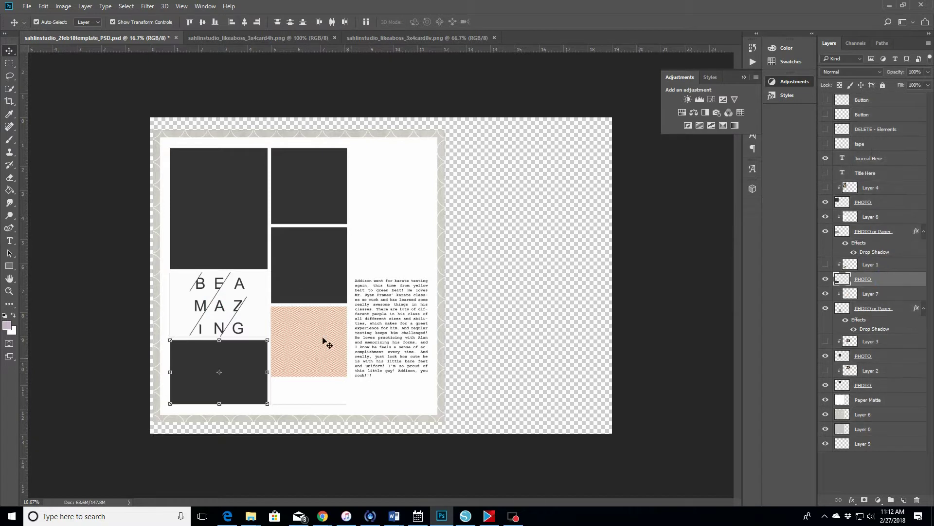
{"action": "left_click", "coordinate": [233, 308]}
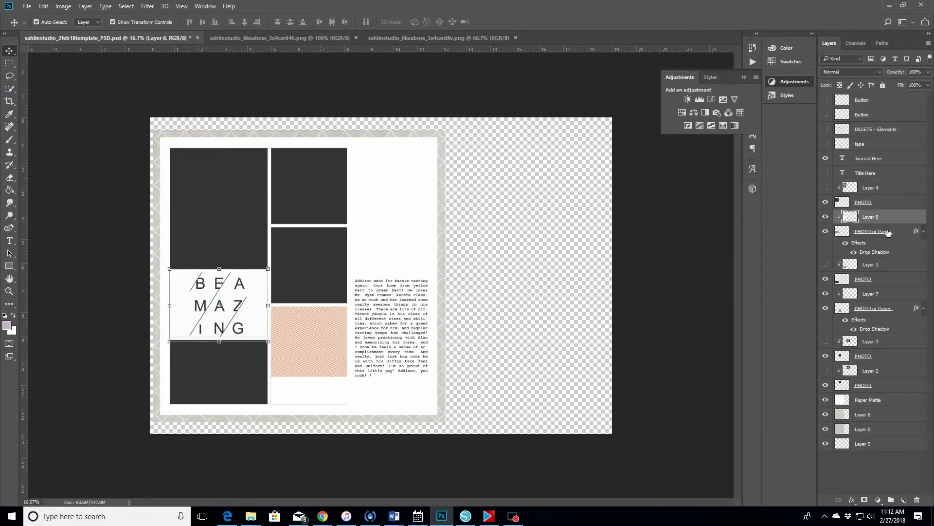
{"action": "left_click", "coordinate": [878, 232], "text": "shift"}
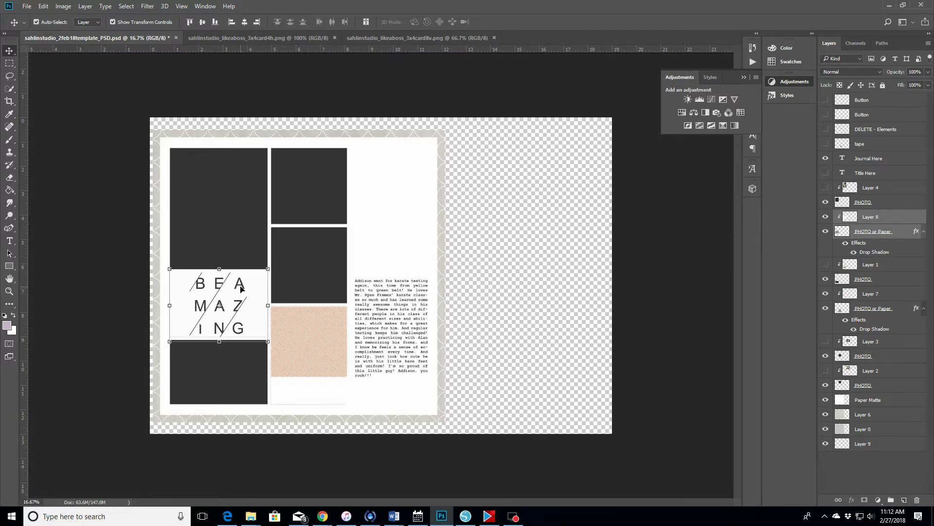
{"action": "left_click_drag", "start_coordinate": [241, 288], "coordinate": [546, 145]}
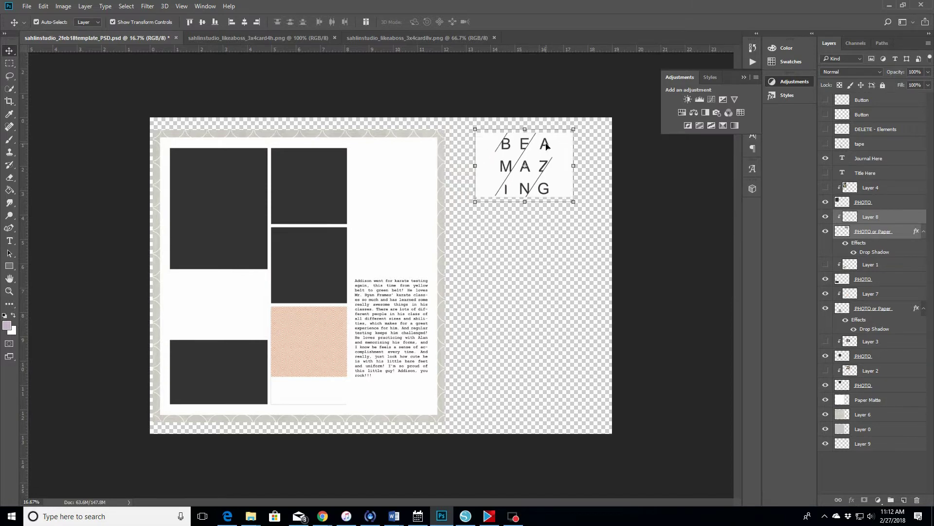
- Move the peach pattern block and its PHOTO or Paper frame into the right margin below BE AMAZING
{"action": "left_click", "coordinate": [315, 336]}
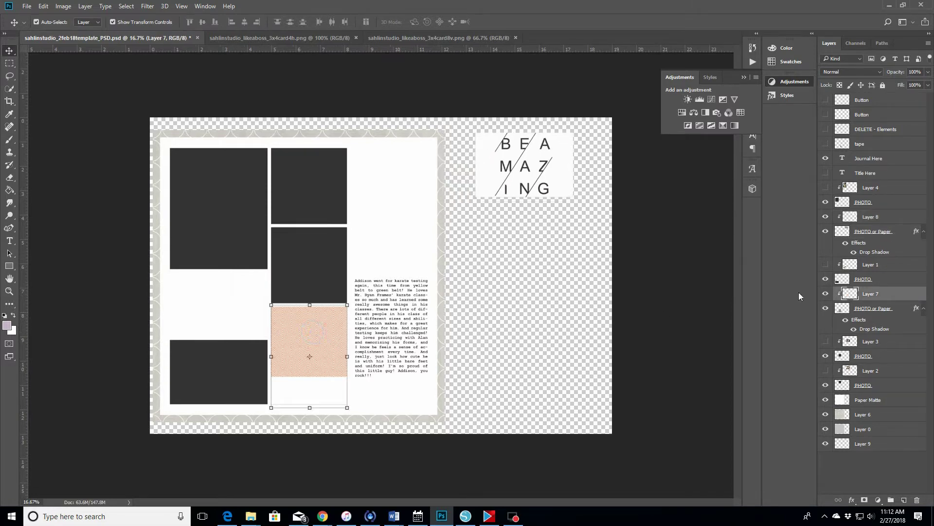
{"action": "left_click", "coordinate": [866, 308], "text": "shift"}
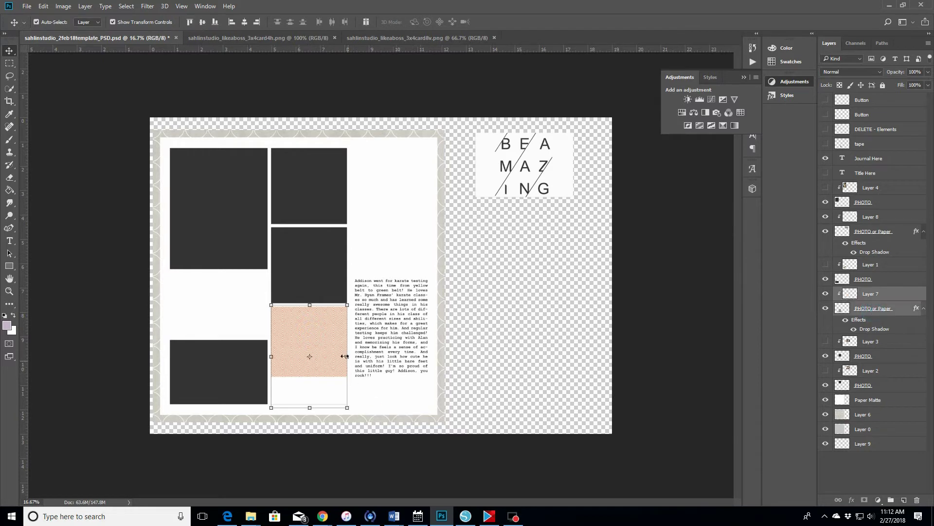
{"action": "left_click_drag", "start_coordinate": [323, 333], "coordinate": [532, 232]}
{"action": "key", "text": "ctrl+t"}
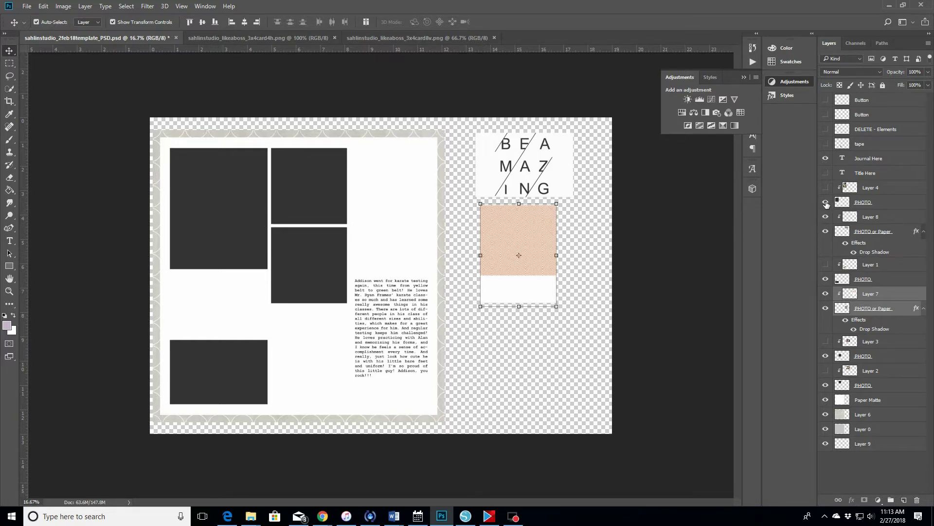
- Hide the four dark photo placeholder layers
{"action": "left_click", "coordinate": [826, 202]}
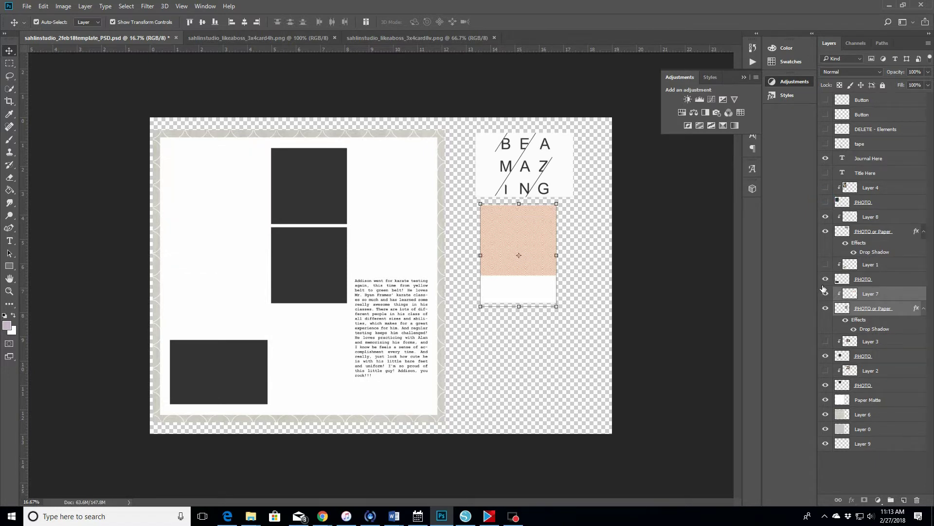
{"action": "left_click", "coordinate": [826, 280]}
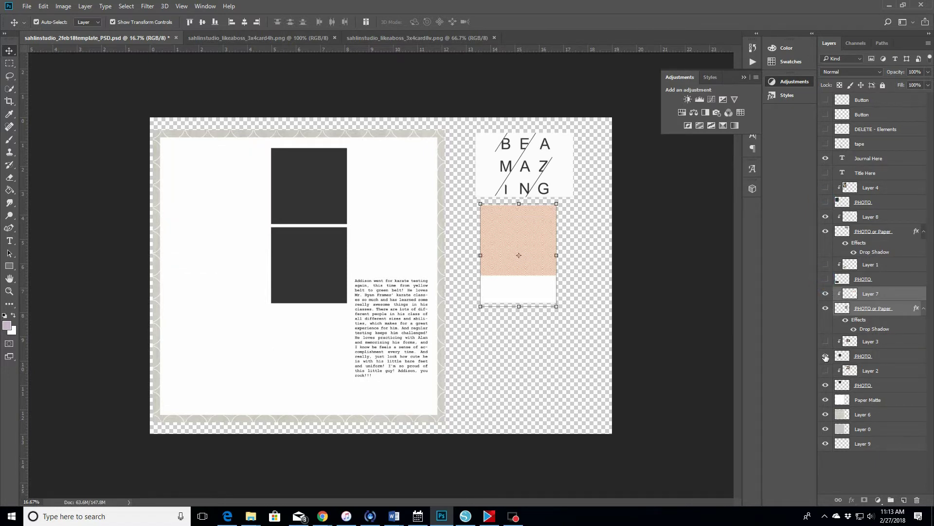
{"action": "left_click", "coordinate": [825, 358]}
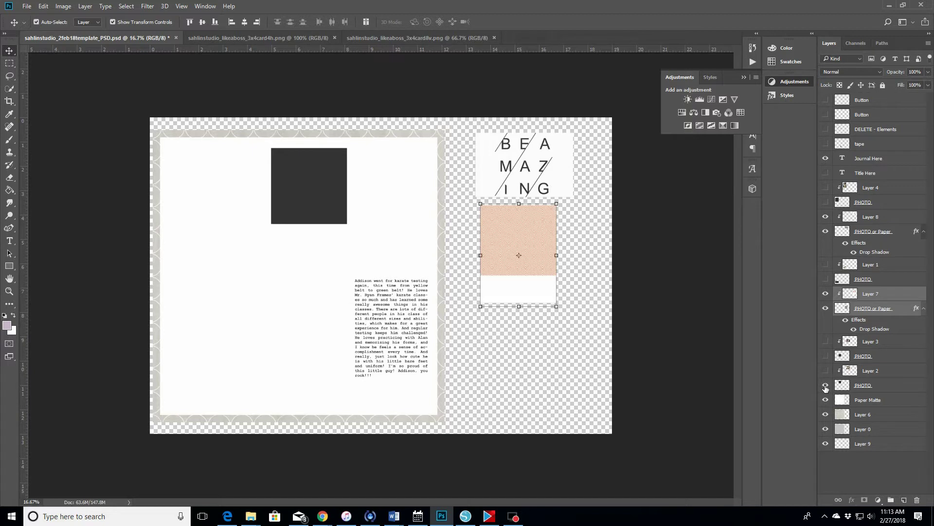
{"action": "left_click", "coordinate": [825, 386]}
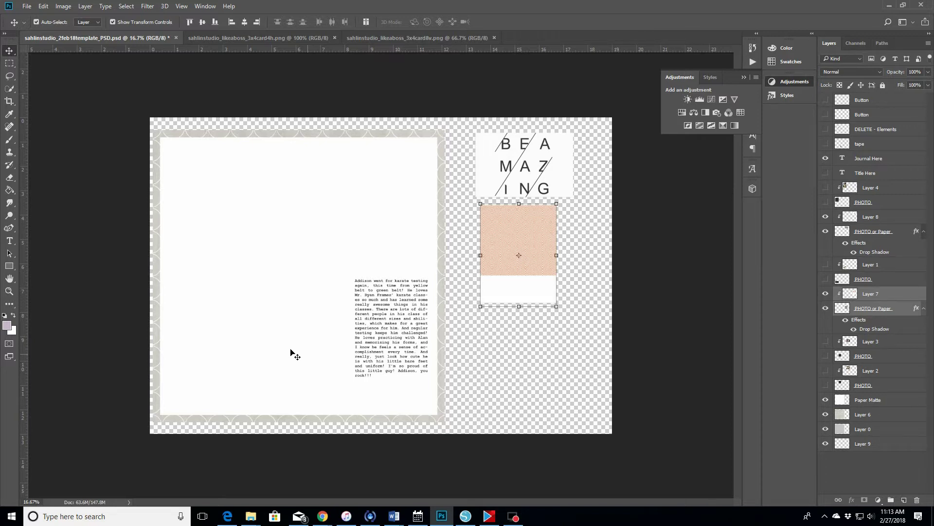
- Show the four photo placeholders and Layer 8 again
{"action": "left_click", "coordinate": [825, 203]}
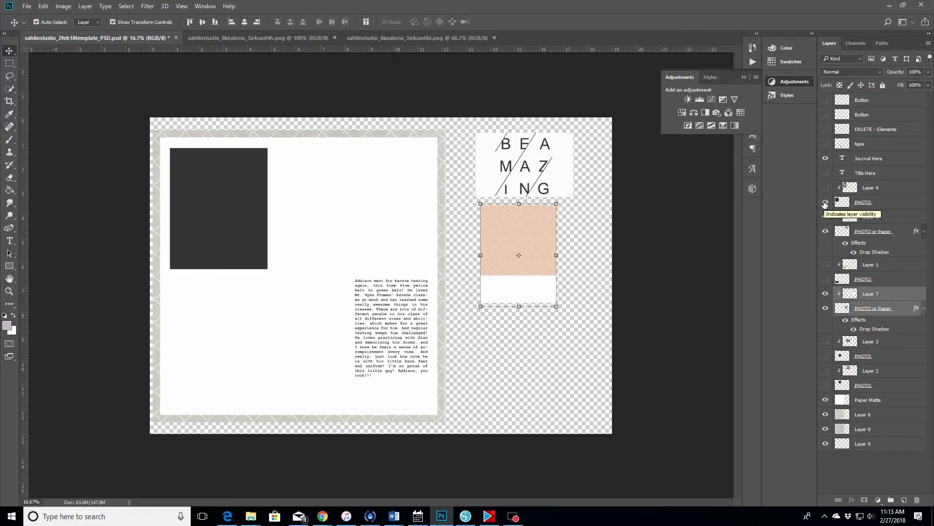
{"action": "left_click", "coordinate": [826, 216]}
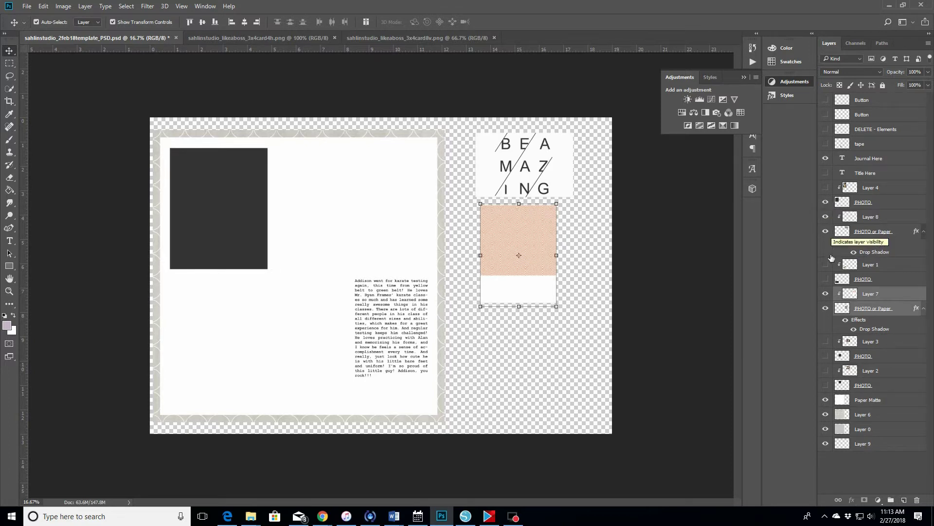
{"action": "left_click", "coordinate": [824, 279]}
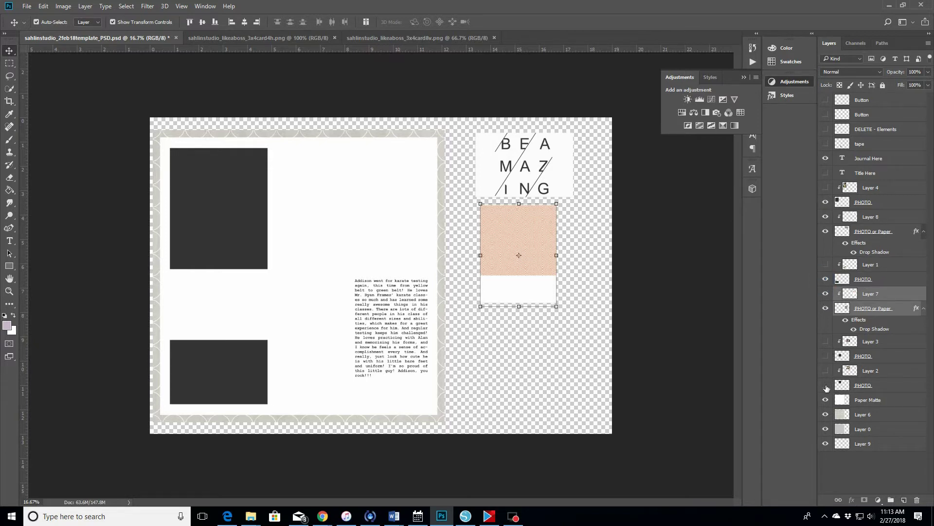
{"action": "left_click", "coordinate": [827, 384]}
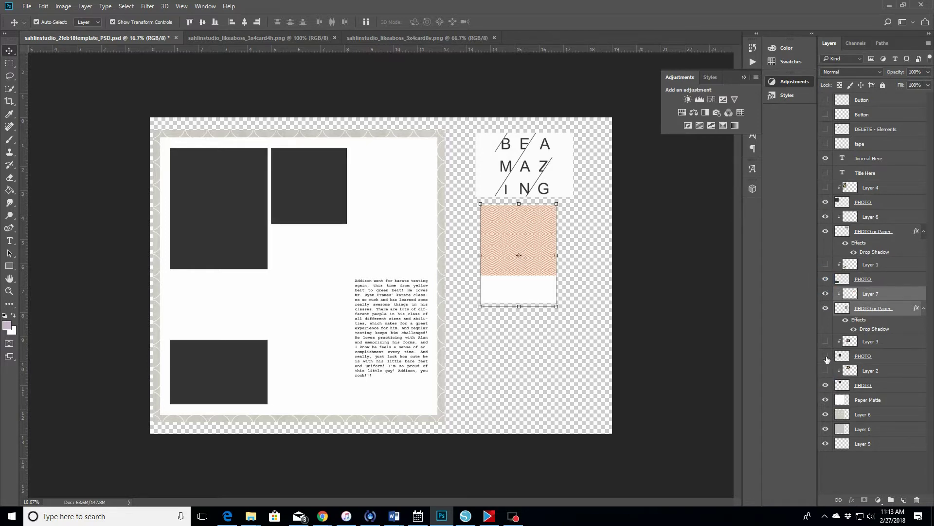
{"action": "left_click", "coordinate": [826, 356]}
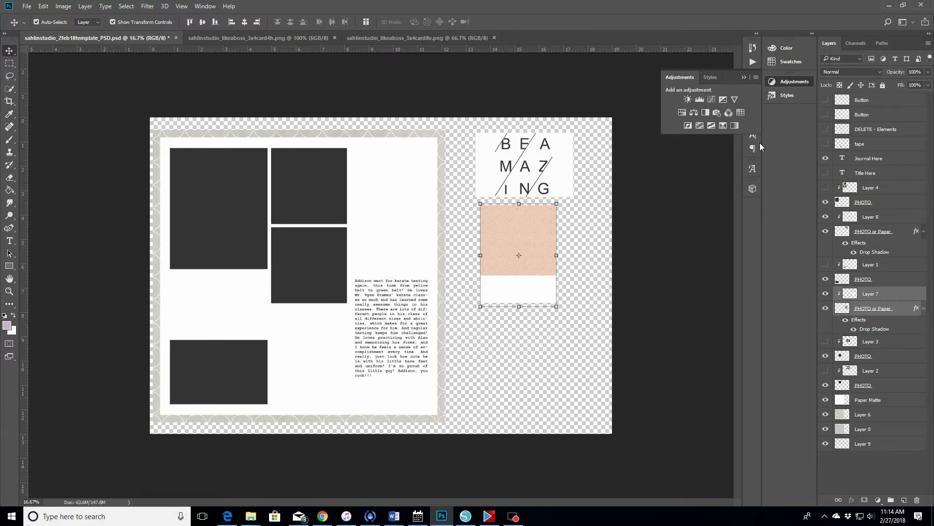
- Pick a light grey shape fill and paint-bucket the top-left placeholder, which turns light purple
{"action": "left_click", "coordinate": [870, 202]}
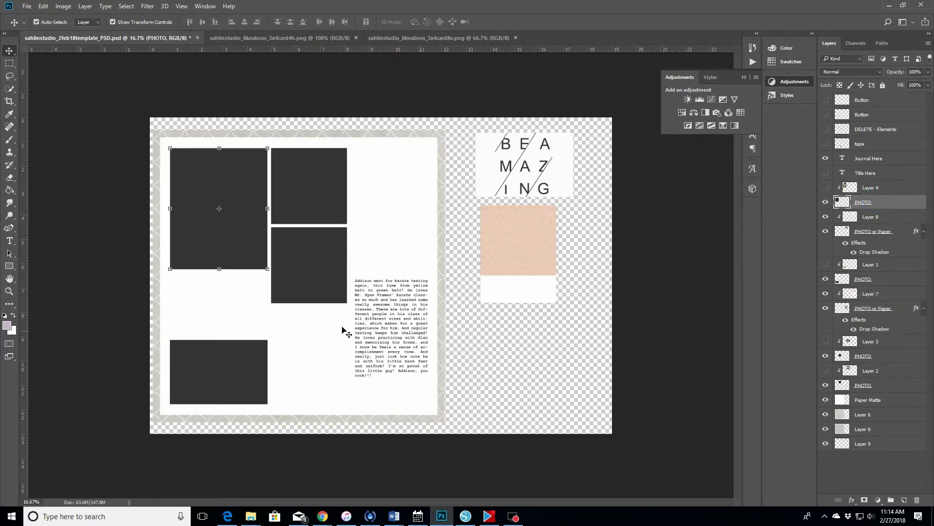
{"action": "left_click", "coordinate": [9, 266]}
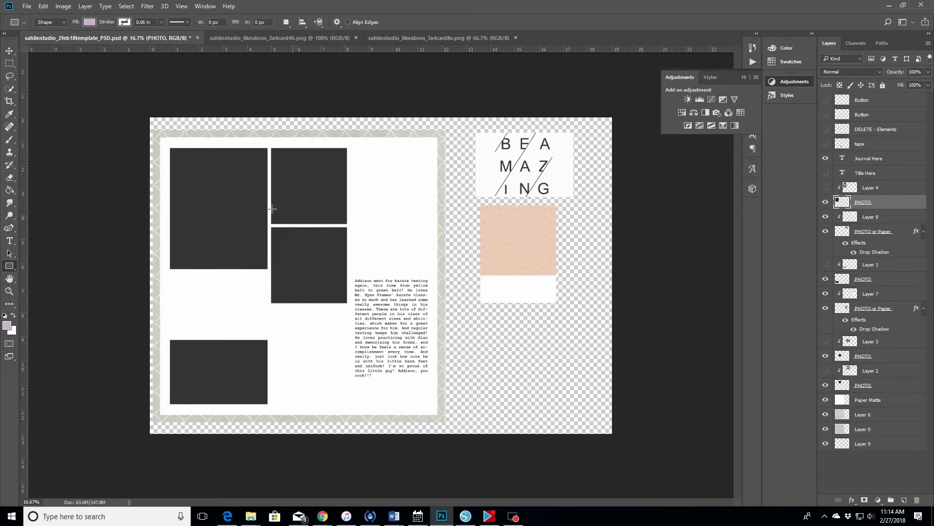
{"action": "left_click", "coordinate": [90, 21]}
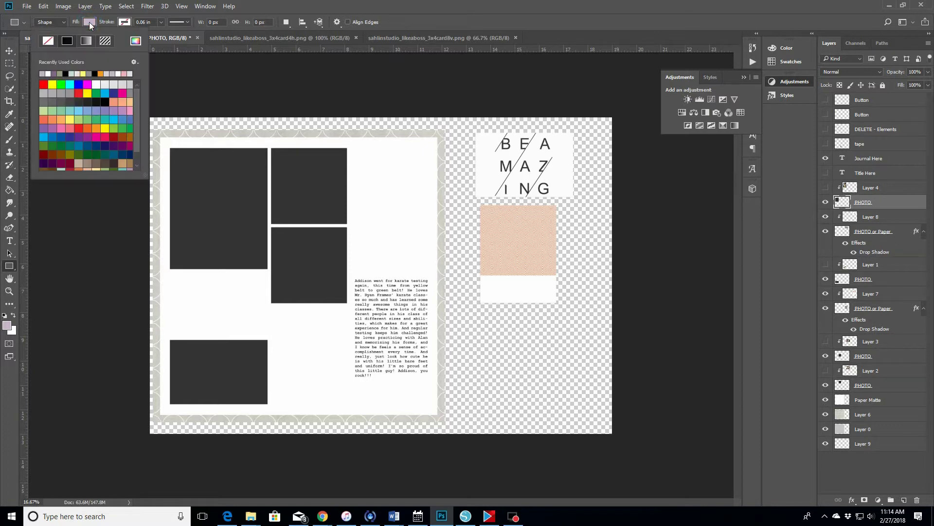
{"action": "left_click", "coordinate": [103, 85]}
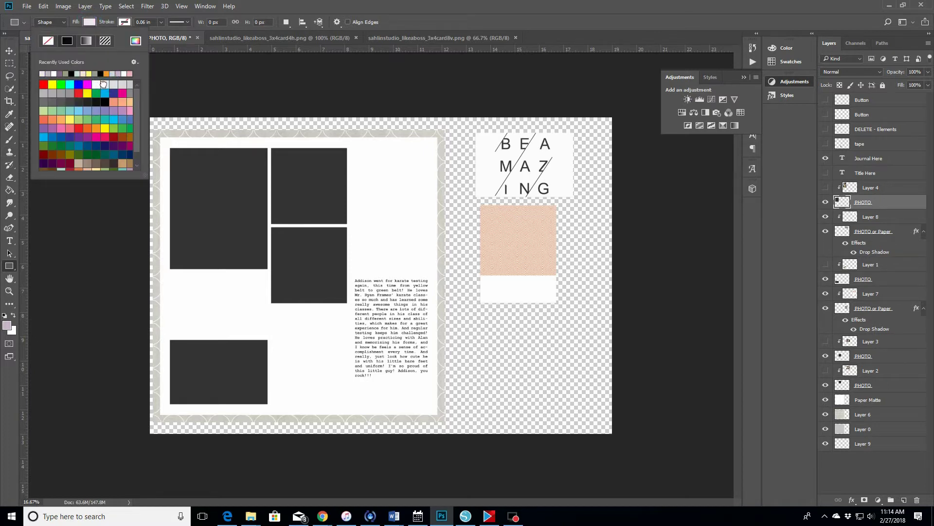
{"action": "left_click", "coordinate": [105, 84]}
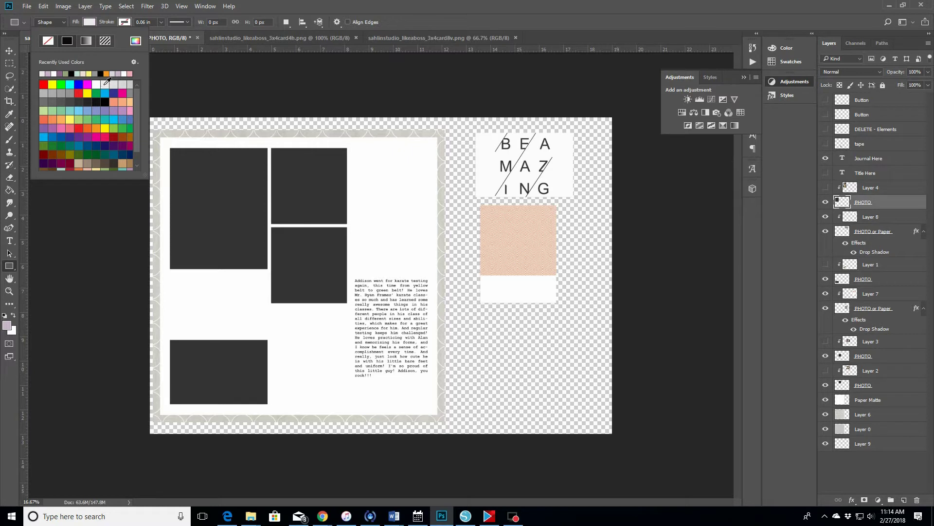
{"action": "left_click", "coordinate": [10, 189]}
{"action": "left_click", "coordinate": [204, 200]}
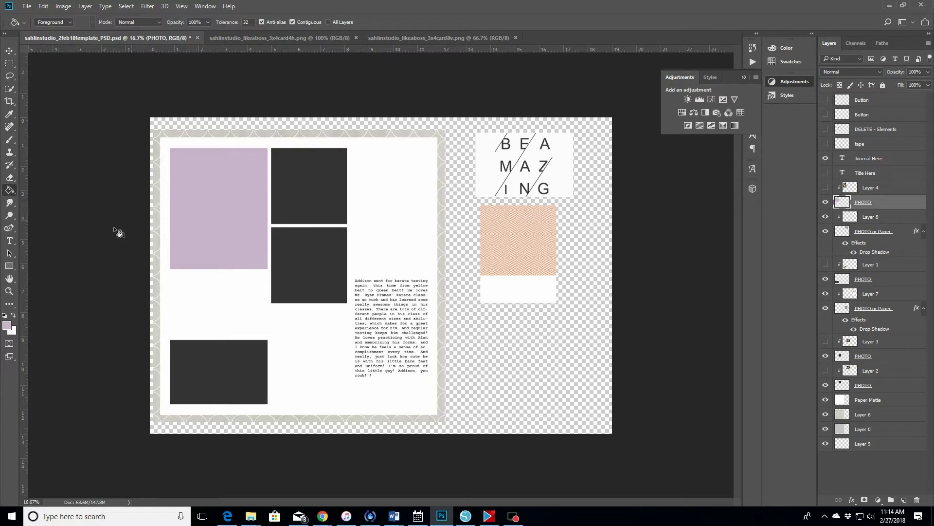
- Set the foreground to light grey, fill the top-left box, and undo a fill that flooded the page
{"action": "left_click", "coordinate": [7, 325]}
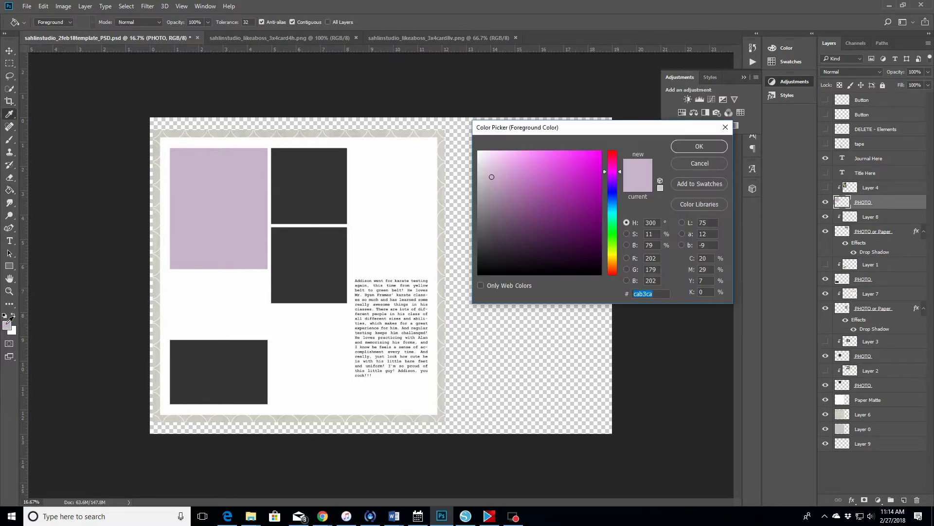
{"action": "left_click_drag", "start_coordinate": [492, 177], "coordinate": [477, 162]}
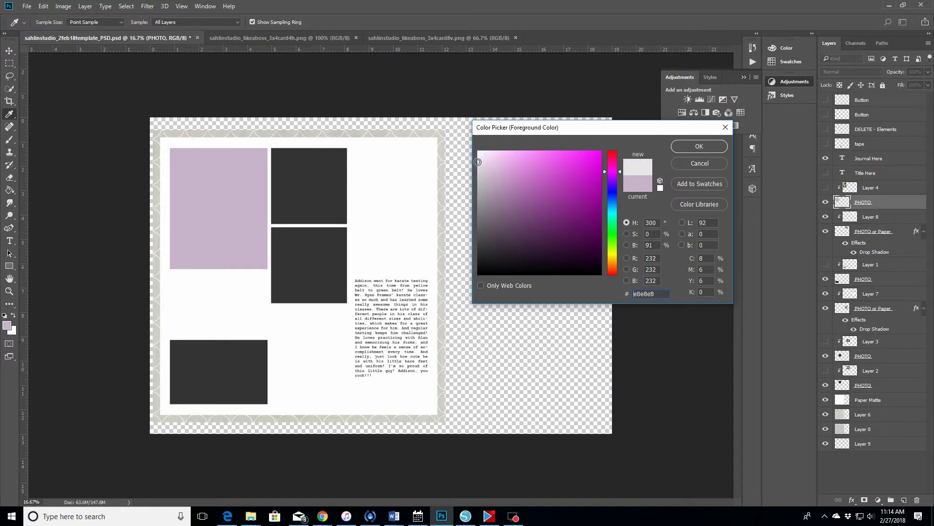
{"action": "left_click", "coordinate": [679, 145]}
{"action": "key", "text": "g"}
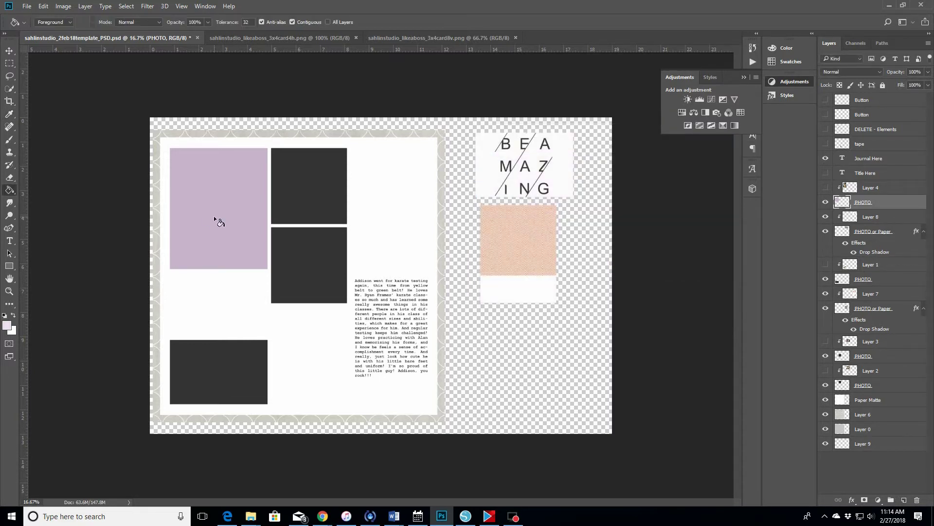
{"action": "left_click", "coordinate": [216, 220]}
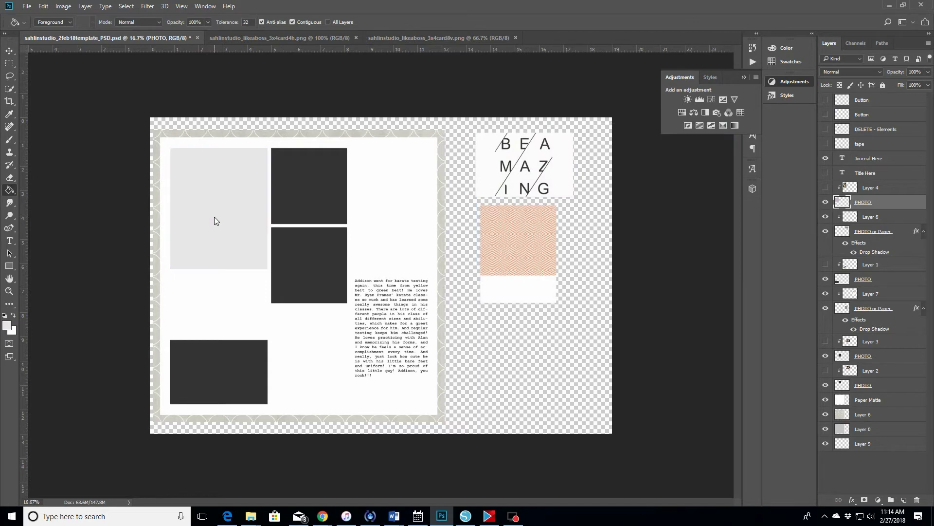
{"action": "left_click", "coordinate": [296, 195]}
{"action": "left_click", "coordinate": [47, 10]}
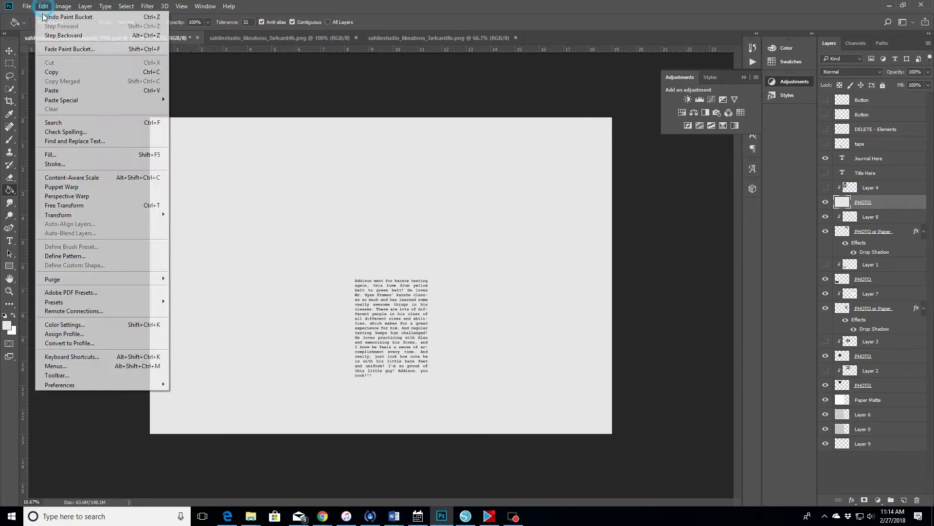
{"action": "left_click", "coordinate": [56, 39]}
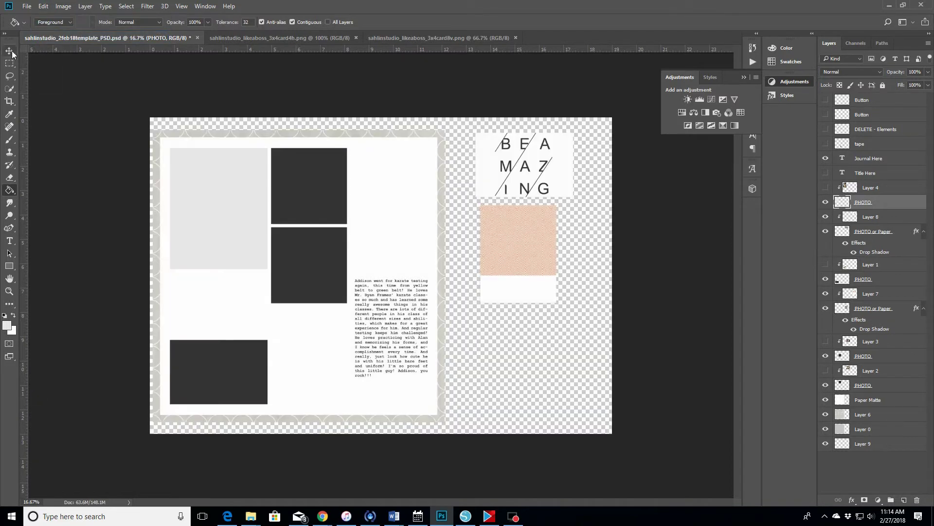
- Select and bucket-fill the top-middle and middle placeholders with light grey
{"action": "left_click", "coordinate": [9, 51]}
{"action": "left_click", "coordinate": [310, 188]}
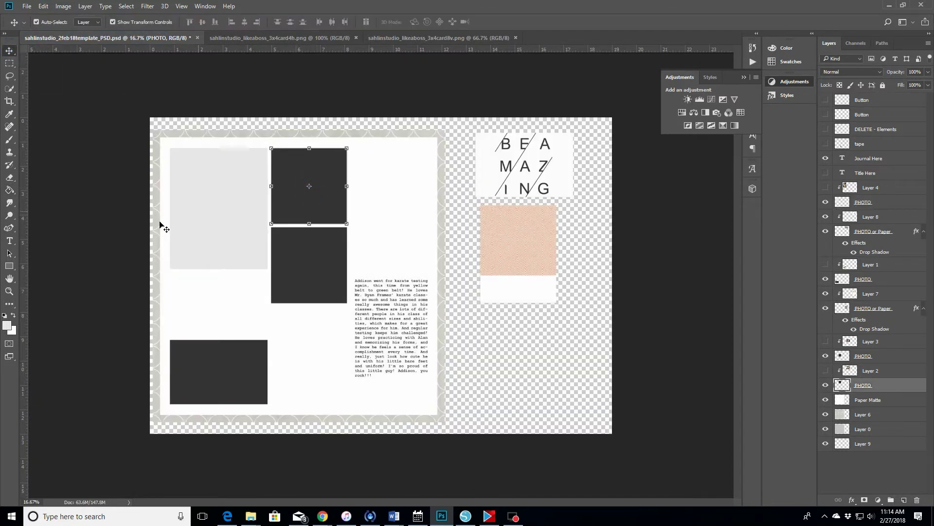
{"action": "left_click", "coordinate": [9, 190]}
{"action": "left_click", "coordinate": [325, 171]}
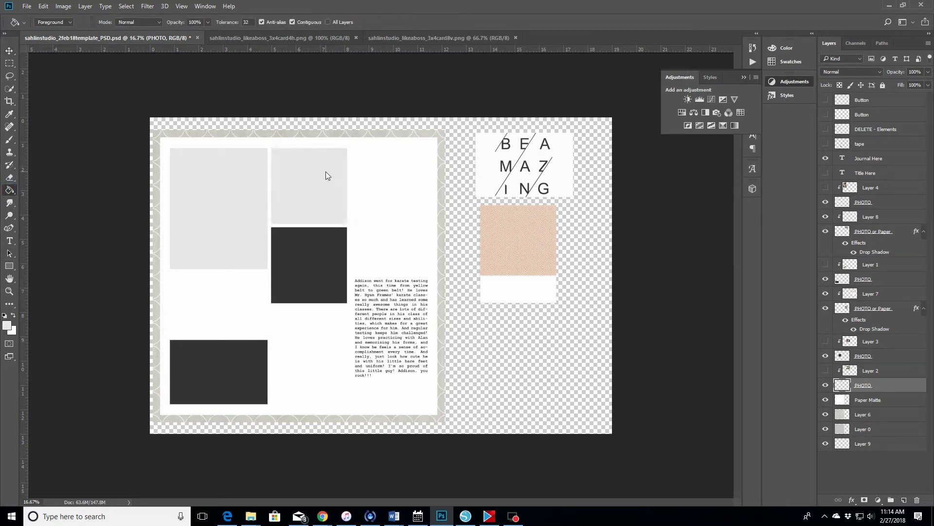
{"action": "left_click", "coordinate": [9, 51]}
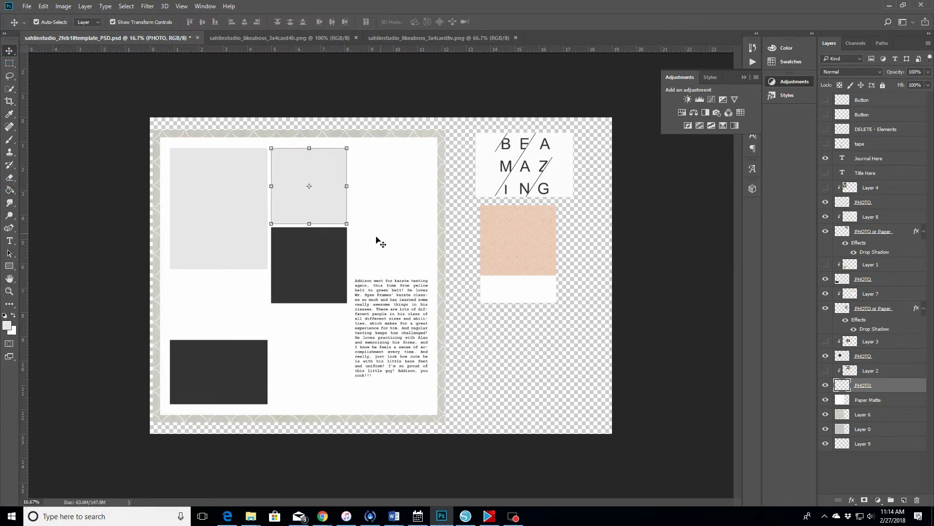
{"action": "left_click", "coordinate": [323, 262]}
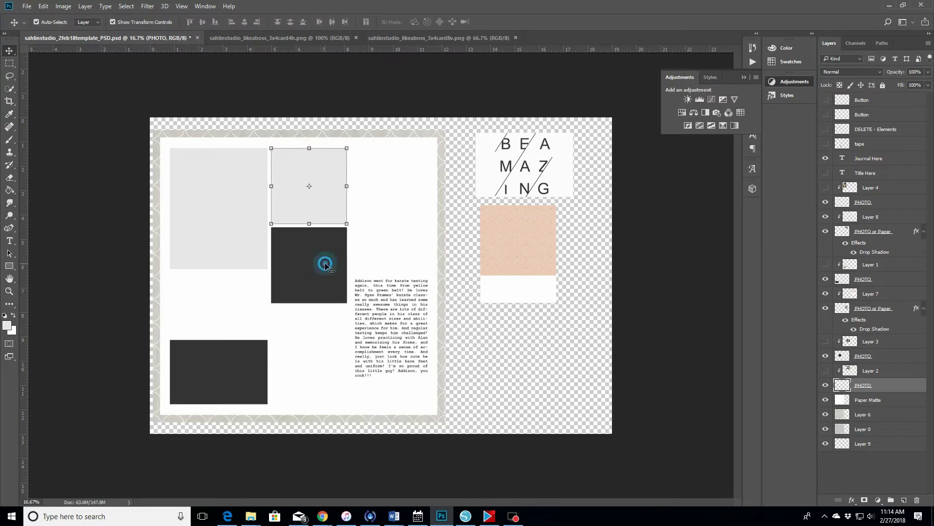
{"action": "left_click", "coordinate": [10, 190]}
{"action": "left_click", "coordinate": [286, 277]}
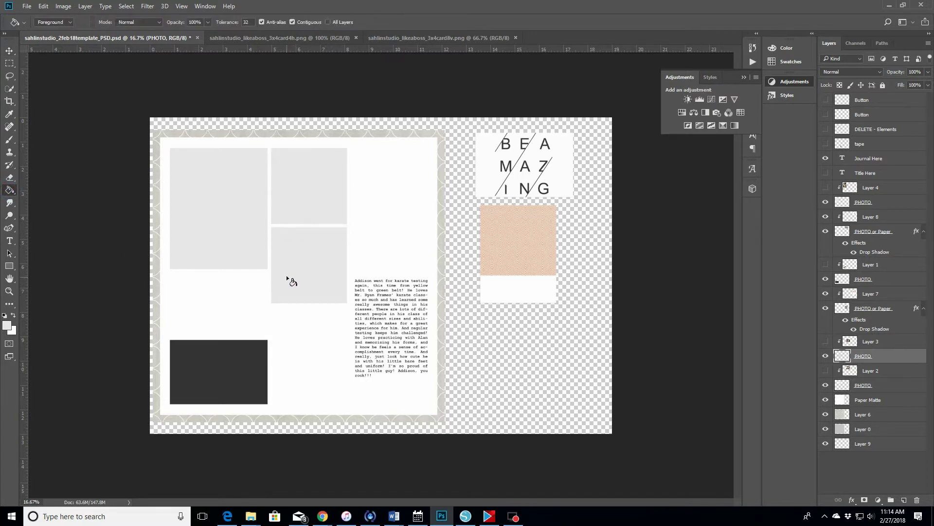
- Fill the bottom-left placeholder with light grey and bring up the Open dialog
{"action": "left_click", "coordinate": [10, 51]}
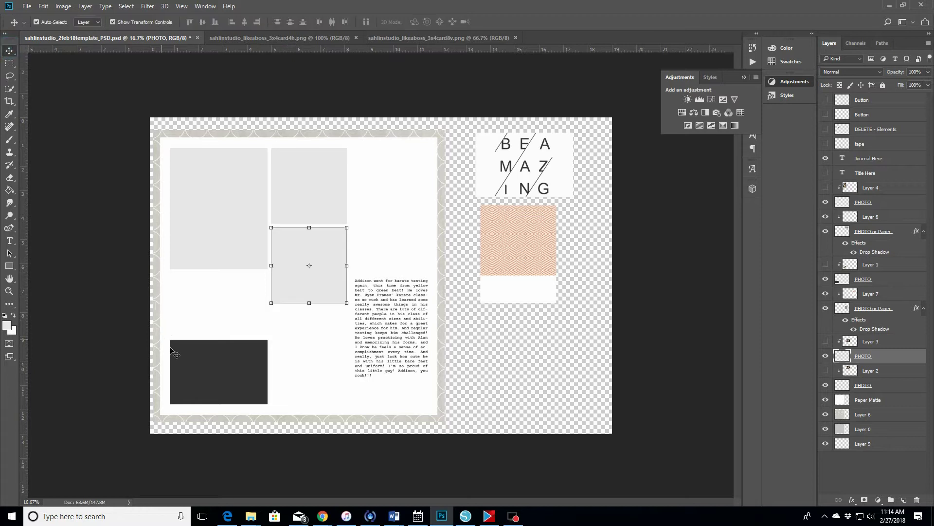
{"action": "left_click", "coordinate": [188, 380]}
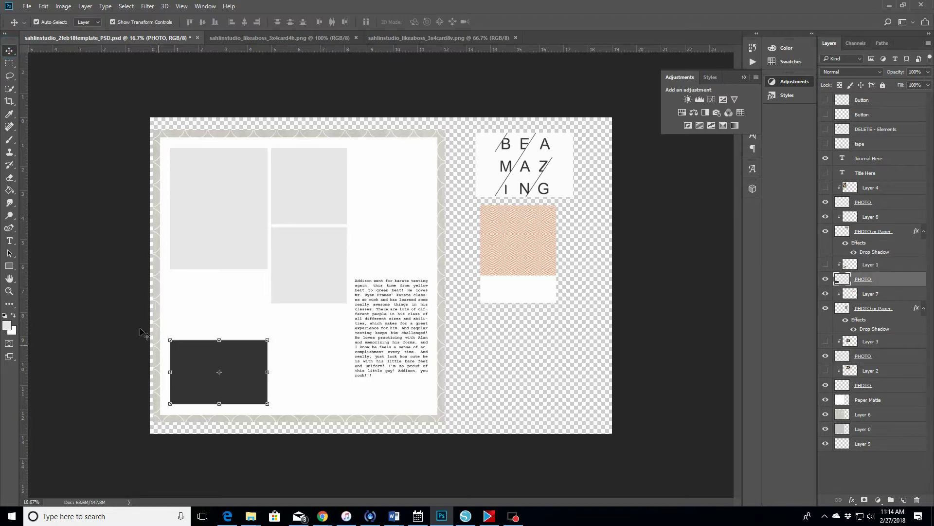
{"action": "left_click", "coordinate": [10, 190]}
{"action": "left_click", "coordinate": [182, 378]}
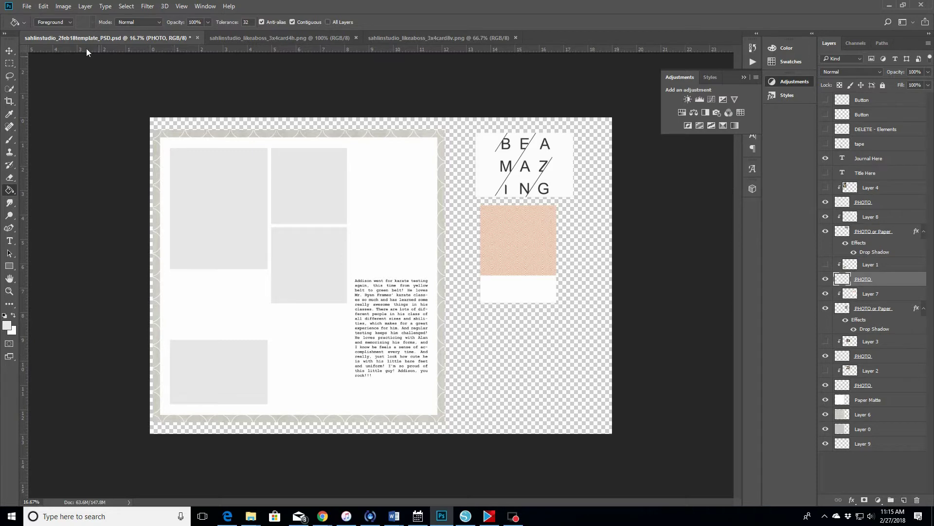
{"action": "left_click", "coordinate": [26, 9]}
{"action": "left_click", "coordinate": [188, 119]}
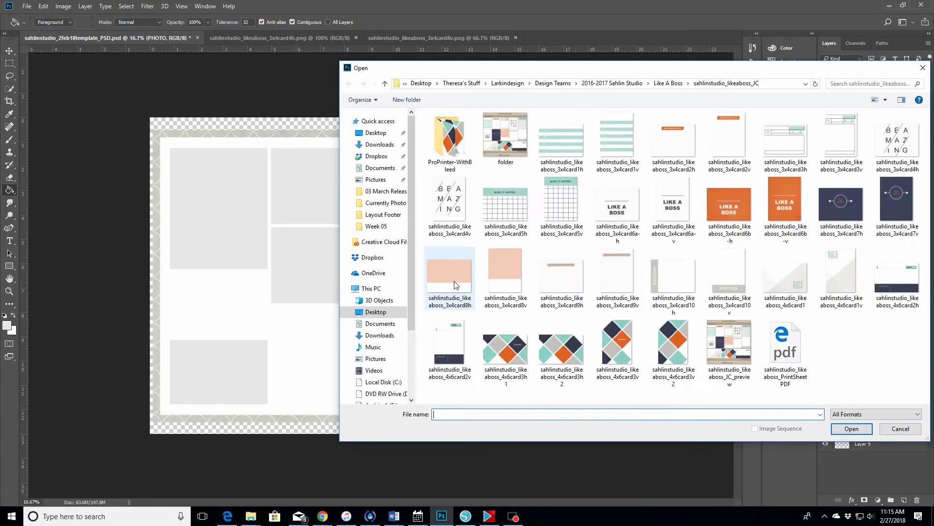
- Go up to the Like A Boss folder, open sahlinstudio_likeaboss, and scroll through its thumbnails
{"action": "left_click", "coordinate": [668, 83]}
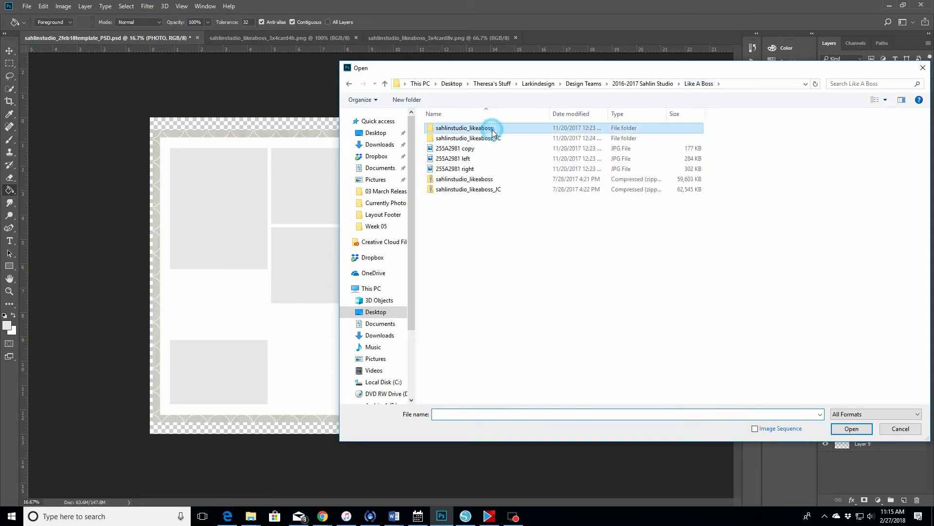
{"action": "double_click", "coordinate": [492, 128]}
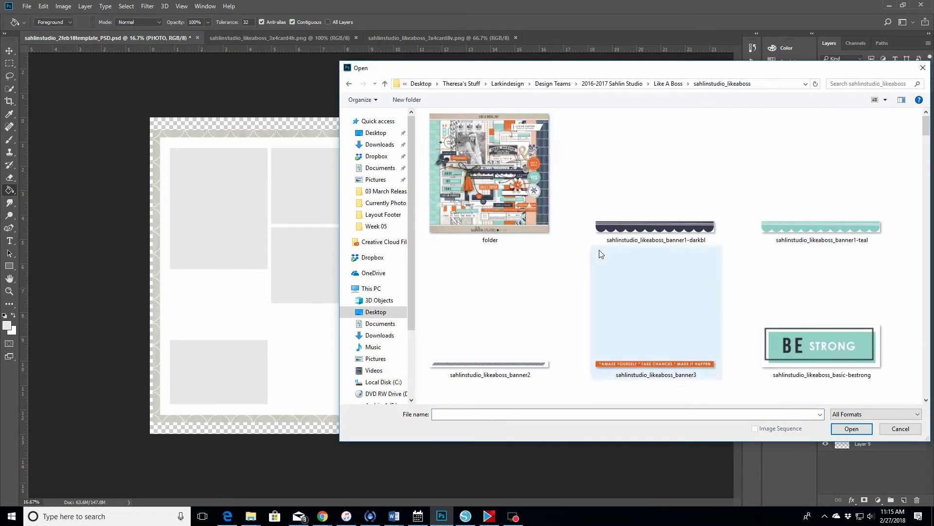
{"action": "scroll", "coordinate": [600, 253], "scroll_direction": "down", "scroll_amount": 2}
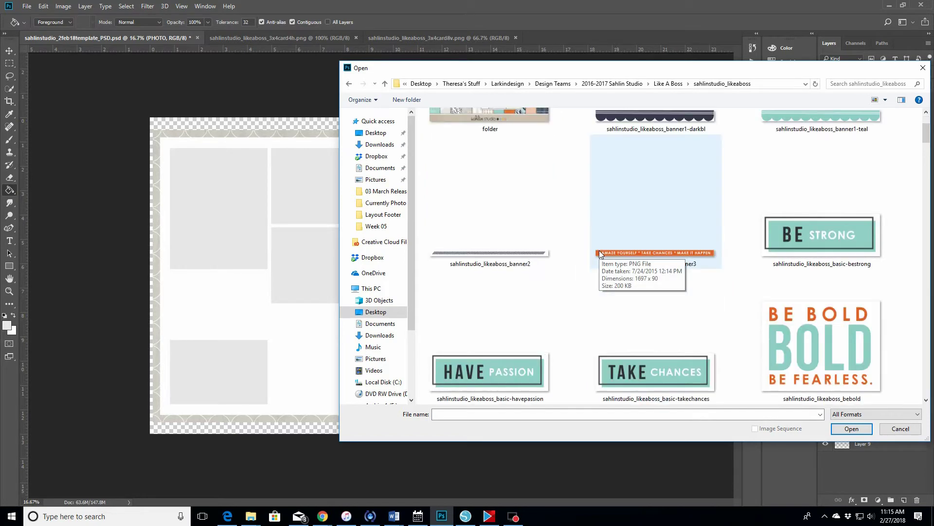
{"action": "scroll", "coordinate": [600, 252], "scroll_direction": "down", "scroll_amount": 2}
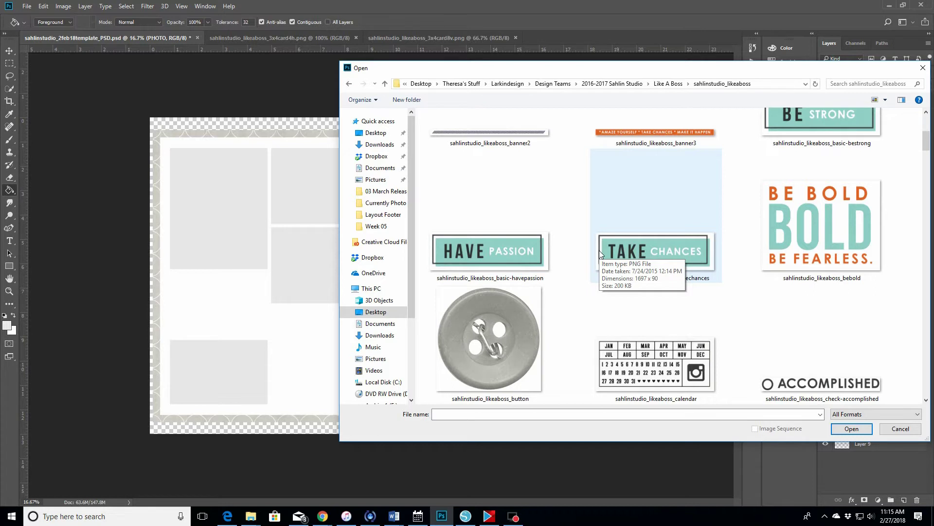
{"action": "scroll", "coordinate": [600, 253], "scroll_direction": "down", "scroll_amount": 4}
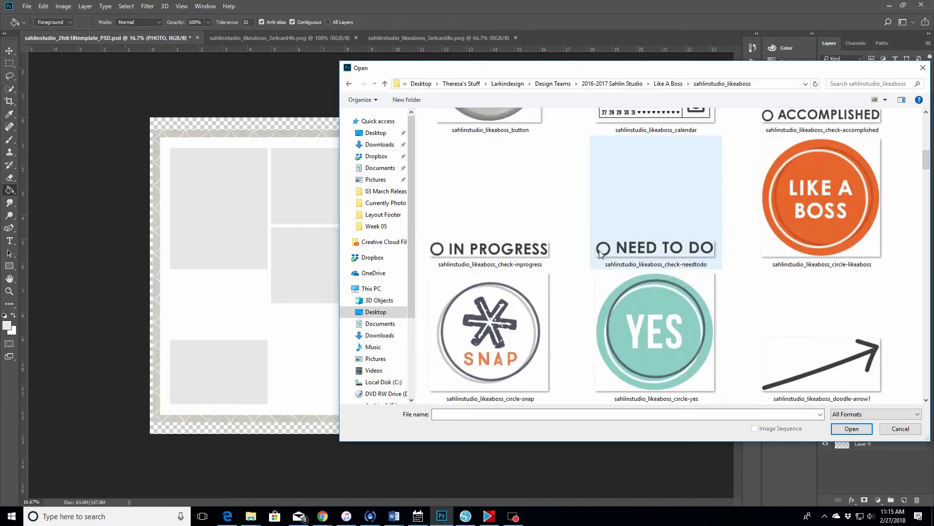
- Select the check-accomplished and circle-likeaboss embellishment files in the Open dialog
{"action": "left_click", "coordinate": [791, 127]}
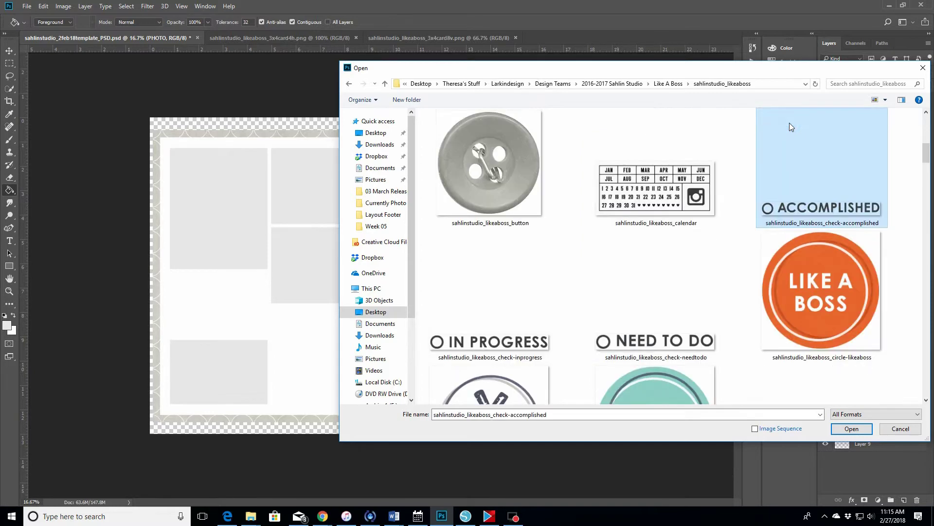
{"action": "left_click", "coordinate": [926, 402]}
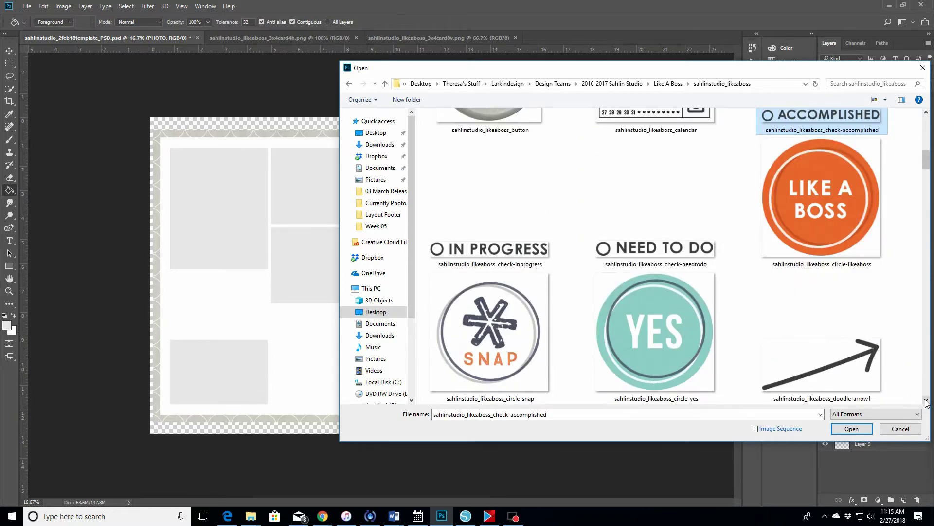
{"action": "left_click", "coordinate": [873, 246], "text": "ctrl"}
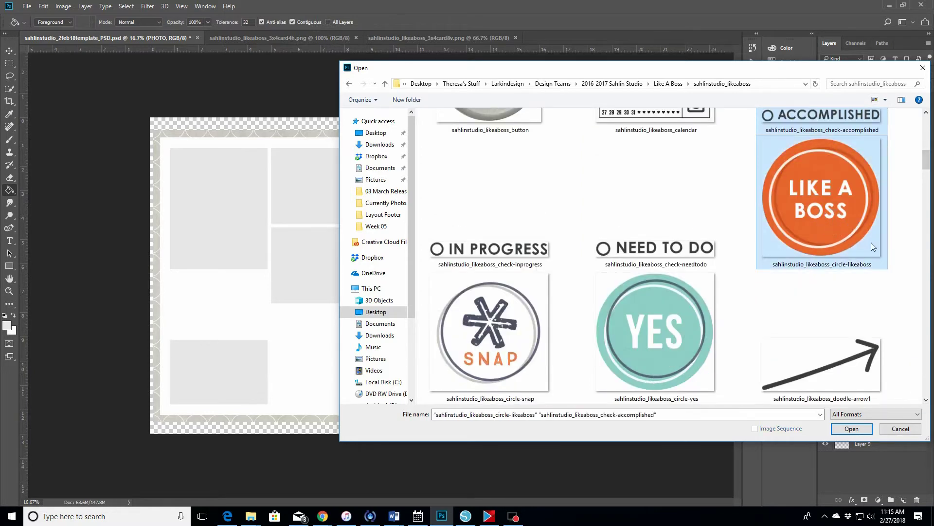
{"action": "left_click", "coordinate": [926, 400]}
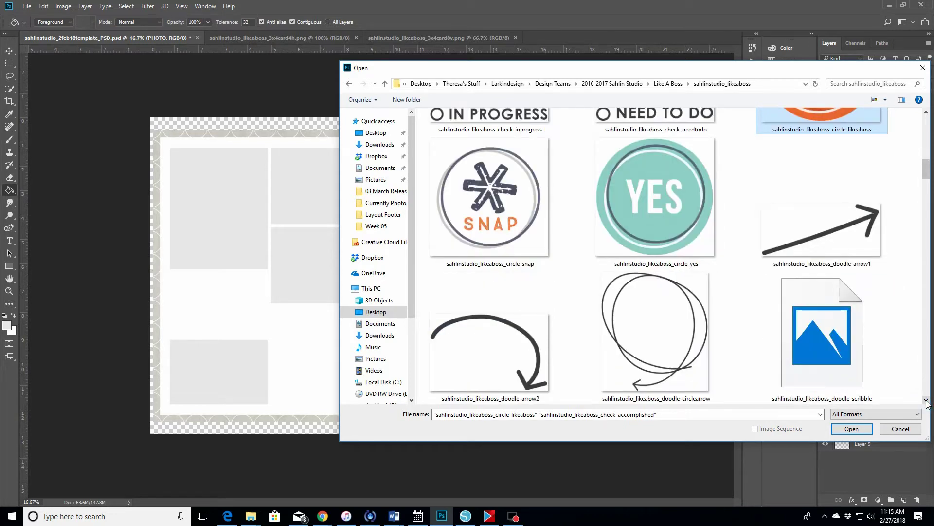
{"action": "left_click", "coordinate": [926, 400]}
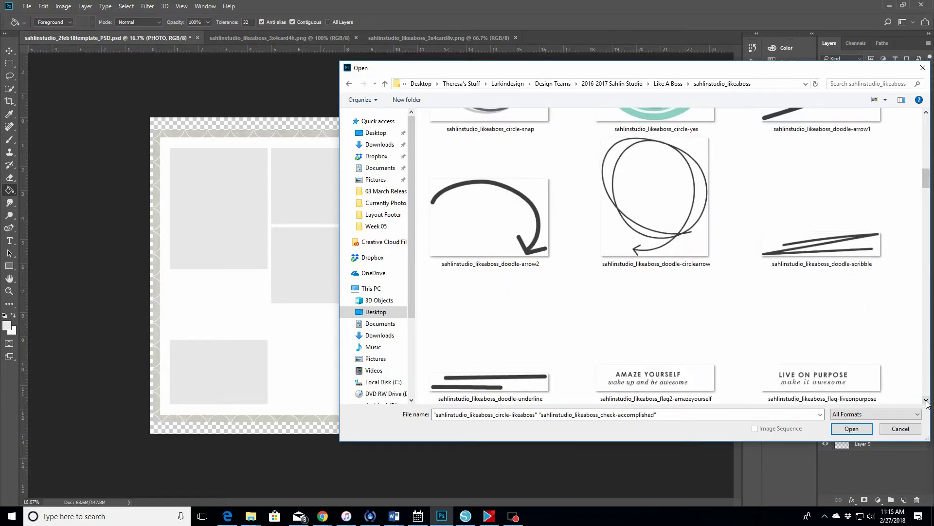
{"action": "left_click", "coordinate": [926, 400]}
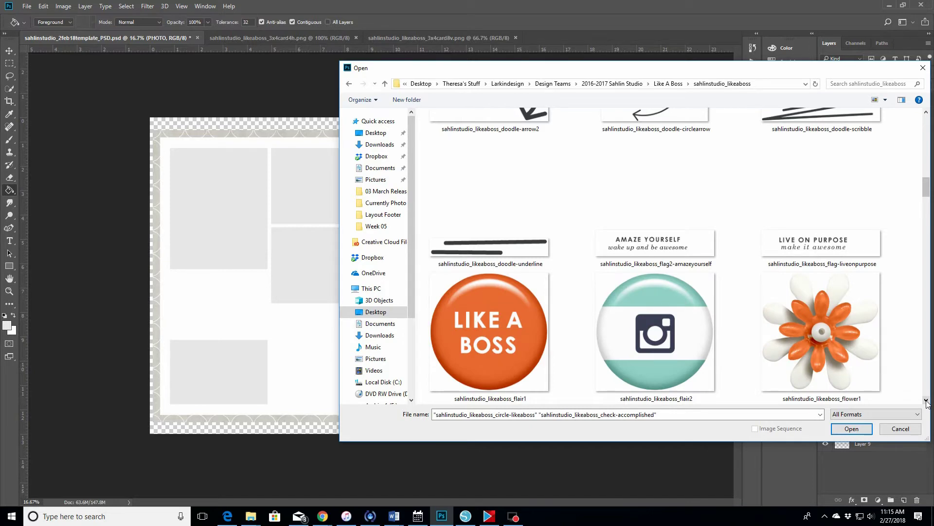
{"action": "left_click", "coordinate": [926, 400]}
{"action": "left_click", "coordinate": [926, 400]}
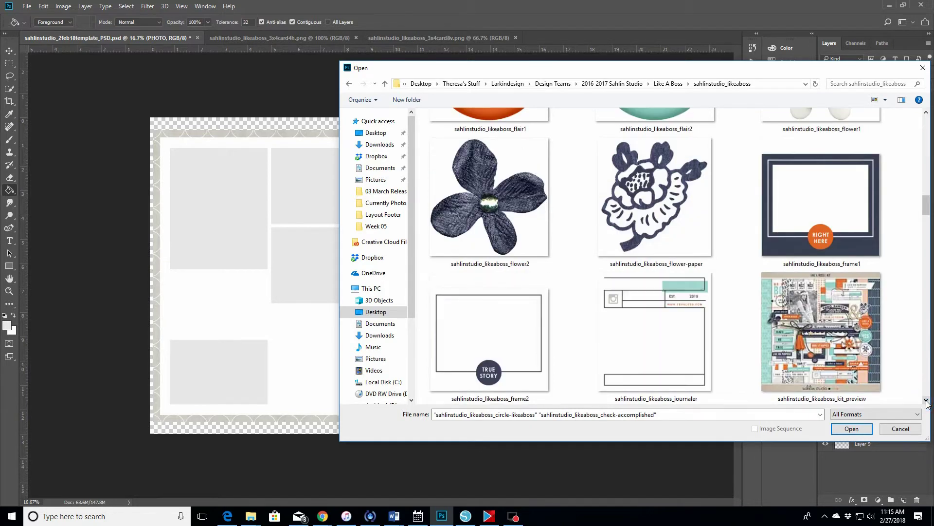
{"action": "left_click", "coordinate": [926, 400]}
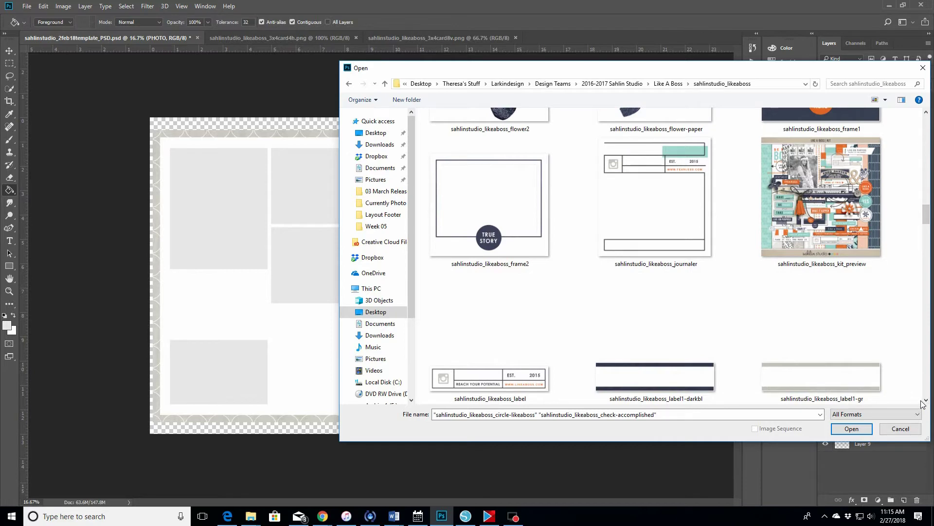
{"action": "left_click", "coordinate": [927, 400]}
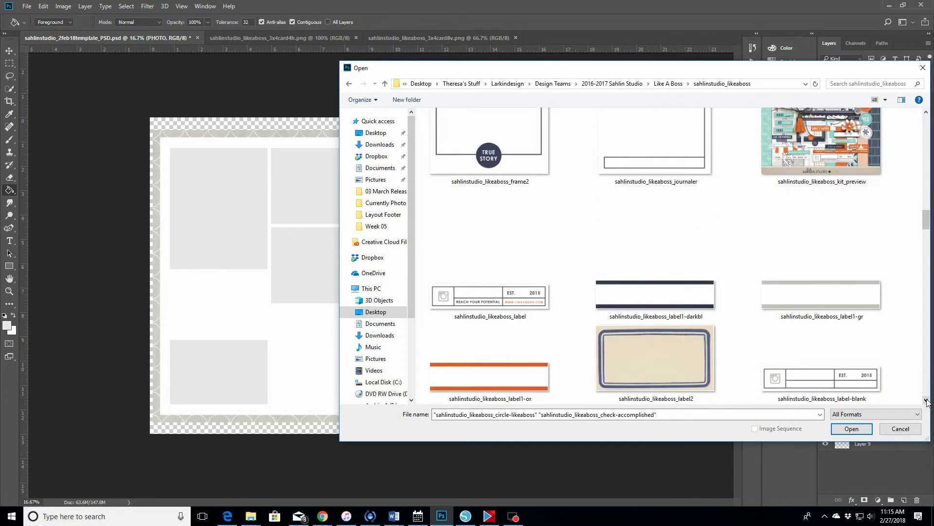
{"action": "left_click", "coordinate": [926, 400]}
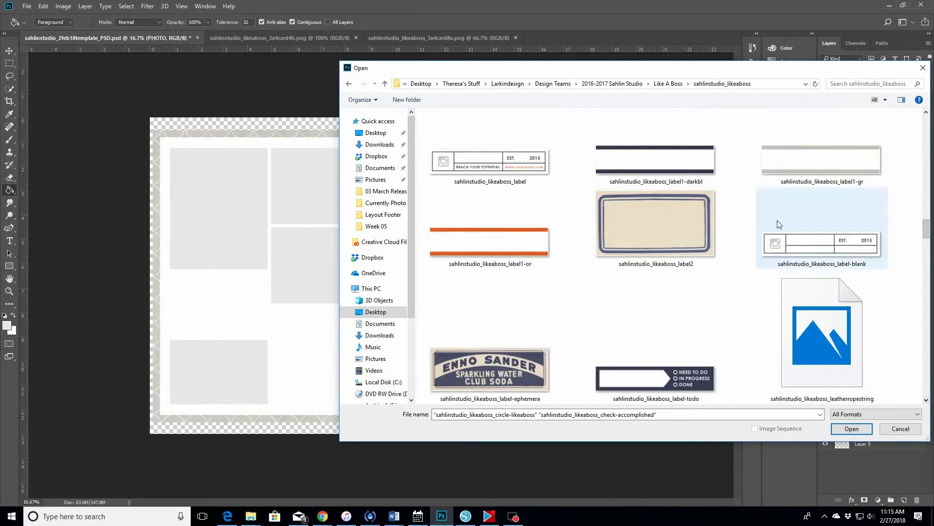
- Add the label1-darkbl and label1-or label files to the selection
{"action": "left_click", "coordinate": [709, 168], "text": "ctrl"}
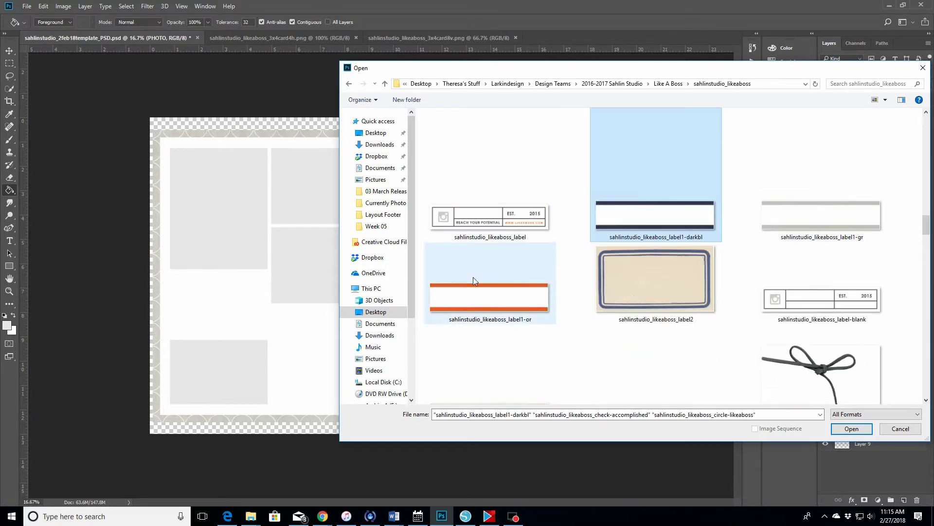
{"action": "left_click", "coordinate": [472, 316], "text": "ctrl"}
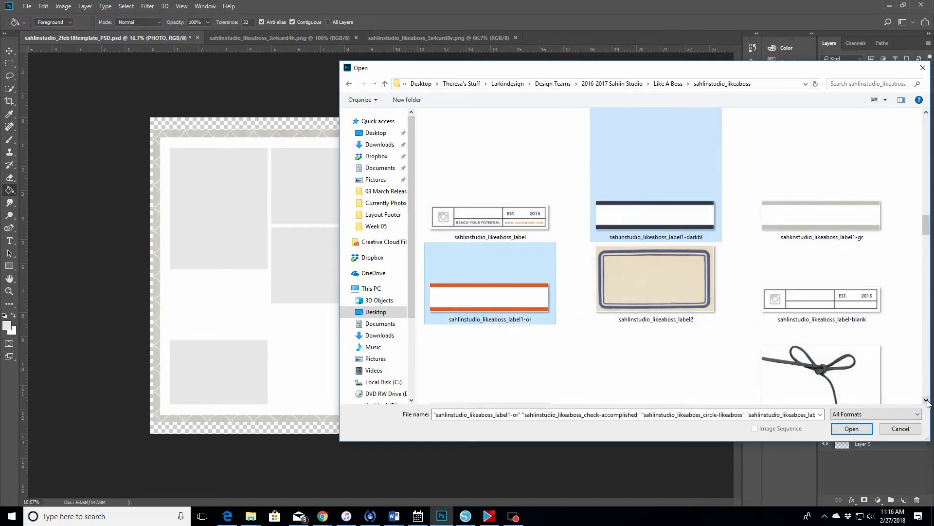
{"action": "left_click", "coordinate": [927, 400]}
{"action": "left_click", "coordinate": [926, 400]}
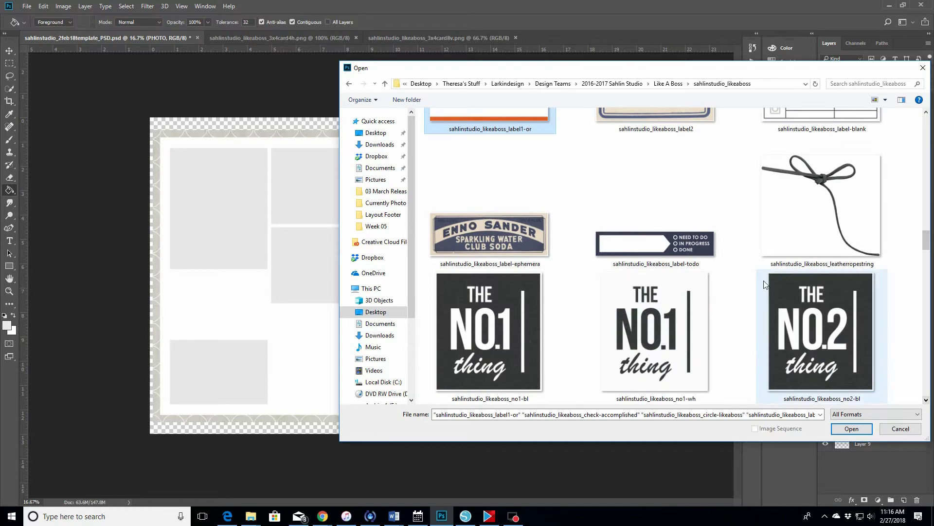
- Add label-todo and ws-lookatthis-left to the selection and open all chosen embellishments
{"action": "left_click", "coordinate": [662, 249], "text": "ctrl"}
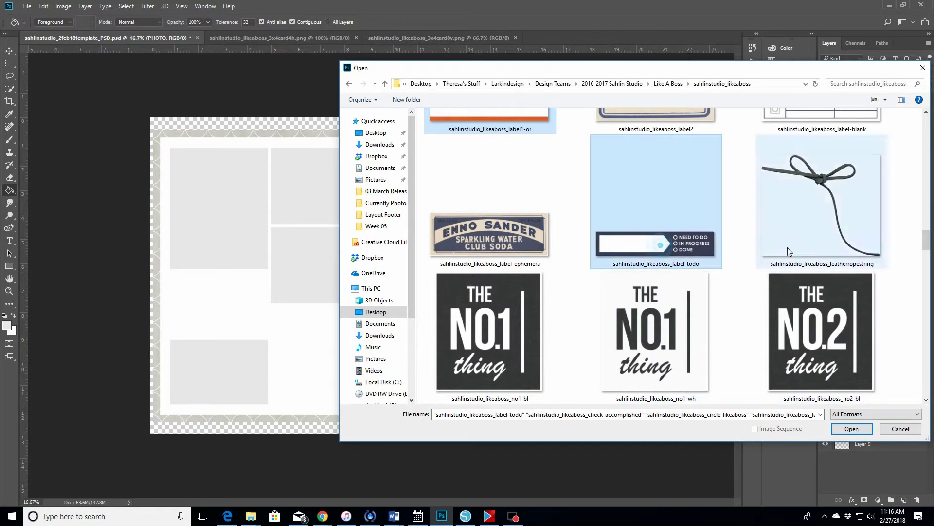
{"action": "left_click", "coordinate": [927, 401]}
{"action": "left_click", "coordinate": [926, 400]}
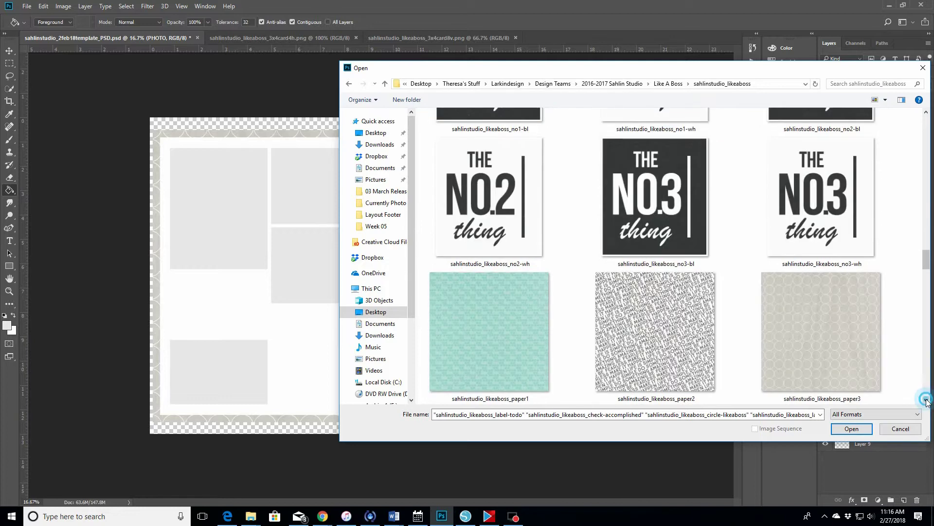
{"action": "left_click", "coordinate": [926, 401]}
{"action": "left_click", "coordinate": [926, 400]}
{"action": "left_click", "coordinate": [926, 400]}
{"action": "left_click", "coordinate": [926, 400]}
{"action": "left_click", "coordinate": [927, 400]}
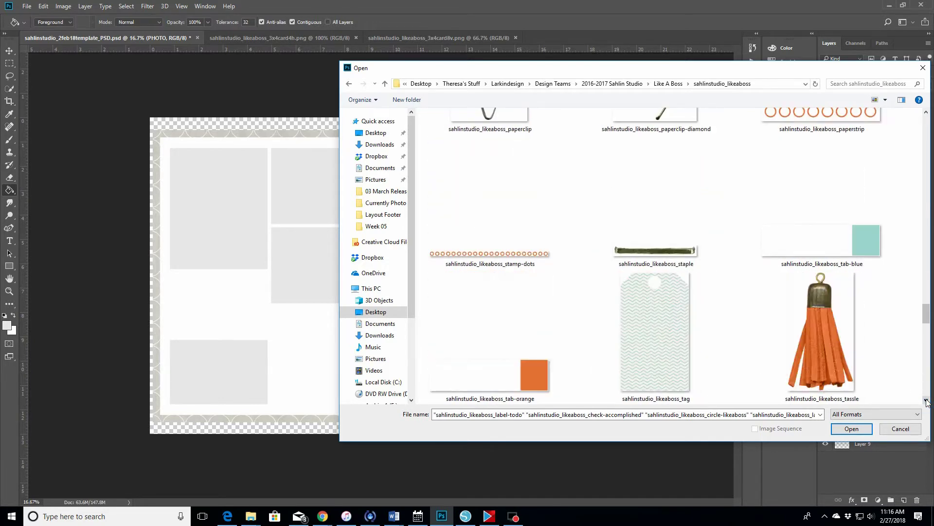
{"action": "left_click", "coordinate": [926, 400]}
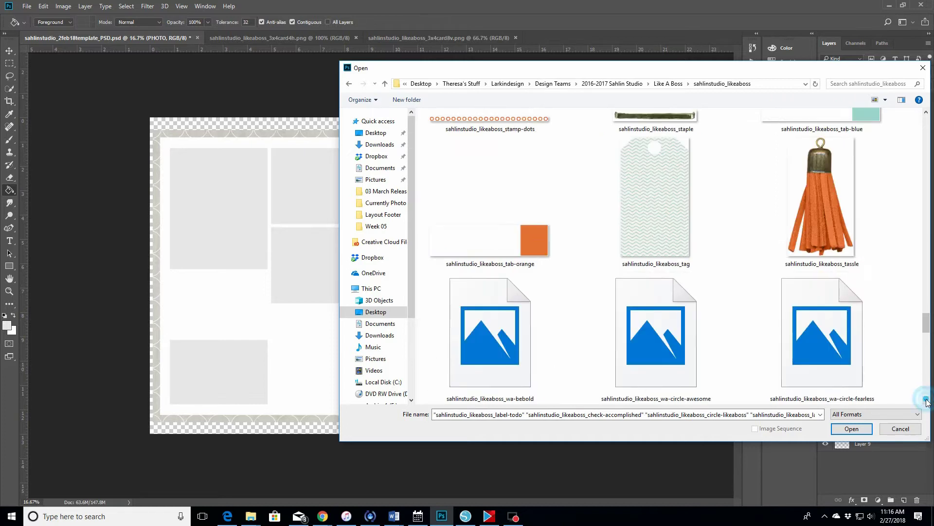
{"action": "left_click", "coordinate": [927, 400]}
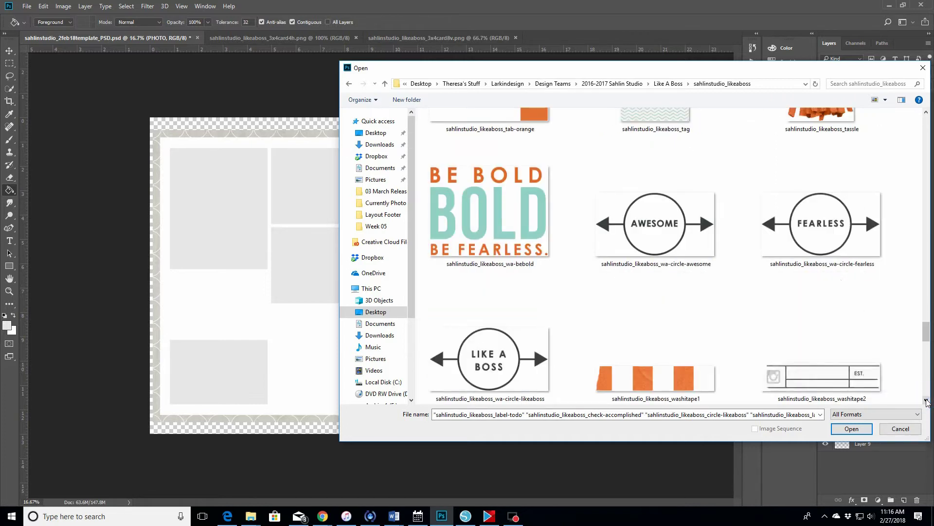
{"action": "left_click", "coordinate": [926, 400]}
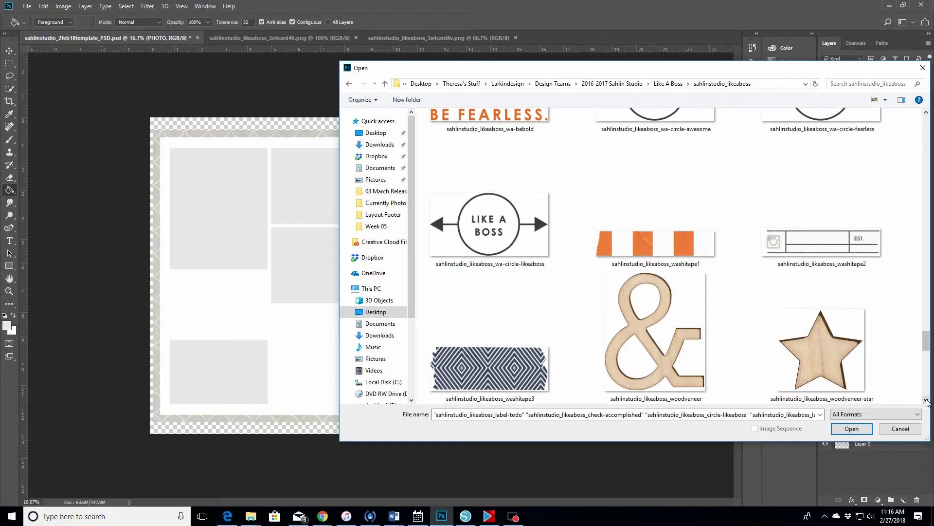
{"action": "left_click", "coordinate": [927, 400]}
{"action": "left_click", "coordinate": [927, 400]}
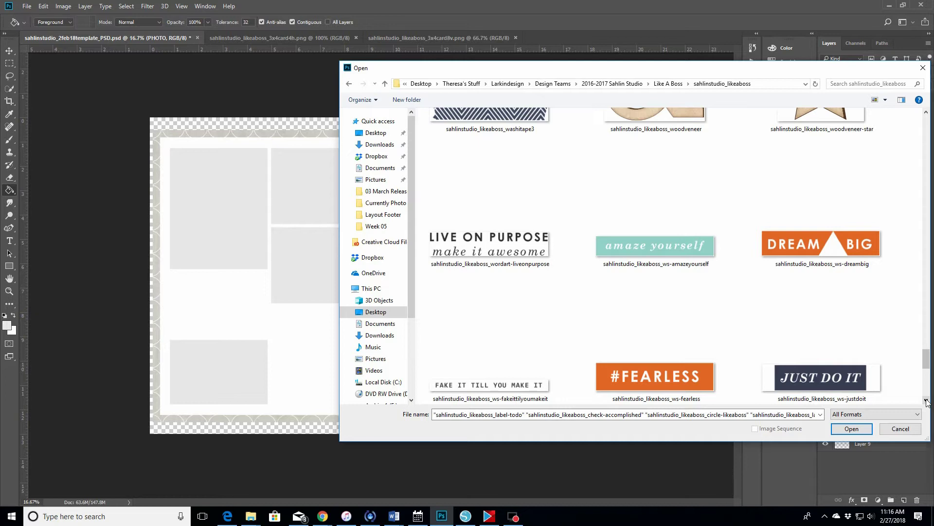
{"action": "left_click", "coordinate": [927, 400]}
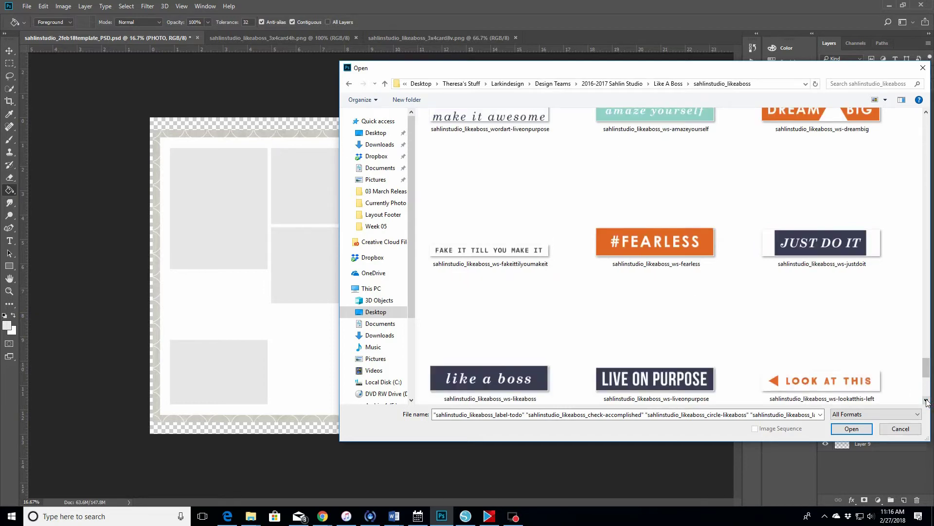
{"action": "left_click", "coordinate": [927, 400]}
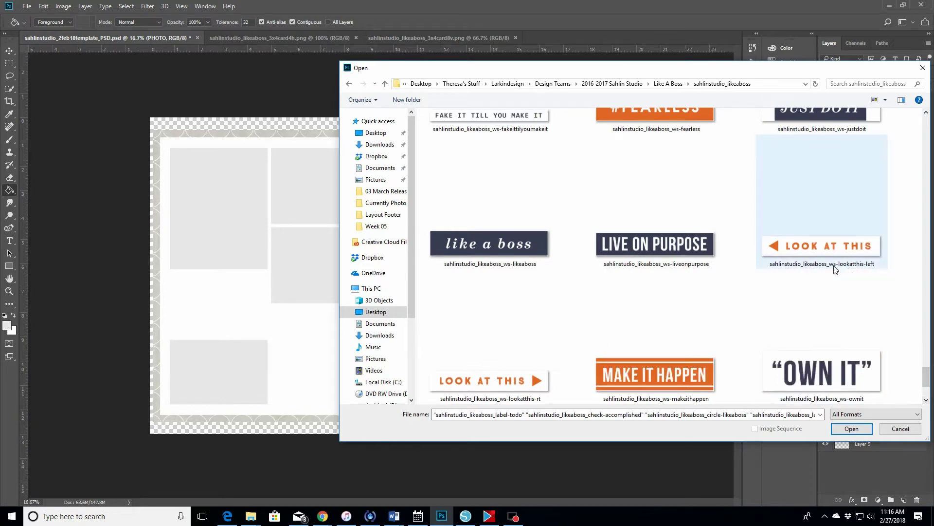
{"action": "left_click", "coordinate": [818, 256], "text": "ctrl"}
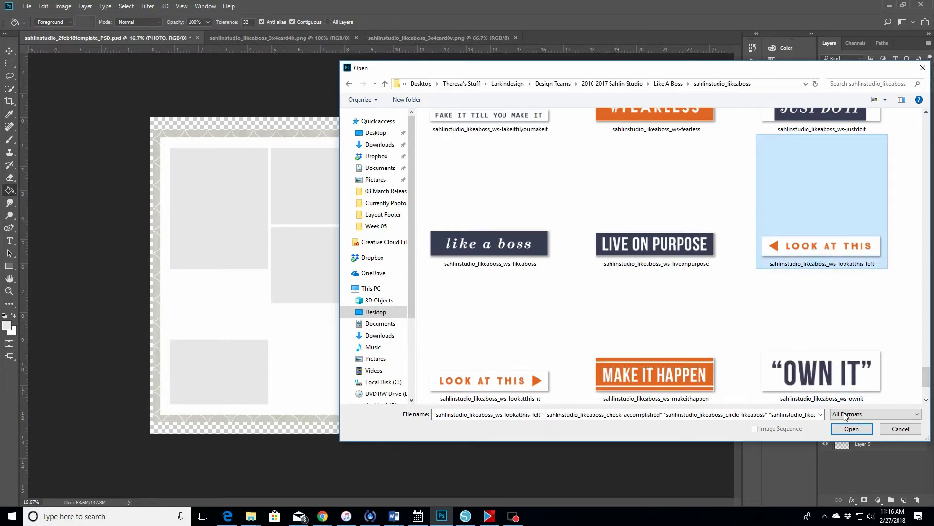
{"action": "left_click", "coordinate": [849, 428]}
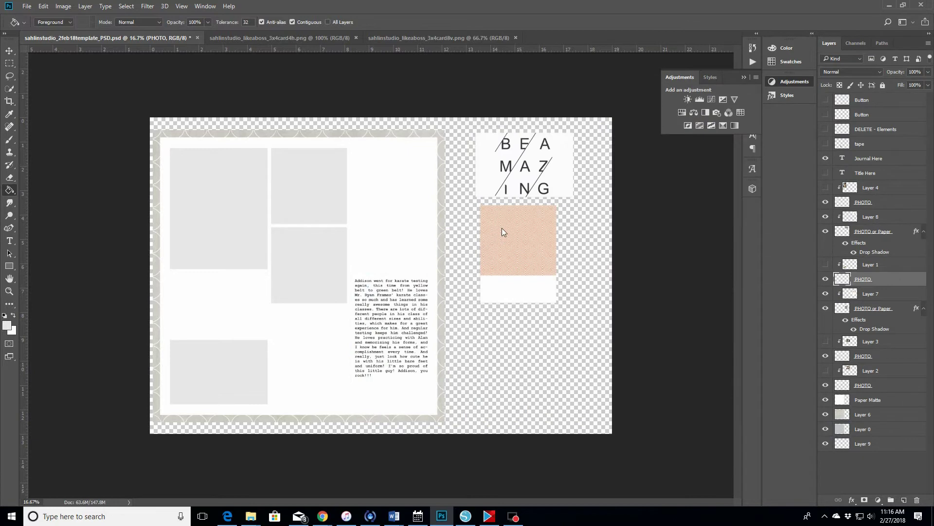
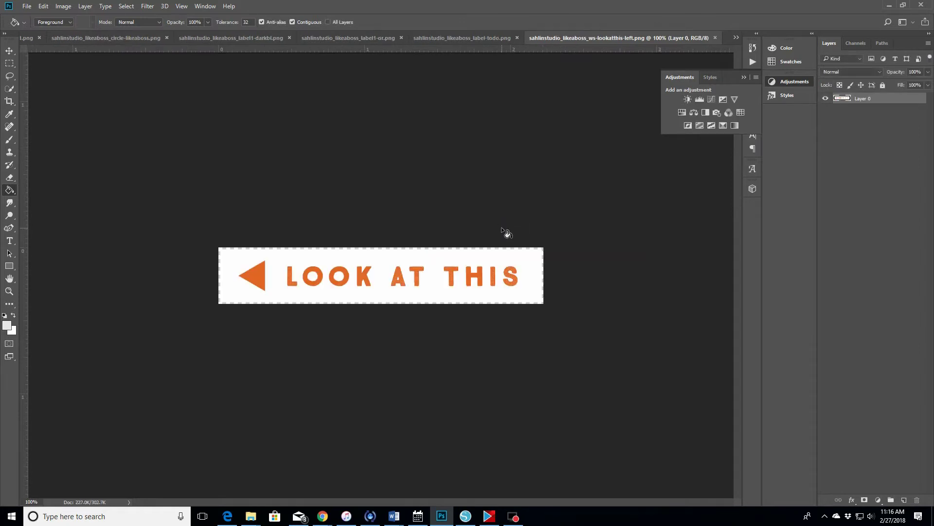
- Bring the sahlinstudio_2feb18template_PSD.psd template to the front with the Move tool active
{"action": "left_click", "coordinate": [205, 6]}
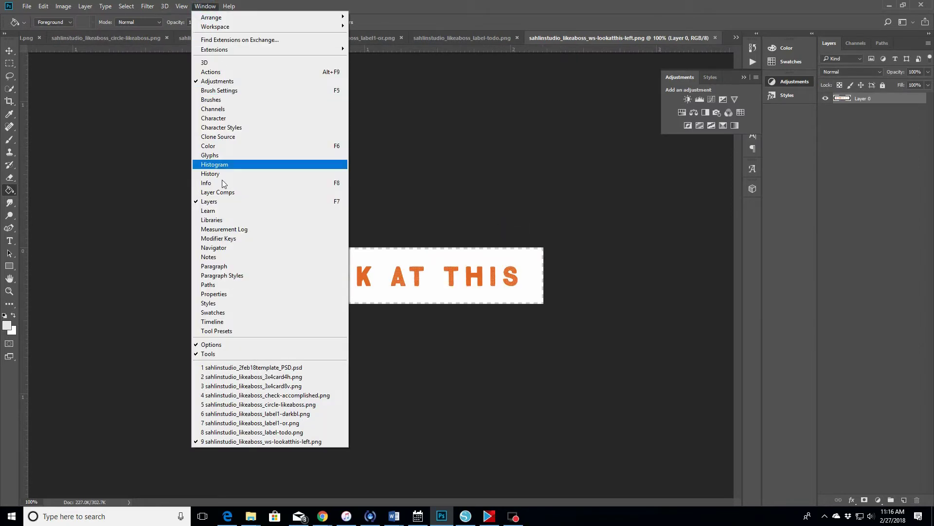
{"action": "left_click", "coordinate": [225, 370]}
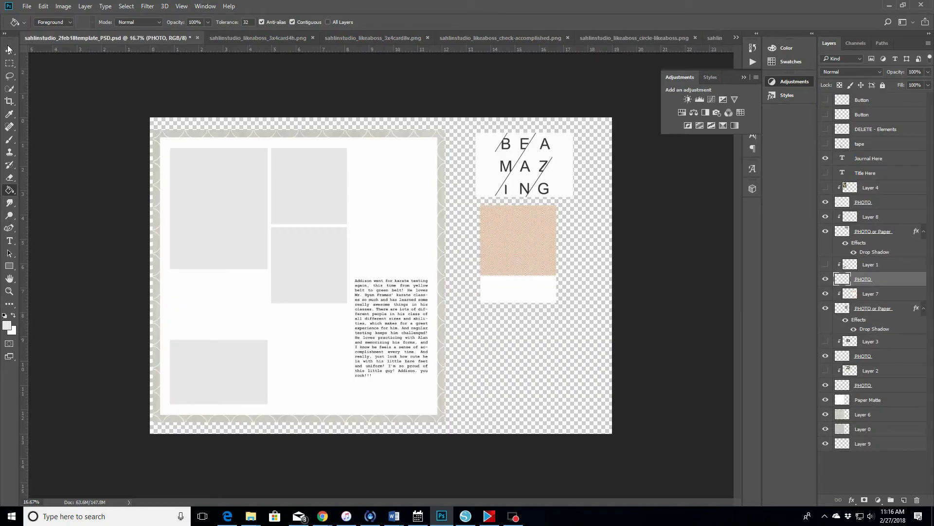
{"action": "left_click", "coordinate": [8, 51]}
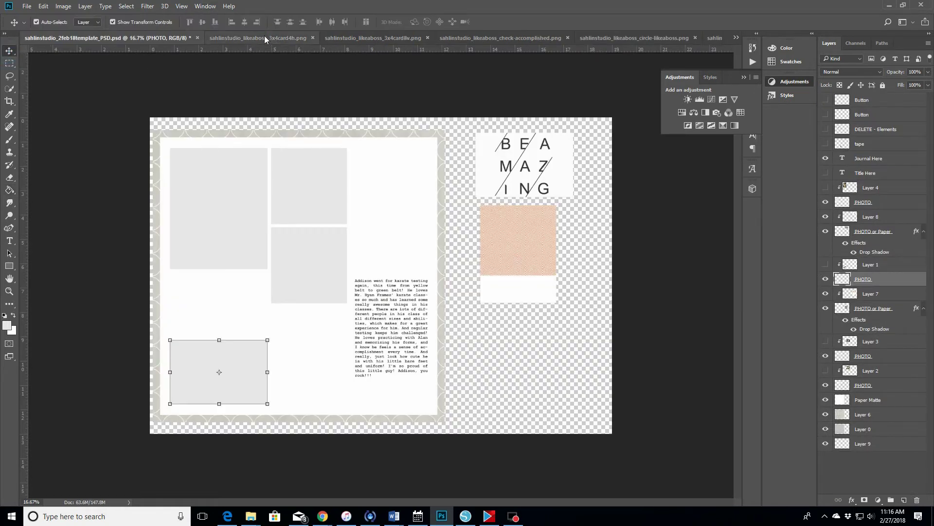
- Close the unused 3x4card4h and 3x4card8v images and switch to the check-accomplished label
{"action": "left_click", "coordinate": [312, 38]}
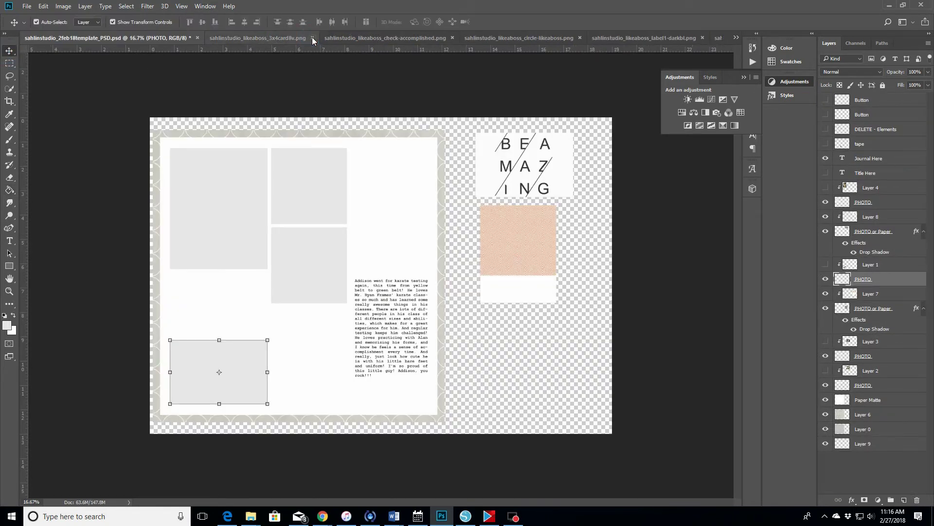
{"action": "left_click", "coordinate": [312, 37]}
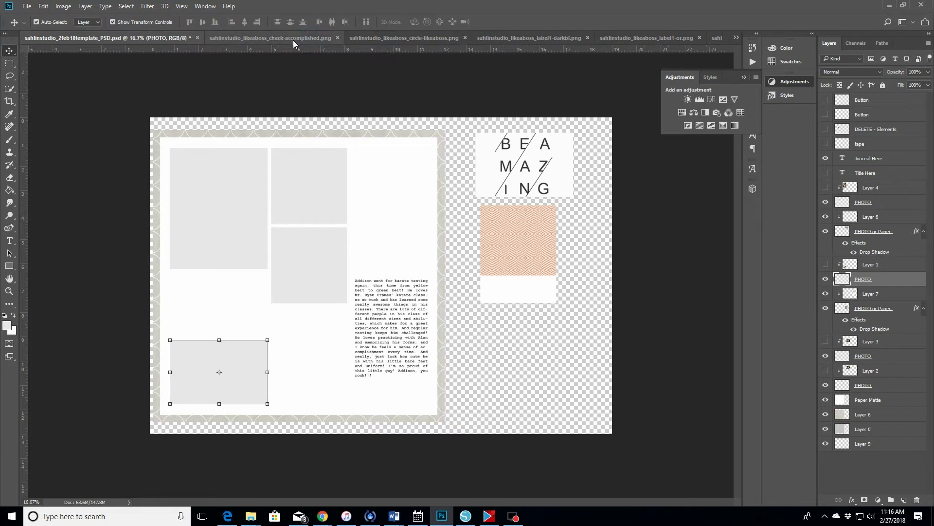
{"action": "left_click", "coordinate": [293, 40]}
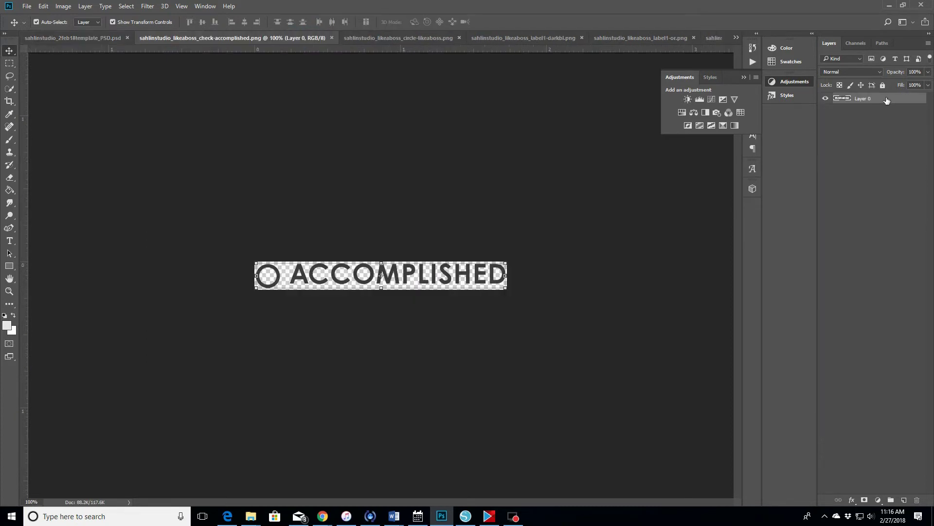
- Copy the ACCOMPLISHED label into the template, move it to the top of the layer stack, then close its source
{"action": "left_click_drag", "start_coordinate": [886, 100], "coordinate": [539, 334]}
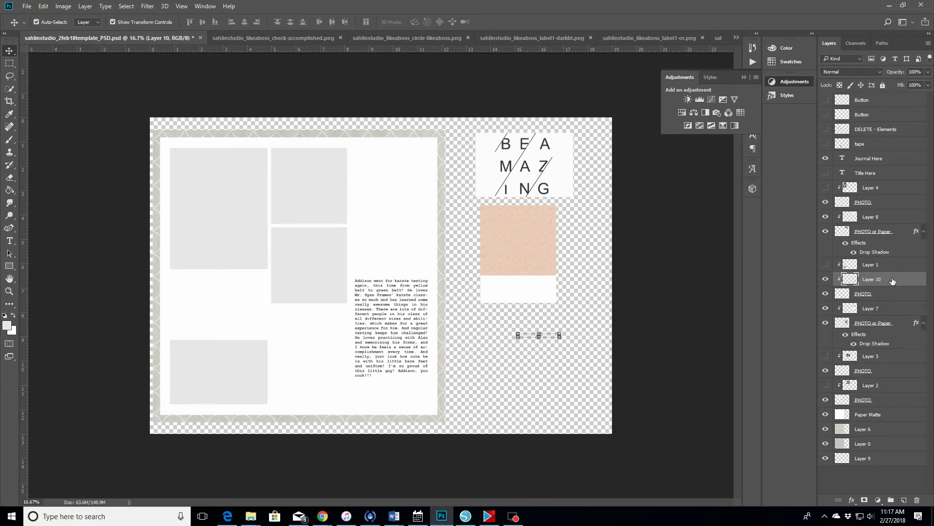
{"action": "left_click_drag", "start_coordinate": [893, 281], "coordinate": [897, 98]}
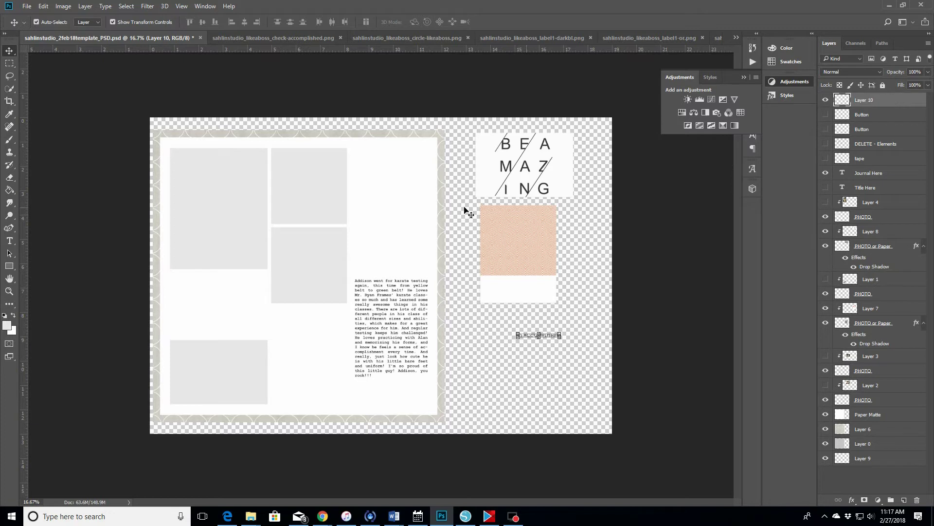
{"action": "left_click", "coordinate": [340, 37]}
- Copy the LIKE A BOSS badge and the navy striped banner into the template
{"action": "left_click", "coordinate": [290, 41]}
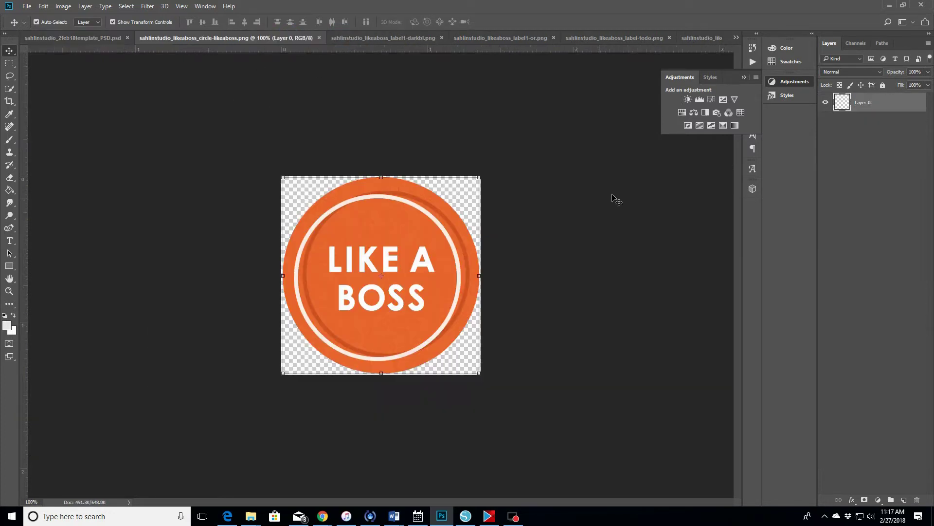
{"action": "left_click_drag", "start_coordinate": [899, 103], "coordinate": [551, 383]}
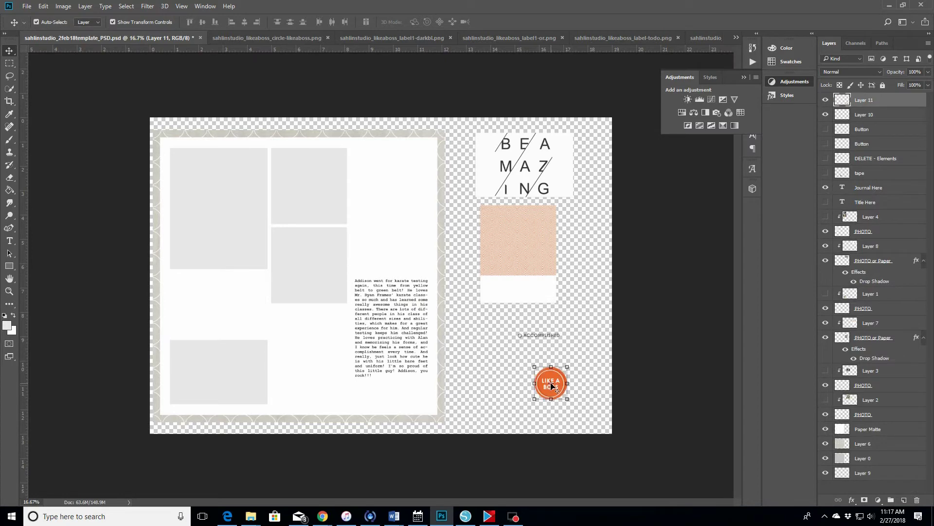
{"action": "left_click", "coordinate": [328, 37]}
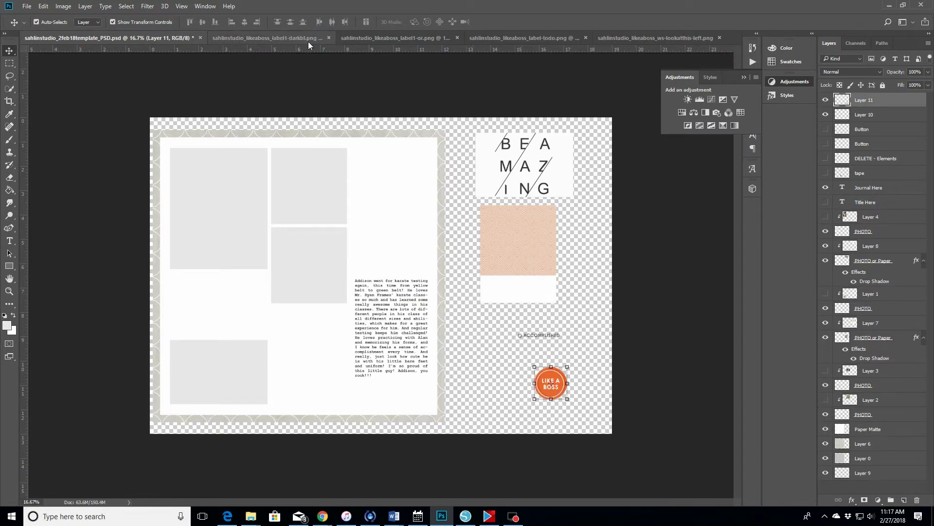
{"action": "left_click", "coordinate": [285, 37]}
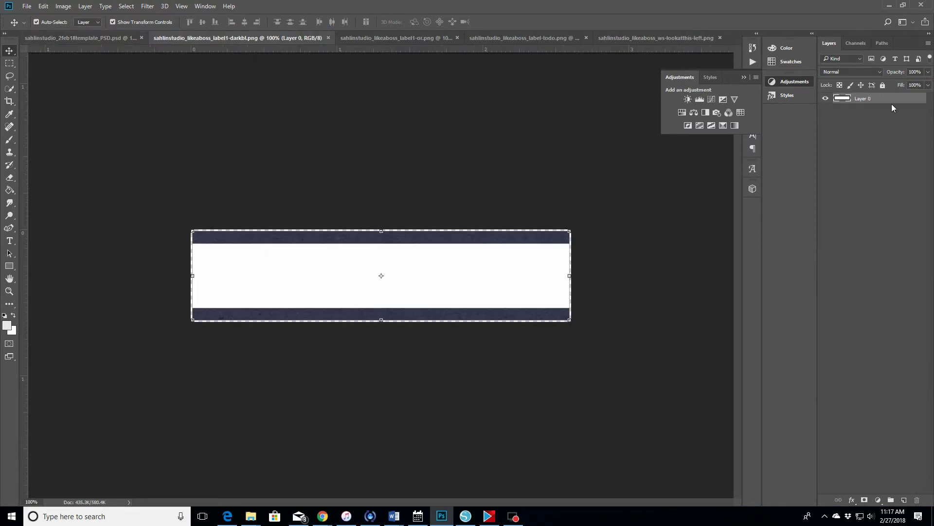
{"action": "left_click_drag", "start_coordinate": [897, 99], "coordinate": [555, 317]}
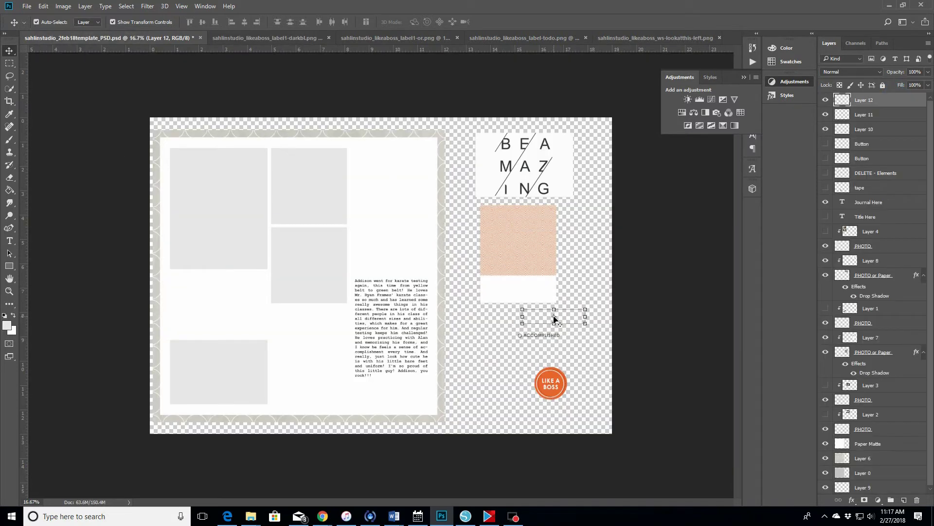
- Close the navy banner source, then add the orange striped banner to the template
{"action": "left_click", "coordinate": [328, 38]}
{"action": "left_click", "coordinate": [271, 42]}
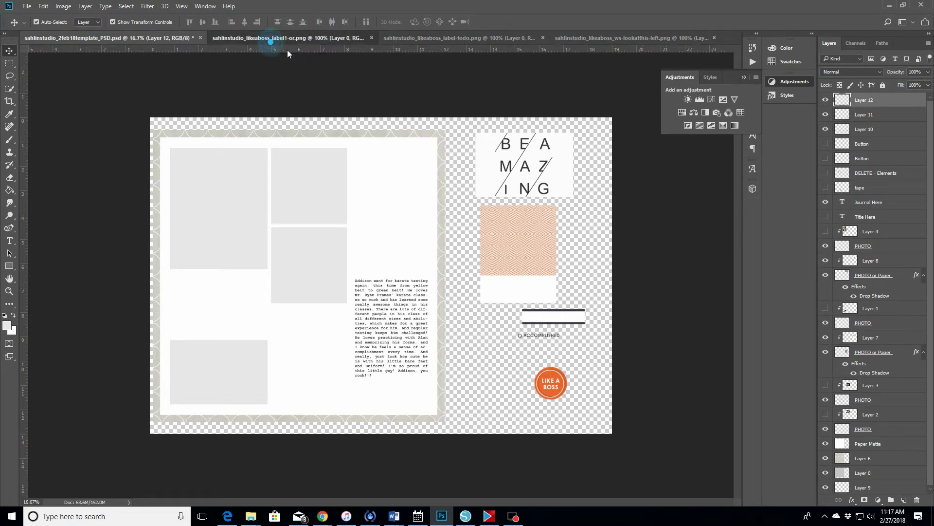
{"action": "left_click_drag", "start_coordinate": [896, 99], "coordinate": [524, 355]}
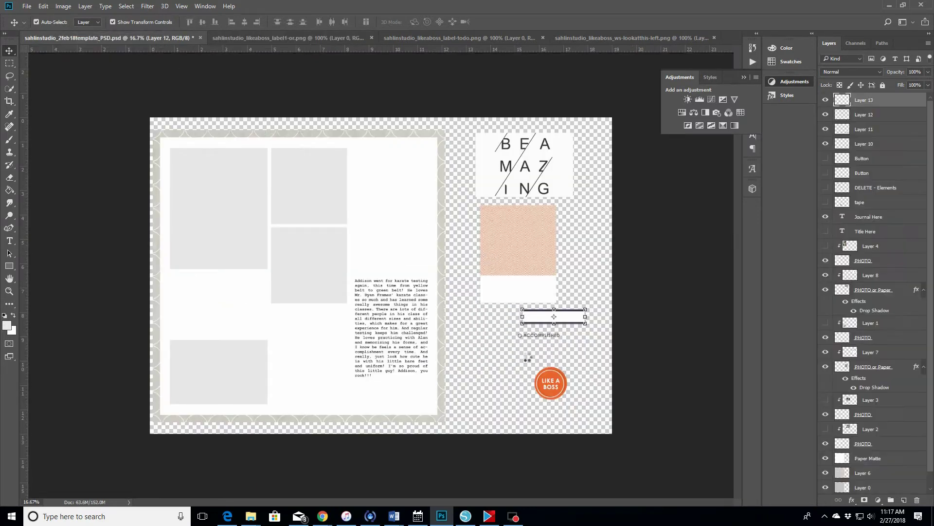
{"action": "left_click", "coordinate": [372, 38]}
- Place the to-do label at the lower right and the LOOK AT THIS label under the peach square
{"action": "left_click", "coordinate": [301, 40]}
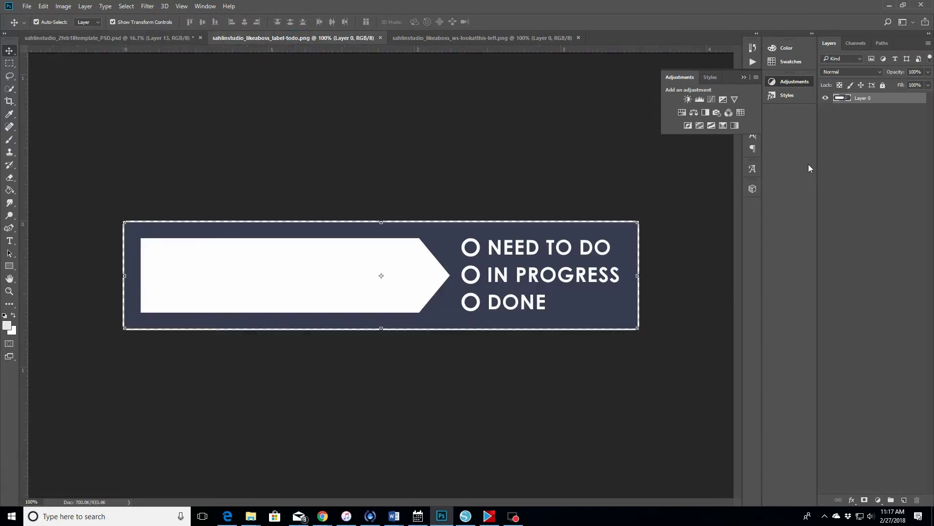
{"action": "left_click_drag", "start_coordinate": [879, 106], "coordinate": [510, 383]}
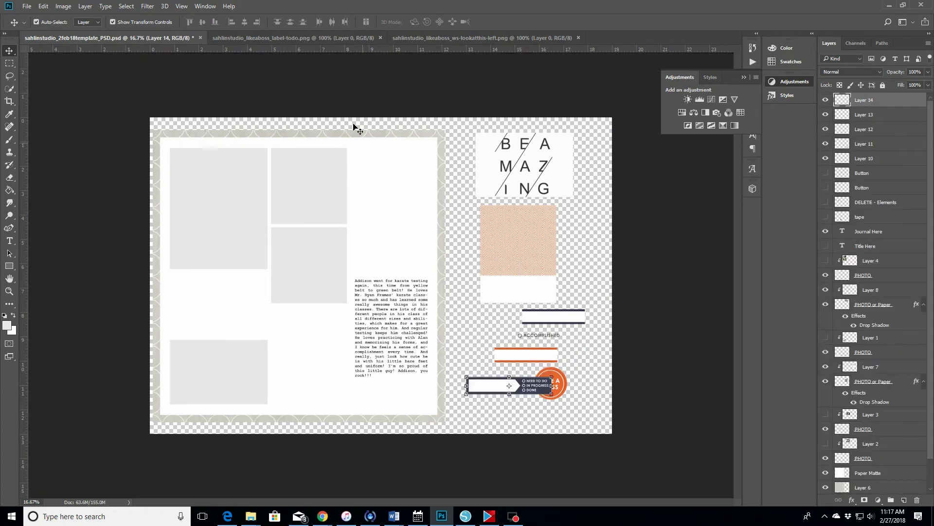
{"action": "left_click", "coordinate": [380, 37]}
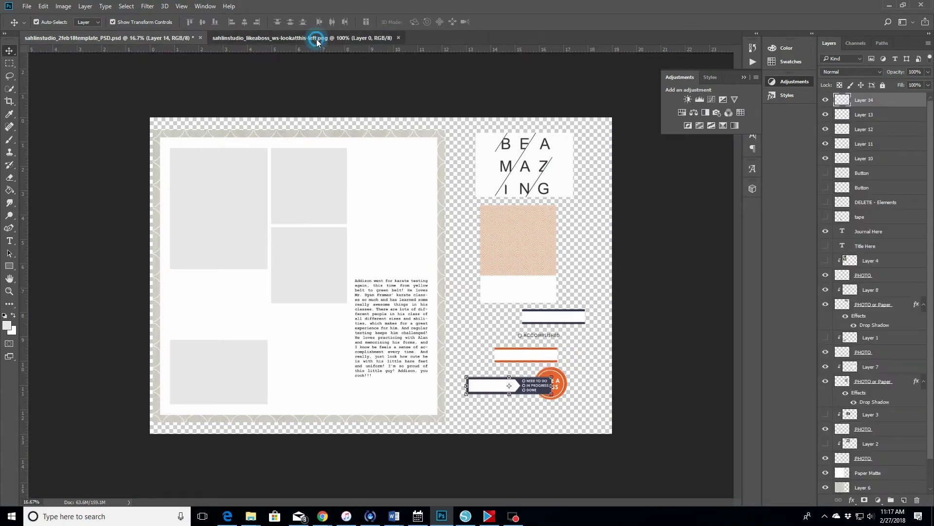
{"action": "left_click", "coordinate": [317, 38]}
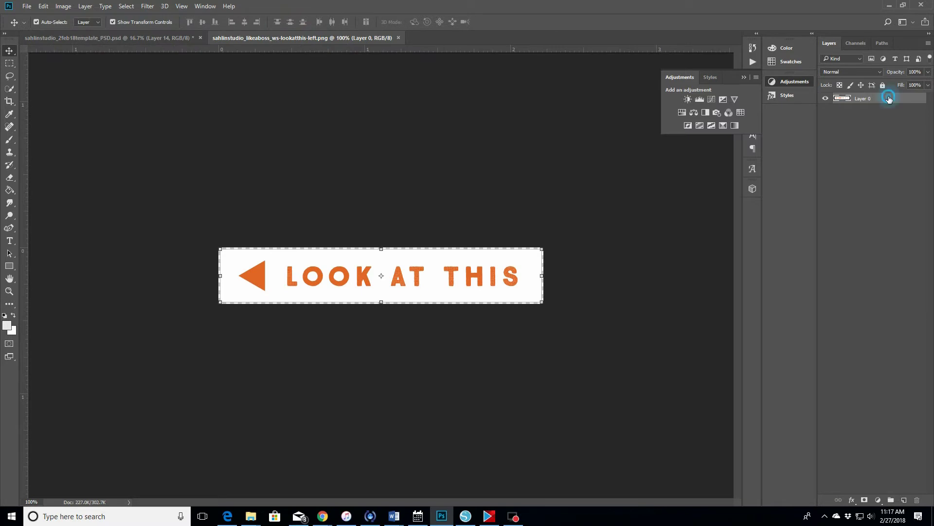
{"action": "left_click_drag", "start_coordinate": [889, 95], "coordinate": [537, 289]}
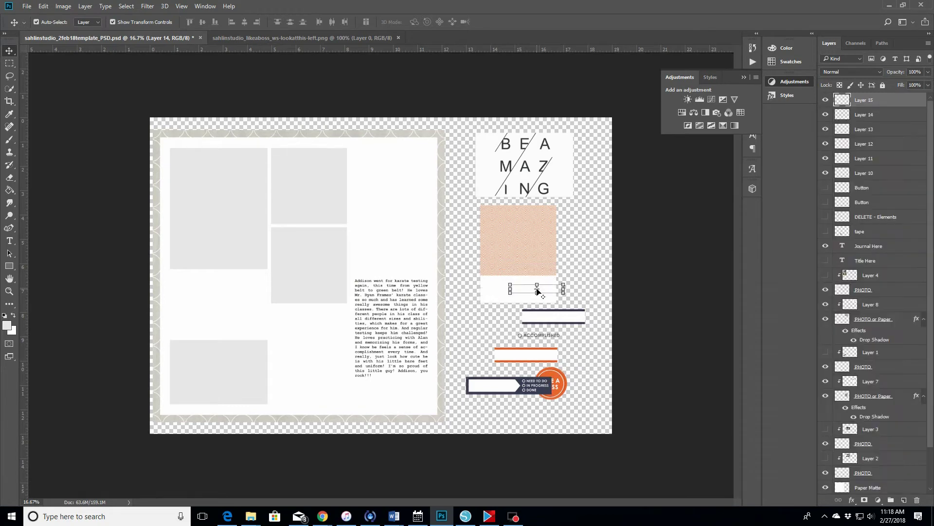
- Zoom in on the right page and slide the LOOK AT THIS label left to centre it in the white card
{"action": "left_click", "coordinate": [9, 290]}
{"action": "left_click", "coordinate": [40, 23]}
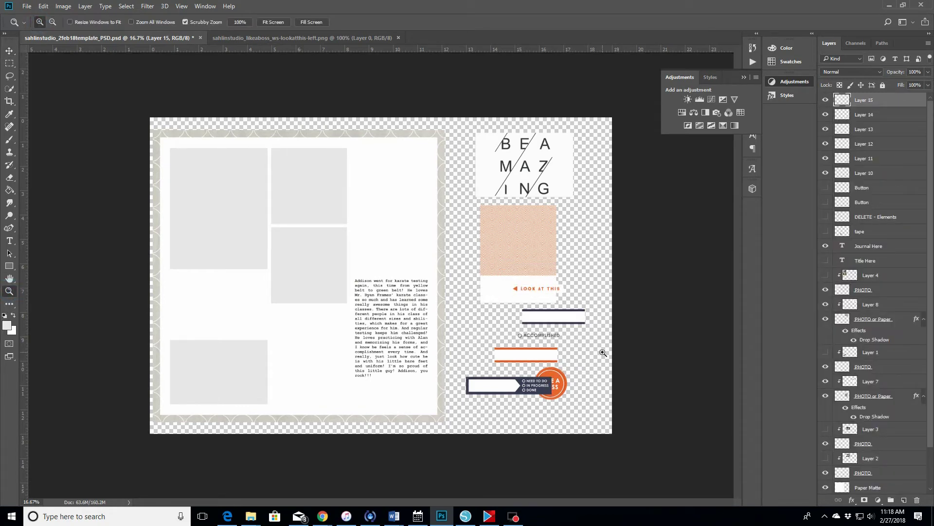
{"action": "left_click", "coordinate": [536, 297]}
{"action": "left_click", "coordinate": [535, 297]}
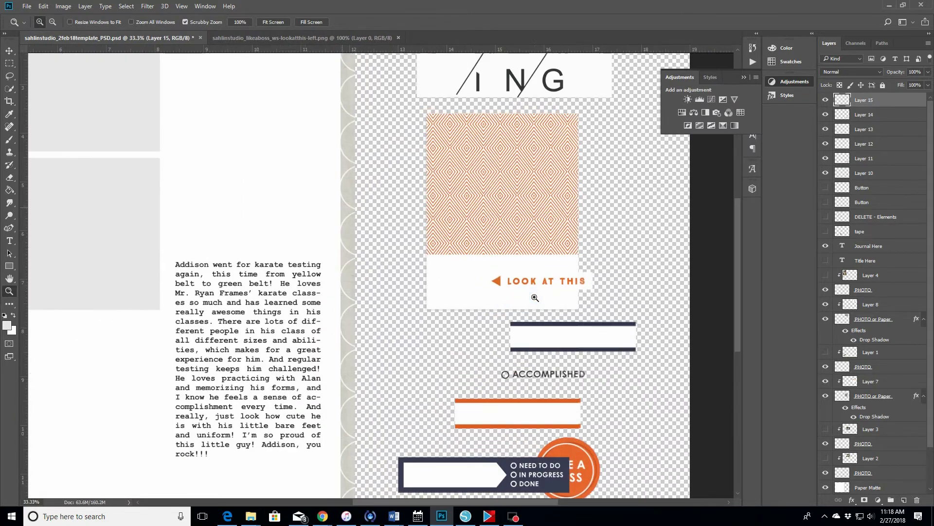
{"action": "left_click", "coordinate": [534, 297]}
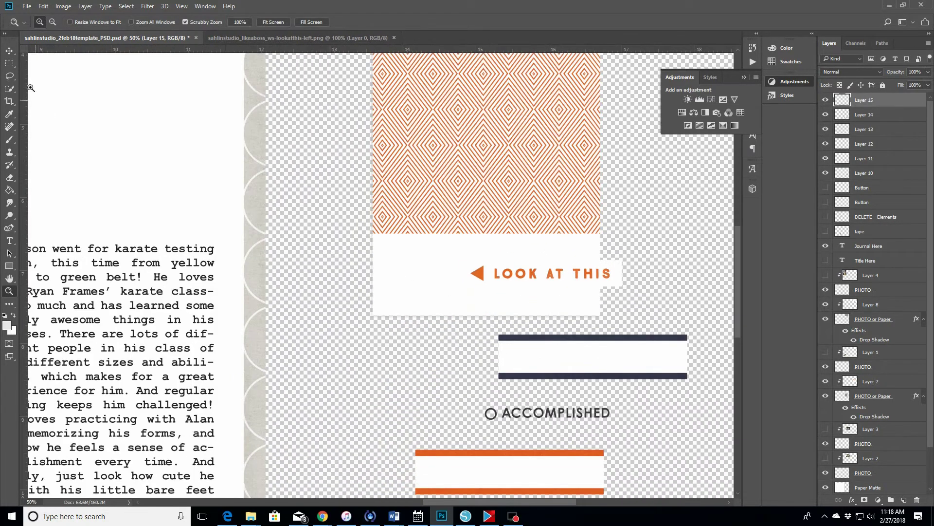
{"action": "left_click", "coordinate": [9, 51]}
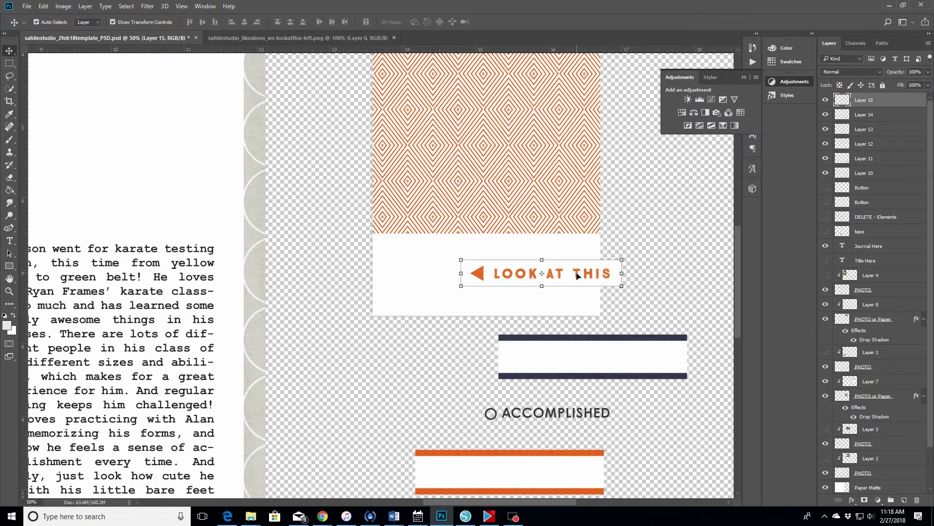
{"action": "left_click_drag", "start_coordinate": [577, 276], "coordinate": [521, 278]}
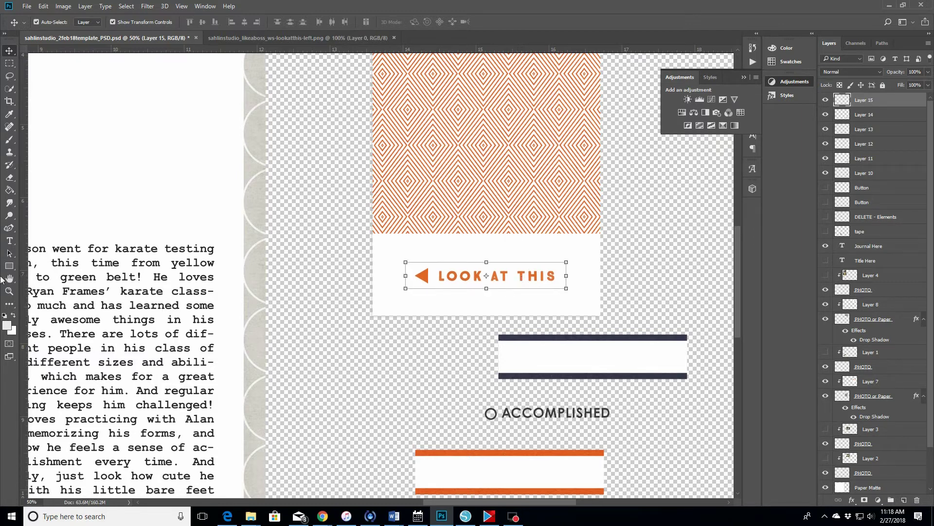
{"action": "left_click", "coordinate": [9, 291]}
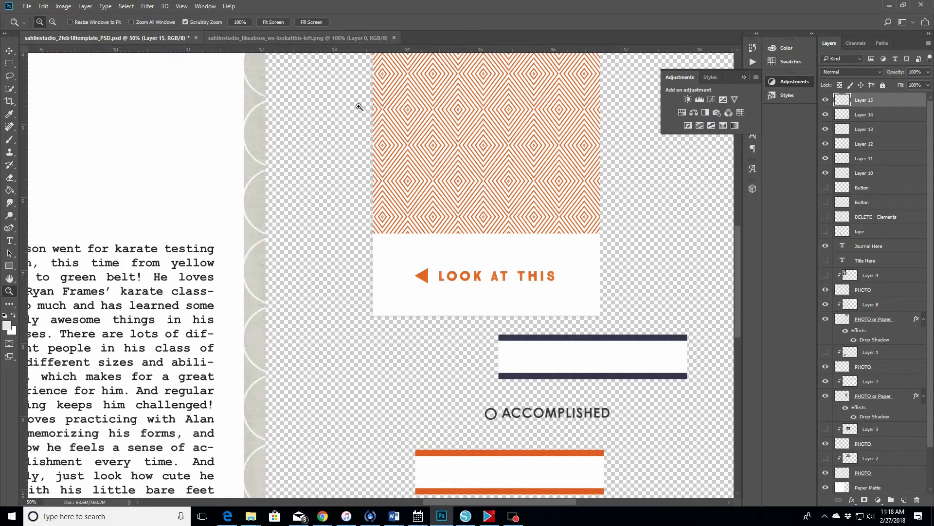
{"action": "scroll", "coordinate": [551, 270], "scroll_direction": "down", "scroll_amount": 3}
{"action": "scroll", "coordinate": [551, 270], "scroll_direction": "down", "scroll_amount": 5}
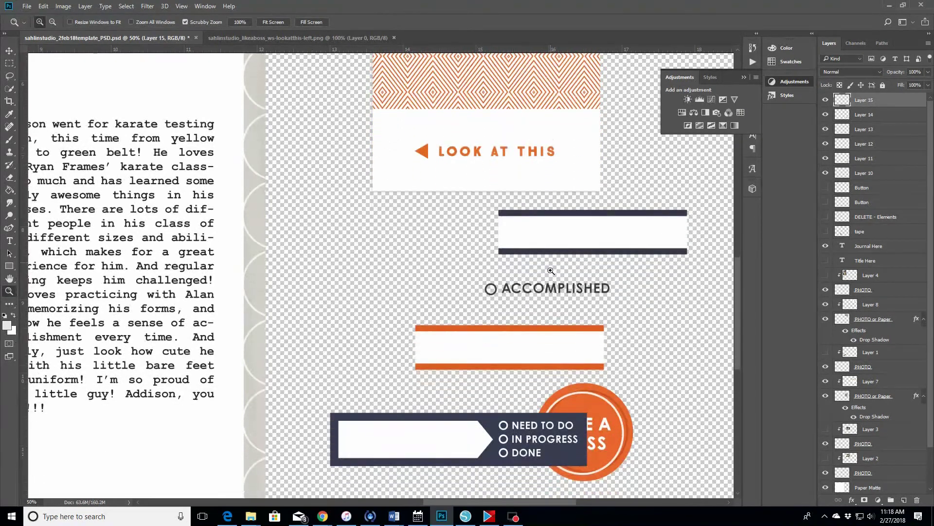
{"action": "scroll", "coordinate": [550, 271], "scroll_direction": "down", "scroll_amount": 1}
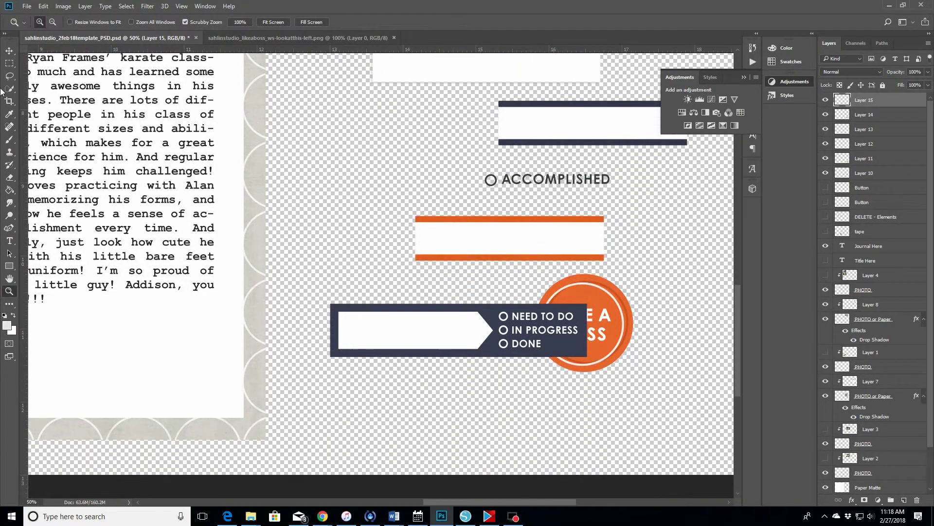
- Move the LIKE A BOSS badge up-left and the status banner up under the orange bar
{"action": "key", "text": "v"}
{"action": "left_click_drag", "start_coordinate": [602, 319], "coordinate": [406, 144]}
{"action": "left_click", "coordinate": [506, 325]}
{"action": "left_click_drag", "start_coordinate": [529, 335], "coordinate": [615, 307]}
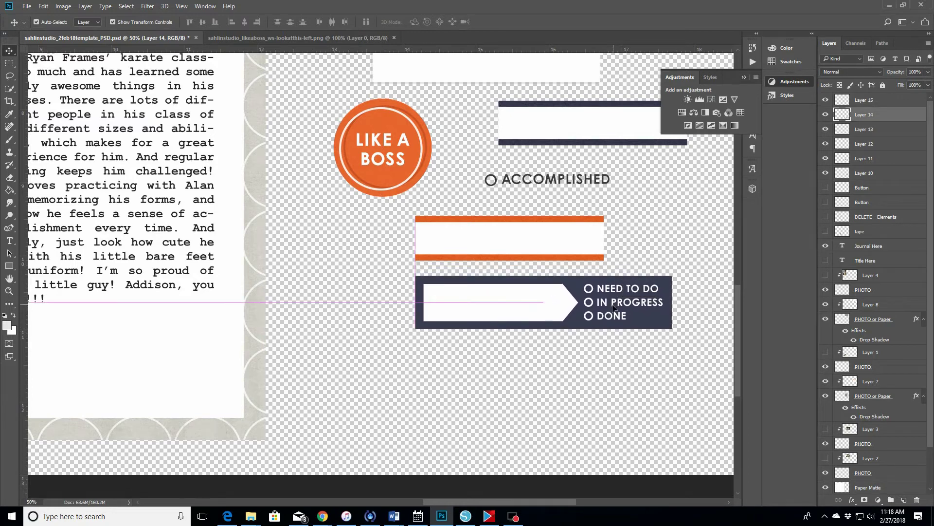
- Add a new empty layer just below the ACCOMPLISHED text layer
{"action": "left_click", "coordinate": [607, 181]}
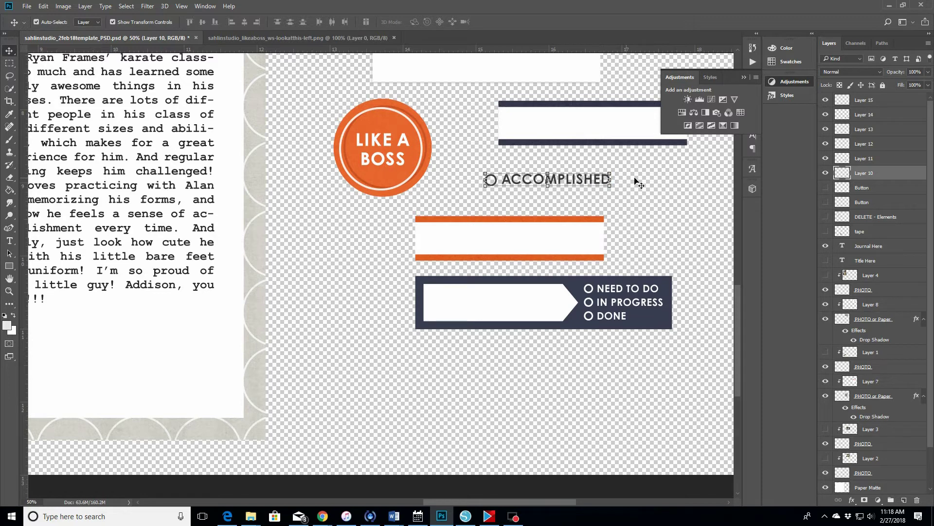
{"action": "left_click", "coordinate": [903, 503]}
{"action": "left_click_drag", "start_coordinate": [883, 173], "coordinate": [882, 189]}
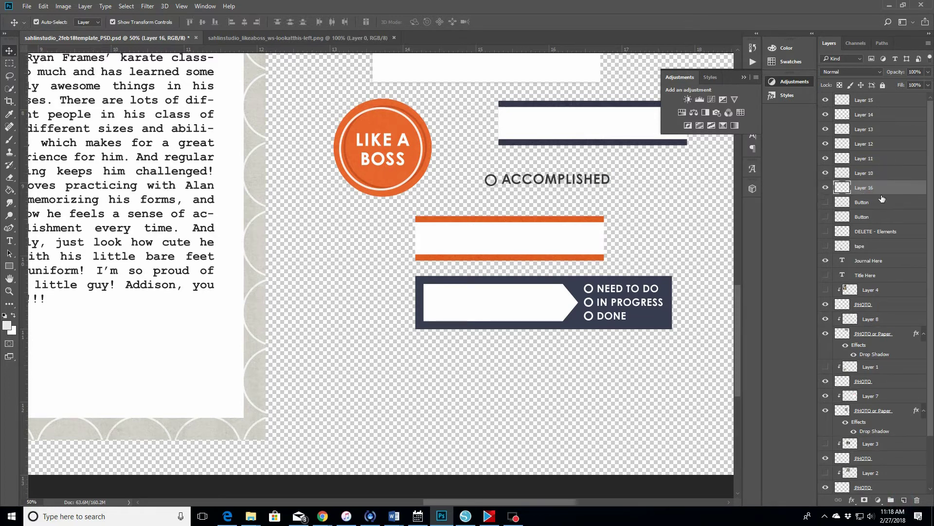
- Draw a rectangle with no fill and a black stroke around the ACCOMPLISHED text
{"action": "left_click", "coordinate": [10, 267]}
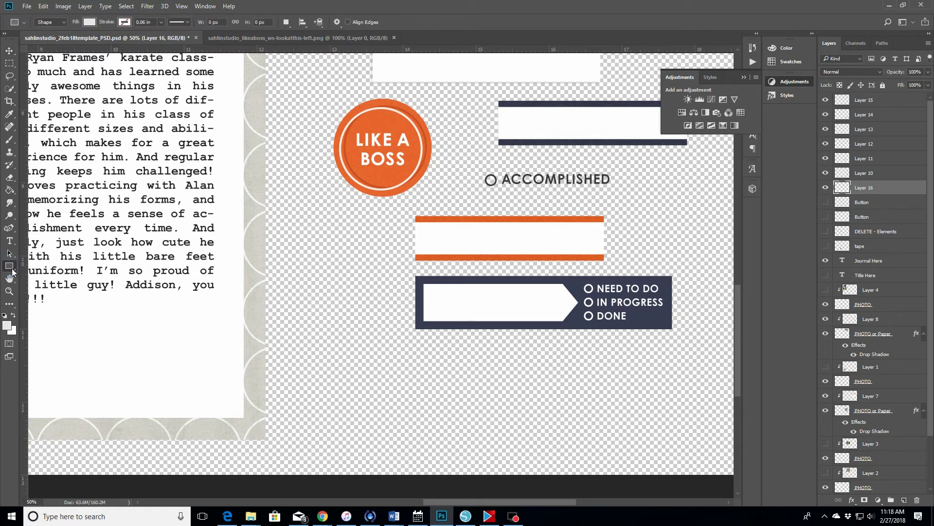
{"action": "left_click", "coordinate": [89, 23]}
{"action": "left_click", "coordinate": [47, 42]}
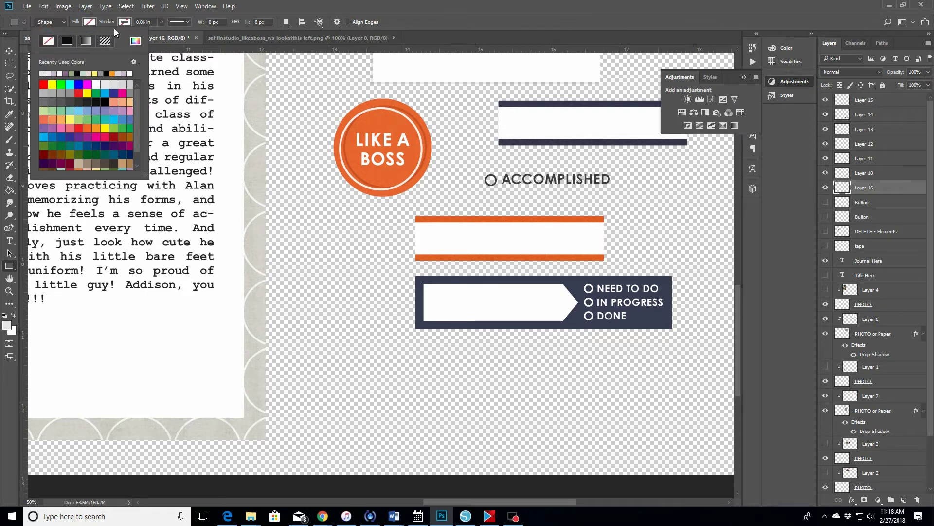
{"action": "left_click", "coordinate": [125, 22]}
{"action": "left_click", "coordinate": [102, 42]}
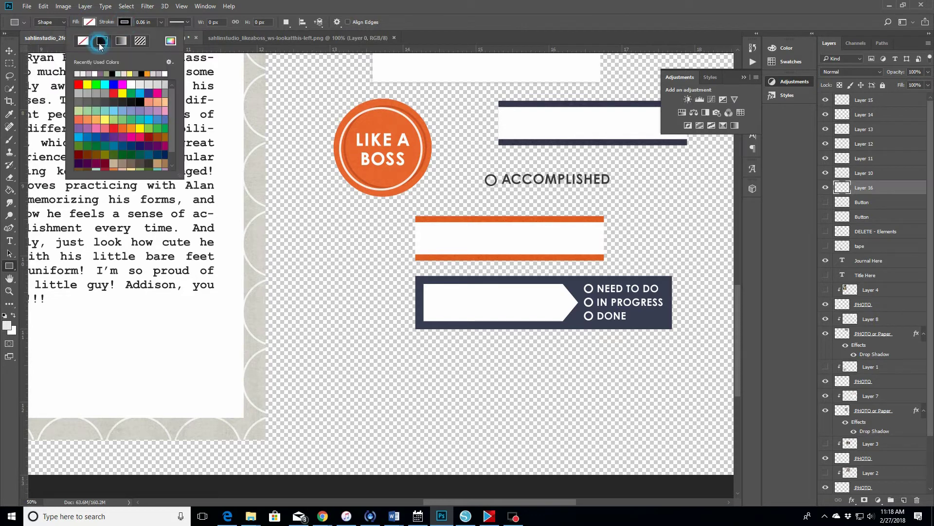
{"action": "left_click", "coordinate": [467, 165]}
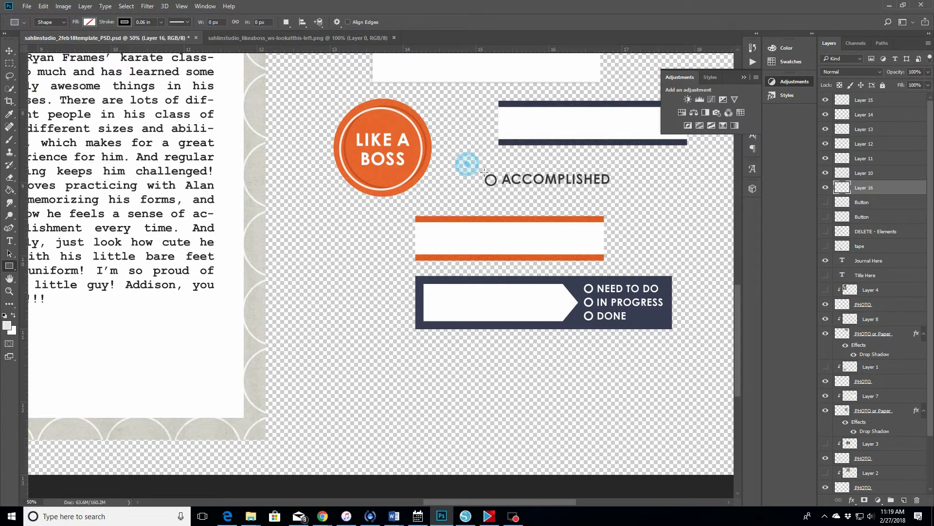
{"action": "left_click_drag", "start_coordinate": [468, 164], "coordinate": [632, 195]}
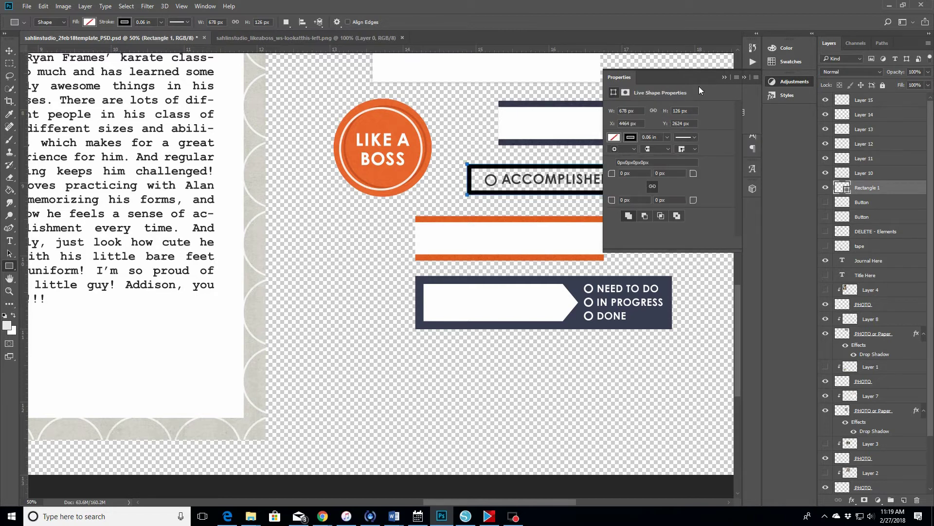
- Thin the rectangle's stroke to 0.02 in
{"action": "left_click", "coordinate": [725, 77]}
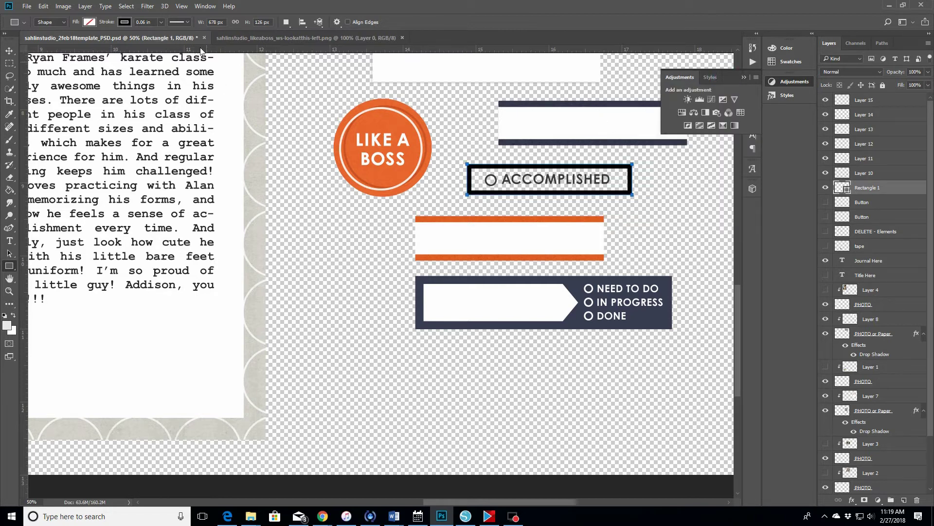
{"action": "left_click", "coordinate": [162, 23]}
{"action": "left_click_drag", "start_coordinate": [160, 35], "coordinate": [159, 34]}
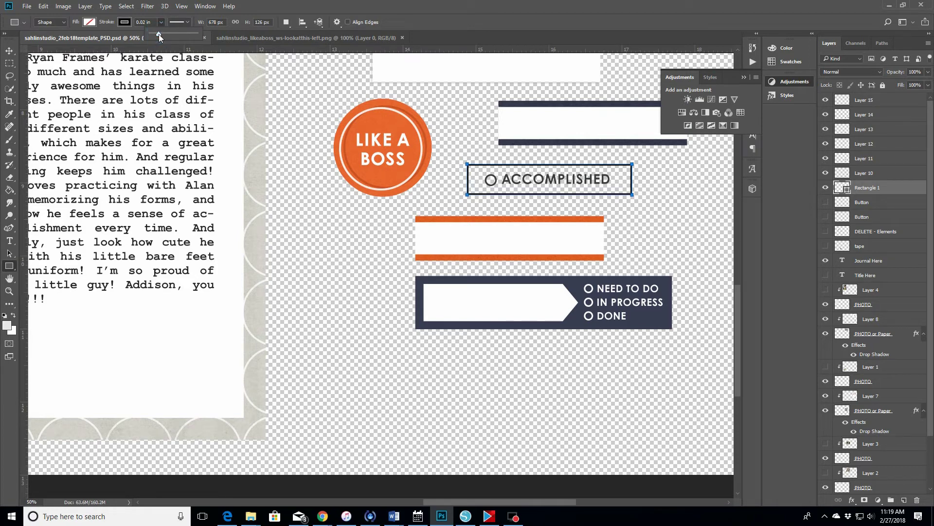
{"action": "left_click", "coordinate": [454, 14]}
{"action": "left_click", "coordinate": [9, 51]}
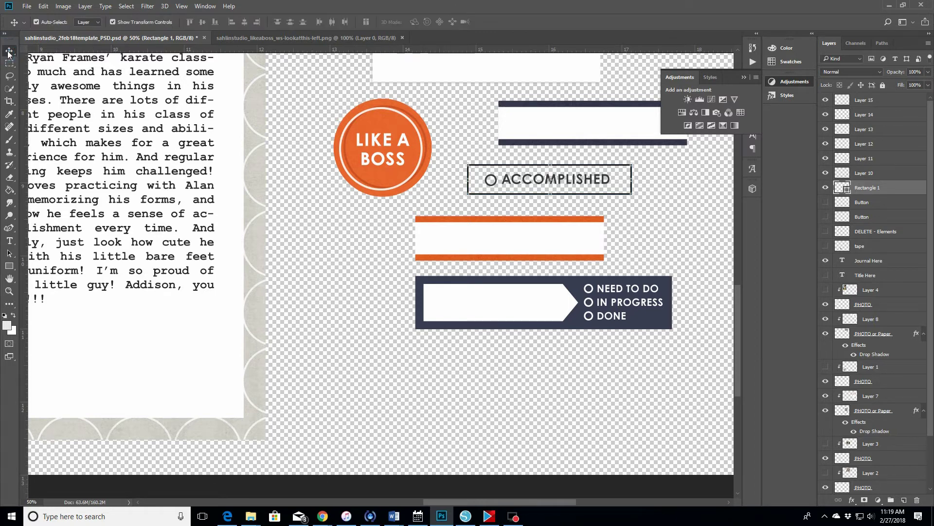
{"action": "left_click", "coordinate": [9, 291]}
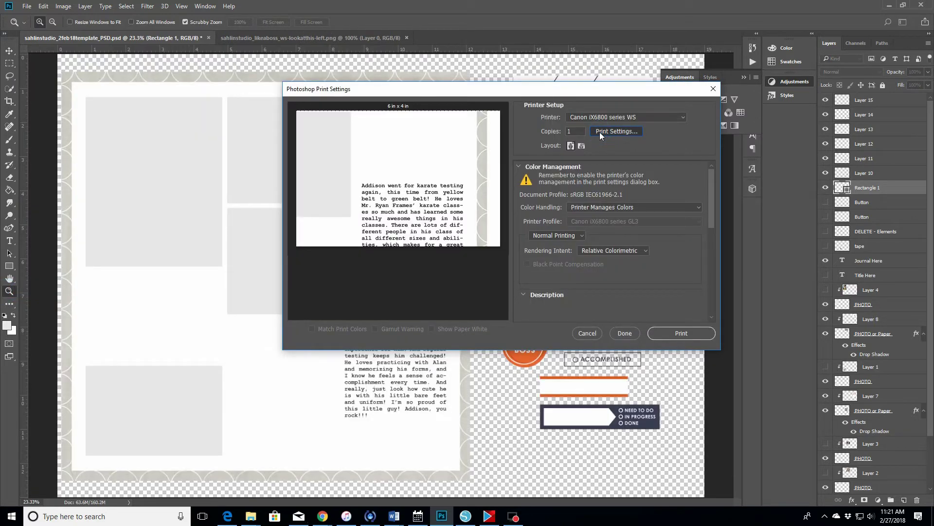
- Set the Canon printer's paper size to A3+ 13"x19" in its printer settings
{"action": "left_click", "coordinate": [599, 132]}
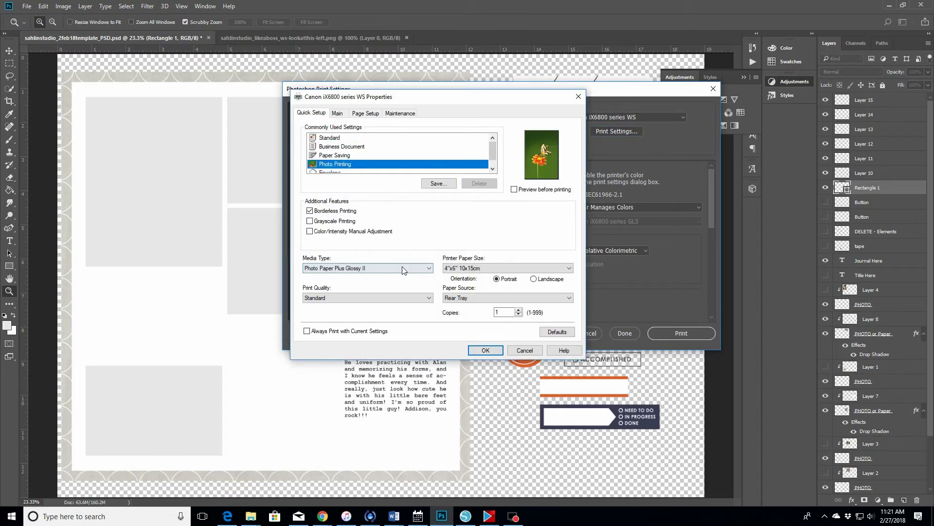
{"action": "left_click", "coordinate": [508, 268]}
{"action": "left_click", "coordinate": [487, 385]}
{"action": "left_click", "coordinate": [337, 112]}
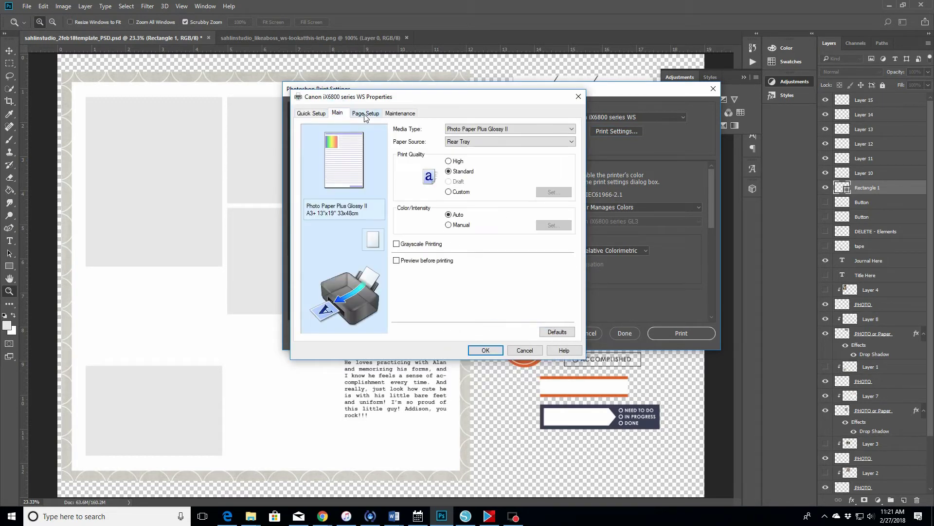
{"action": "left_click", "coordinate": [378, 116]}
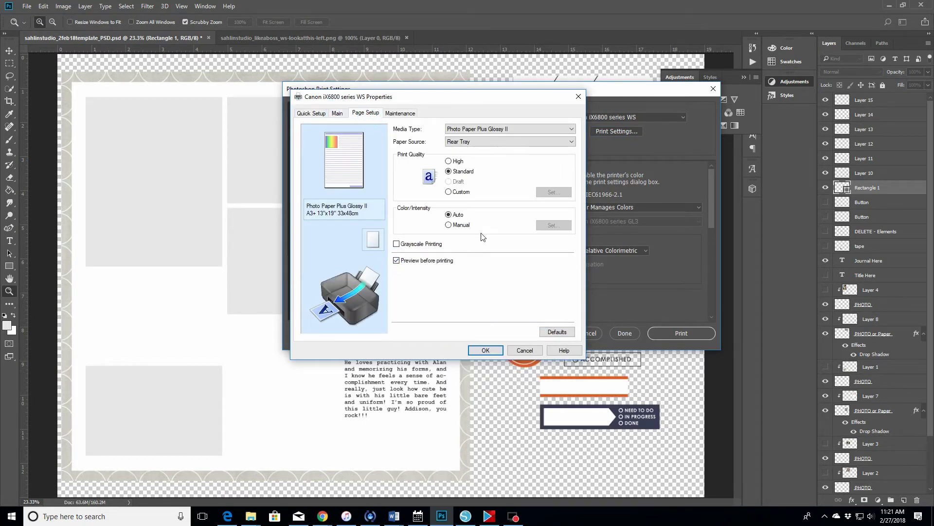
{"action": "left_click", "coordinate": [487, 351]}
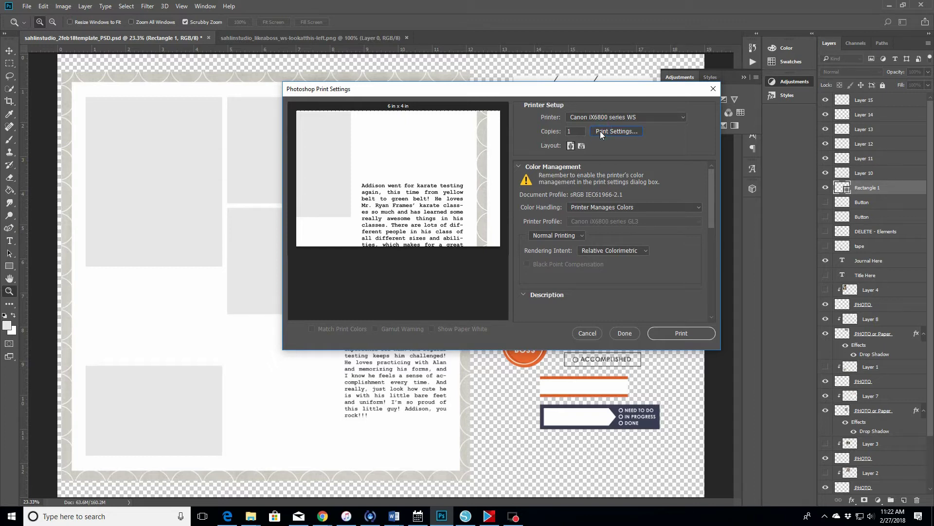
- Switch the print layout to landscape and send the spread to print
{"action": "left_click", "coordinate": [579, 145]}
{"action": "key", "text": "Return"}
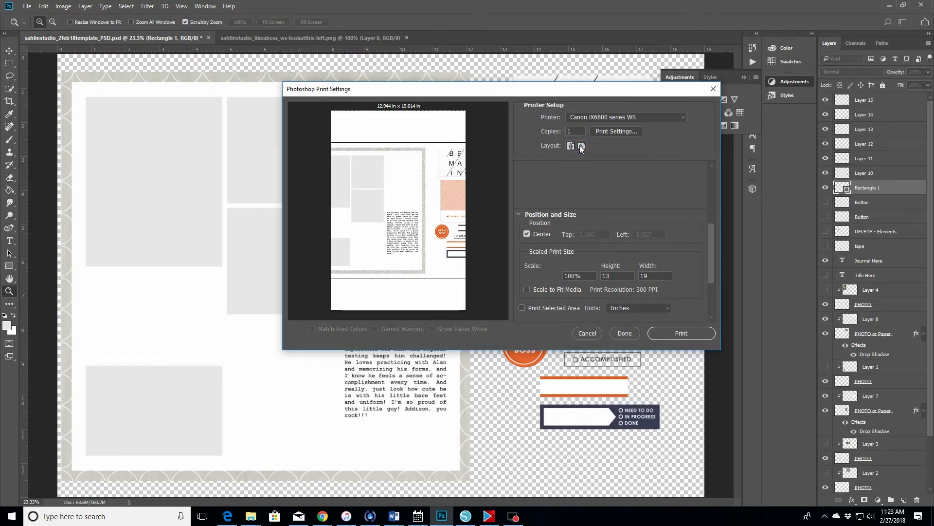
{"action": "left_click", "coordinate": [582, 146]}
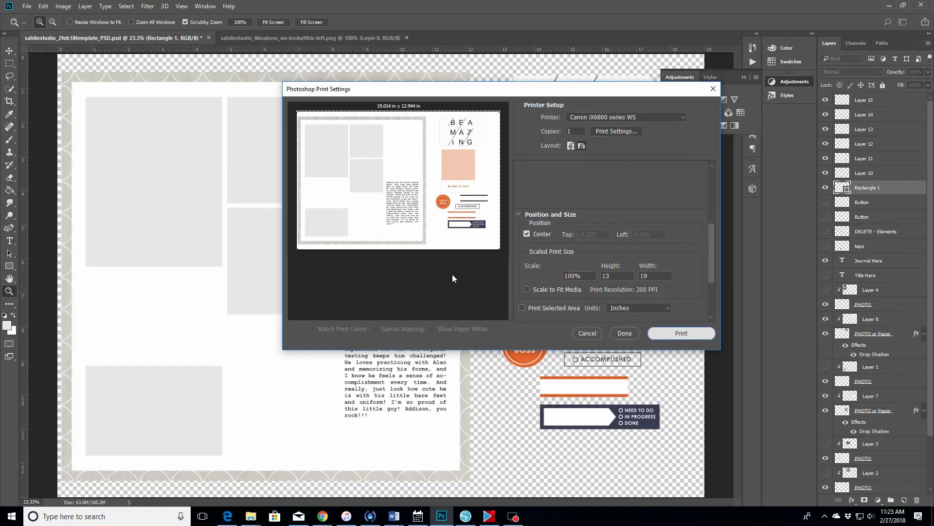
{"action": "key", "text": "Escape"}
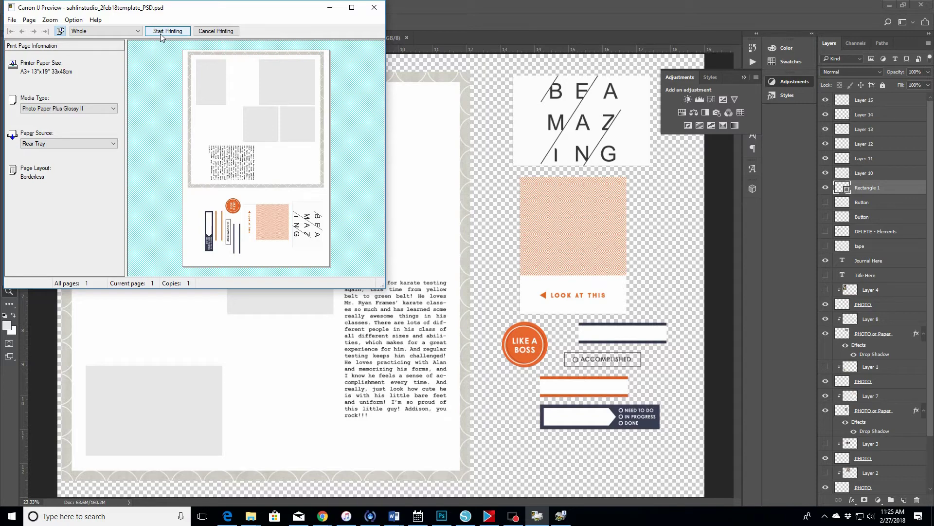
- Start printing the borderless A3+ spread from the Canon IJ Preview window
{"action": "left_click", "coordinate": [161, 32]}
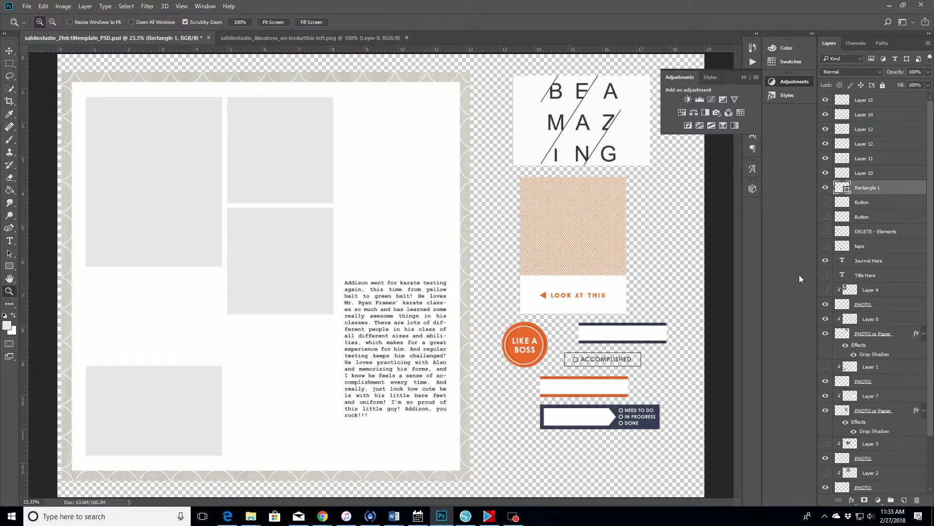
- Turn on visibility for Layers 4, 1, 3 and 2 so all four karate photos show
{"action": "left_click", "coordinate": [826, 290]}
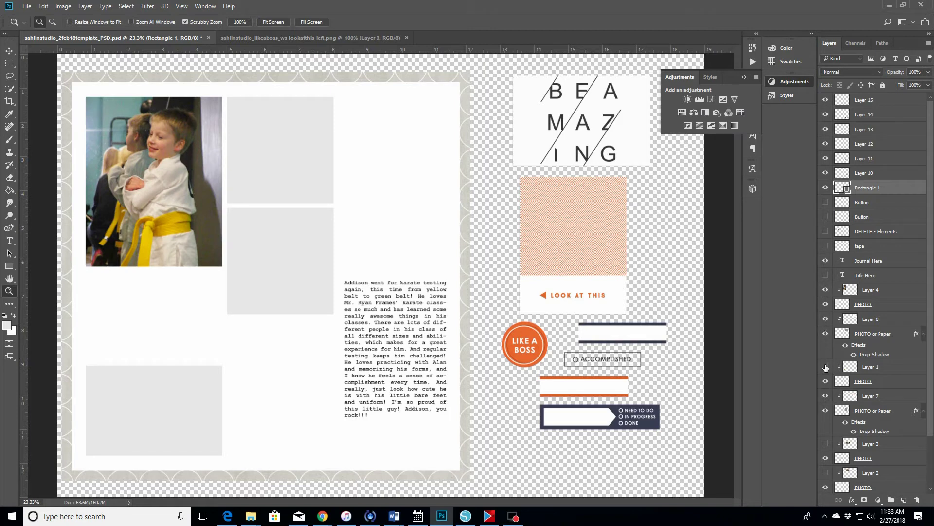
{"action": "left_click", "coordinate": [825, 370]}
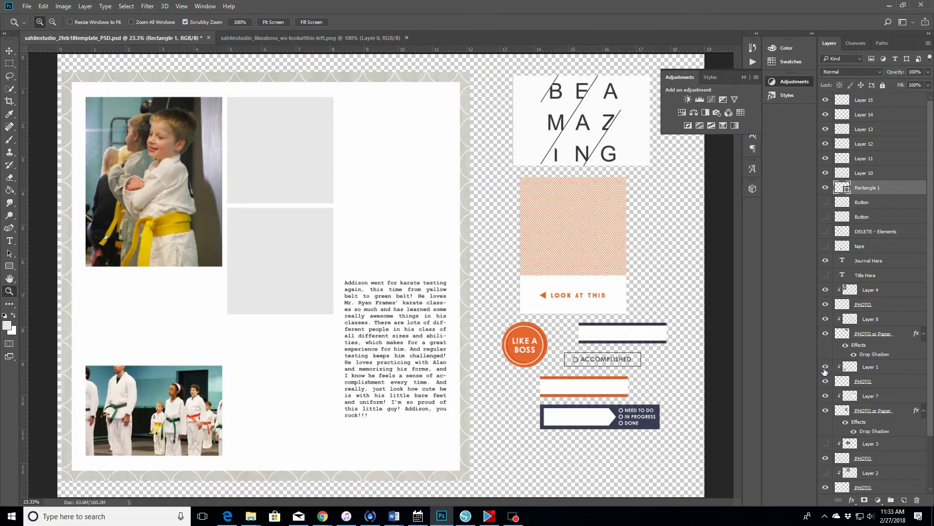
{"action": "scroll", "coordinate": [833, 441], "scroll_direction": "down", "scroll_amount": 1}
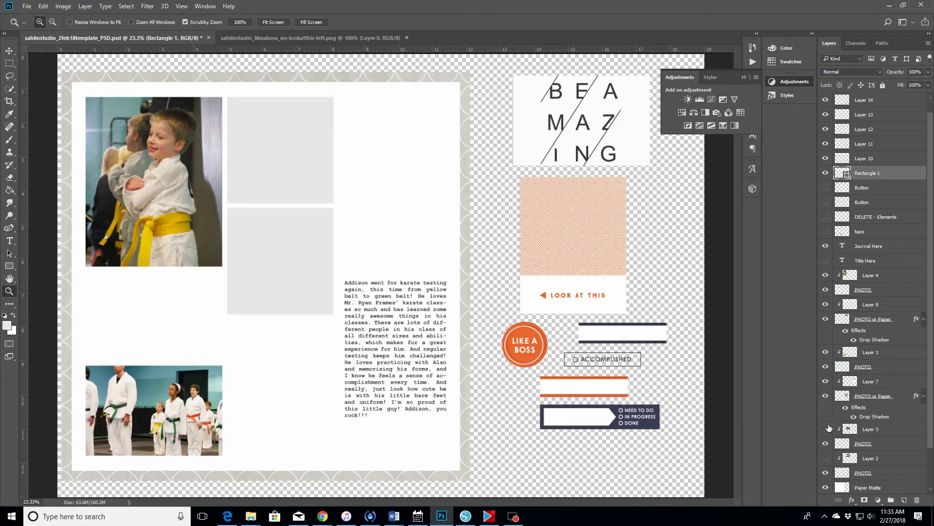
{"action": "left_click", "coordinate": [825, 428]}
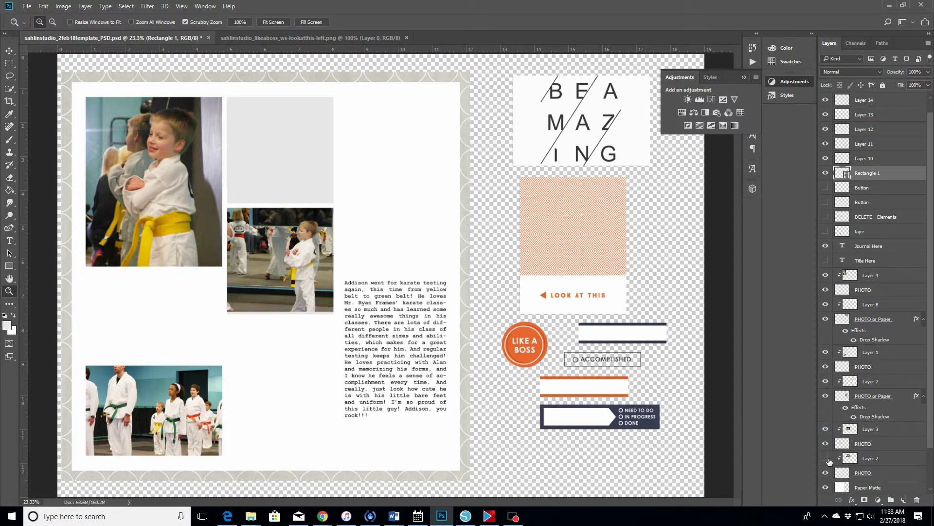
{"action": "left_click", "coordinate": [826, 458]}
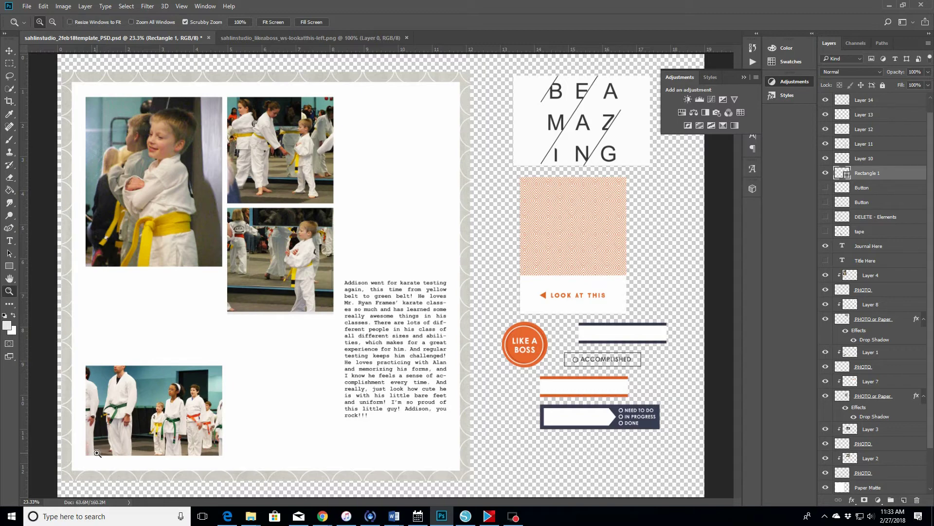
- Raise the bottom group photo together with its PHOTO frame layer by about 89 px
{"action": "left_click", "coordinate": [9, 50]}
{"action": "left_click", "coordinate": [194, 392]}
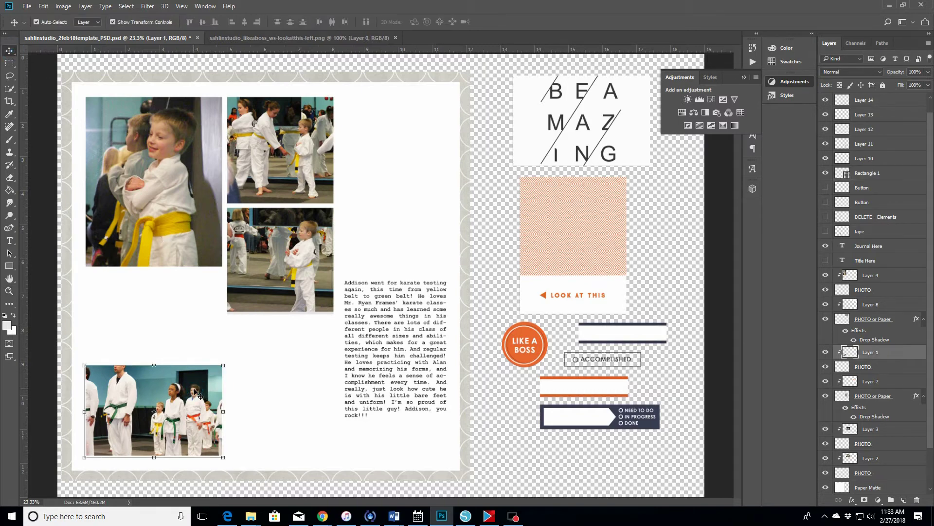
{"action": "left_click", "coordinate": [879, 366], "text": "shift"}
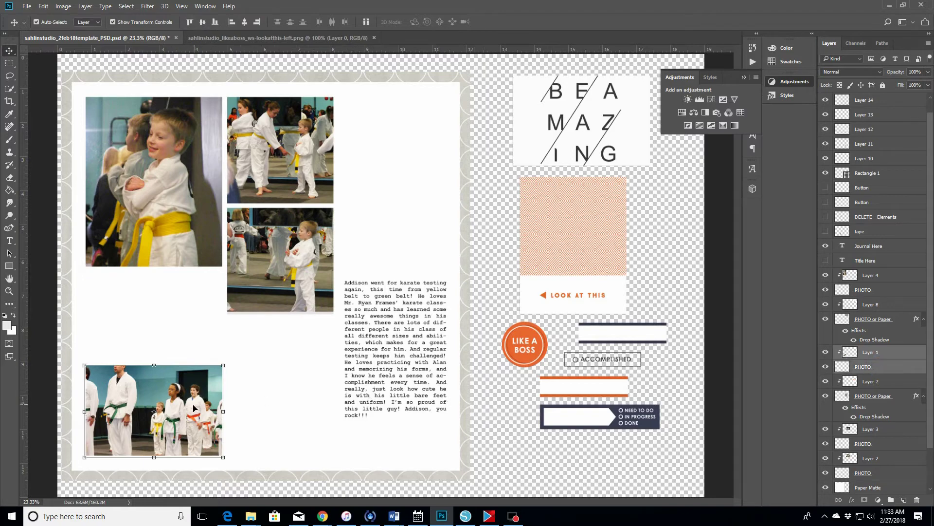
{"action": "left_click_drag", "start_coordinate": [192, 408], "coordinate": [193, 362]}
- Nudge the middle-right karate photo slightly down, then deselect by picking the paper background
{"action": "left_click", "coordinate": [286, 256]}
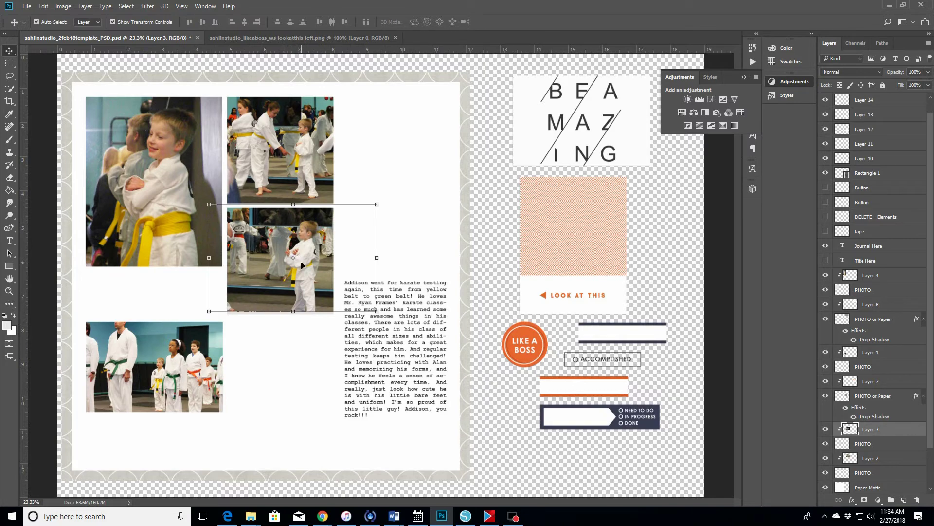
{"action": "left_click_drag", "start_coordinate": [302, 265], "coordinate": [302, 268]}
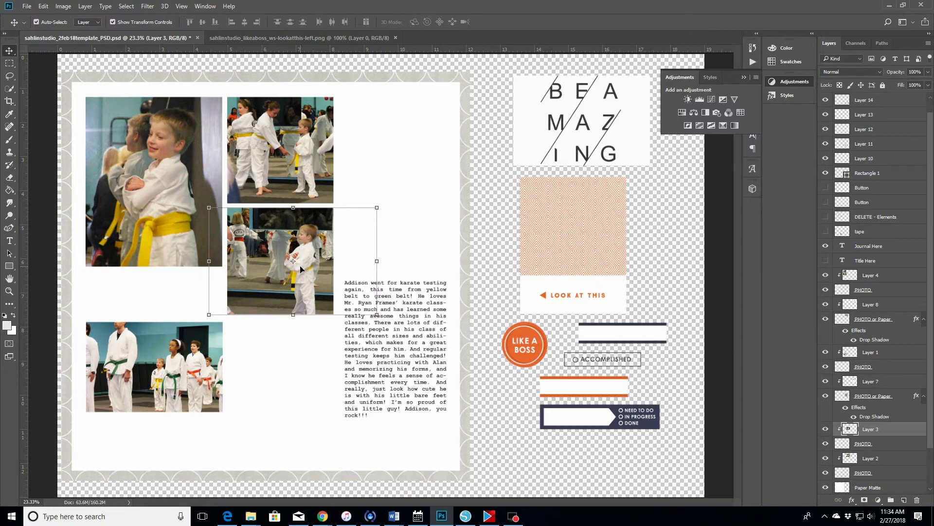
{"action": "left_click", "coordinate": [395, 185]}
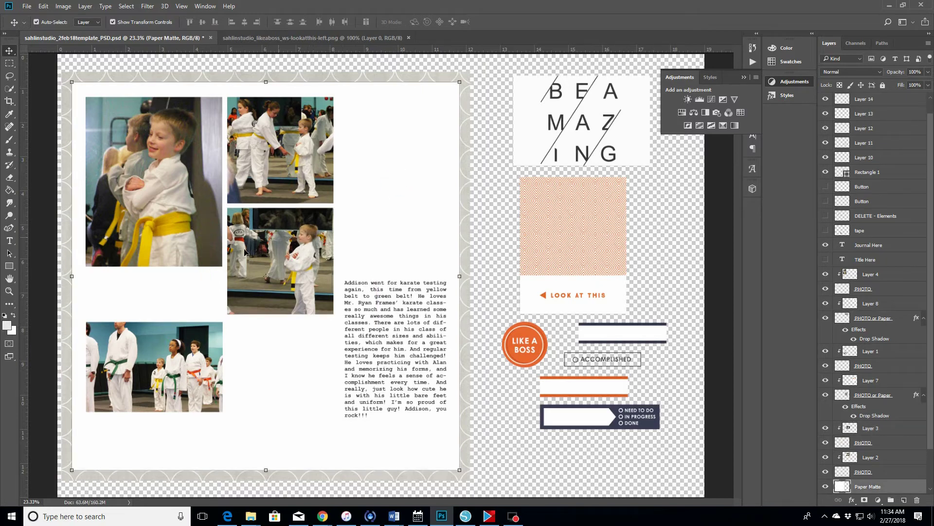
- Open the Canon iX6800 Properties dialog from Photoshop's Print Settings
{"action": "left_click", "coordinate": [27, 6]}
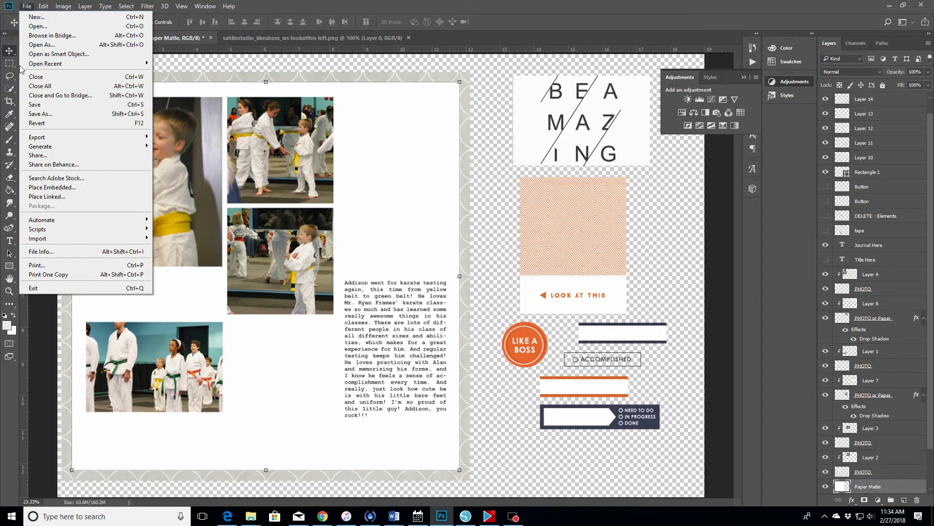
{"action": "left_click", "coordinate": [37, 265]}
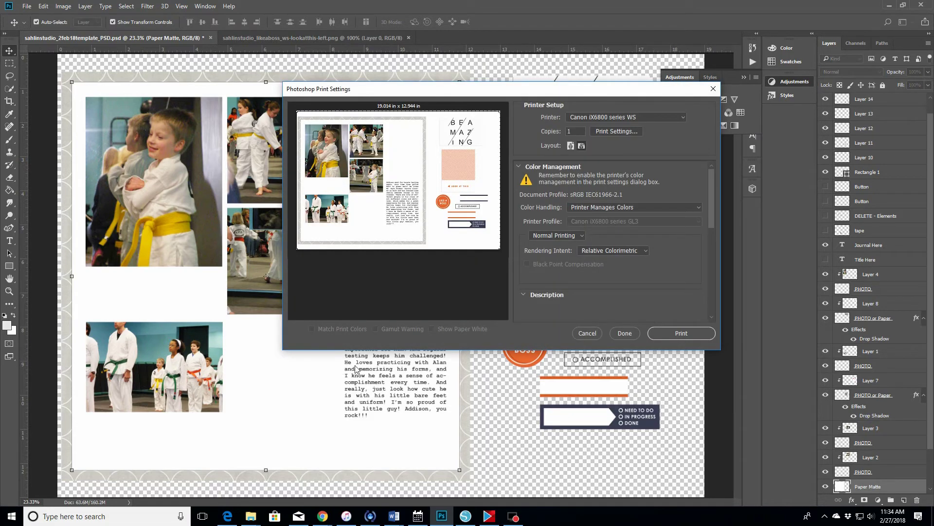
{"action": "left_click", "coordinate": [607, 136]}
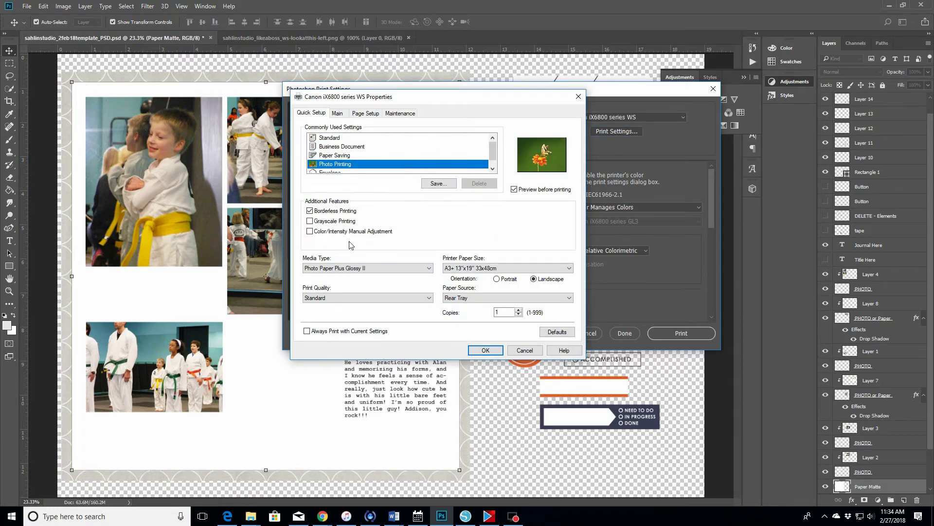
- Set the Canon printer paper size to Letter 8.5"x11" and confirm
{"action": "left_click", "coordinate": [463, 269]}
{"action": "left_click", "coordinate": [480, 281]}
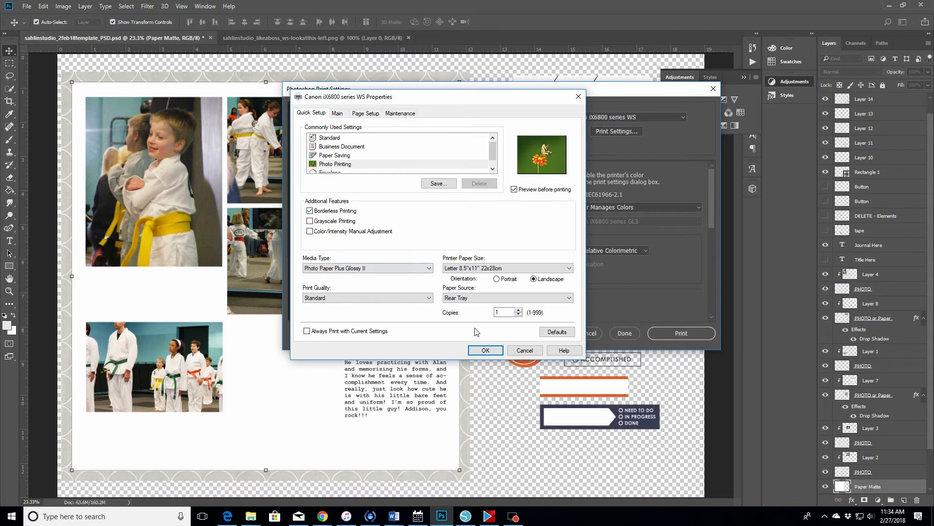
{"action": "left_click", "coordinate": [485, 350]}
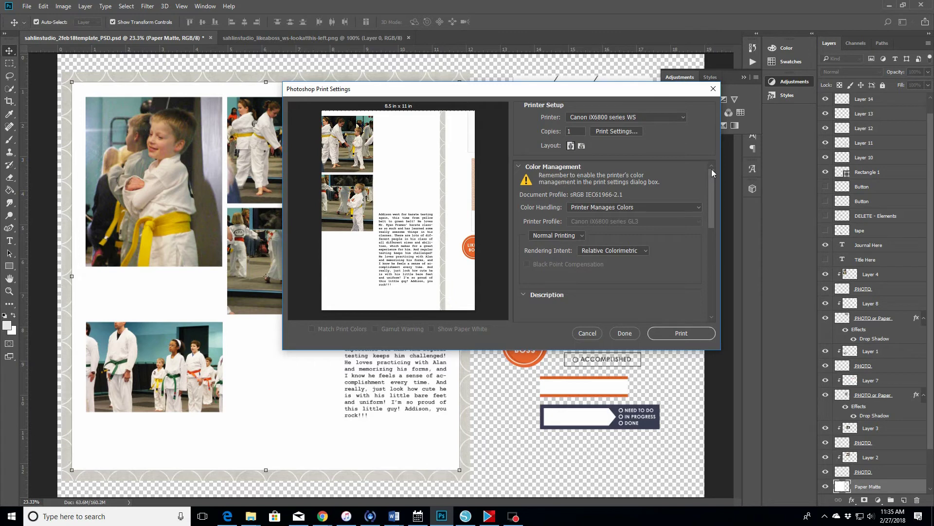
- Uncheck Center, set the Left position to 0 in, and print the page
{"action": "left_click_drag", "start_coordinate": [711, 169], "coordinate": [714, 236]}
{"action": "left_click", "coordinate": [525, 216]}
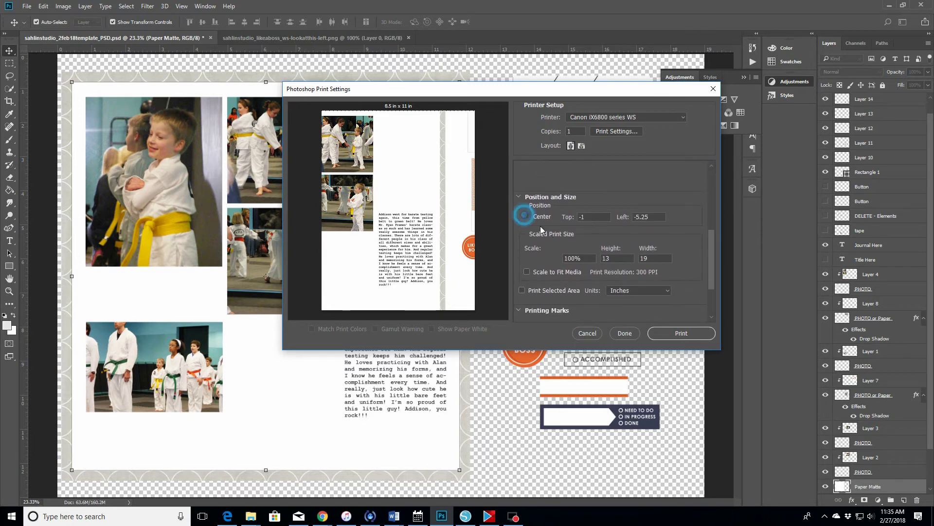
{"action": "double_click", "coordinate": [646, 216]}
{"action": "type", "text": "0"}
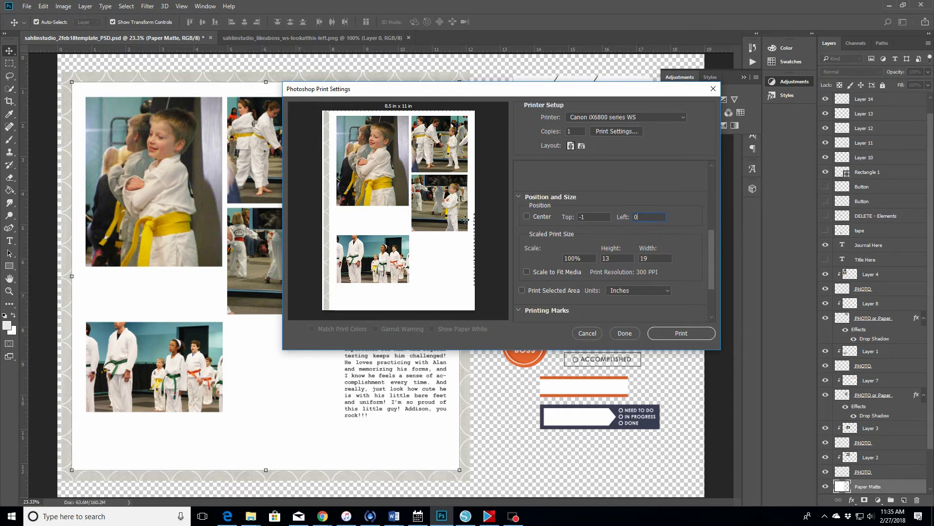
{"action": "left_click", "coordinate": [666, 331]}
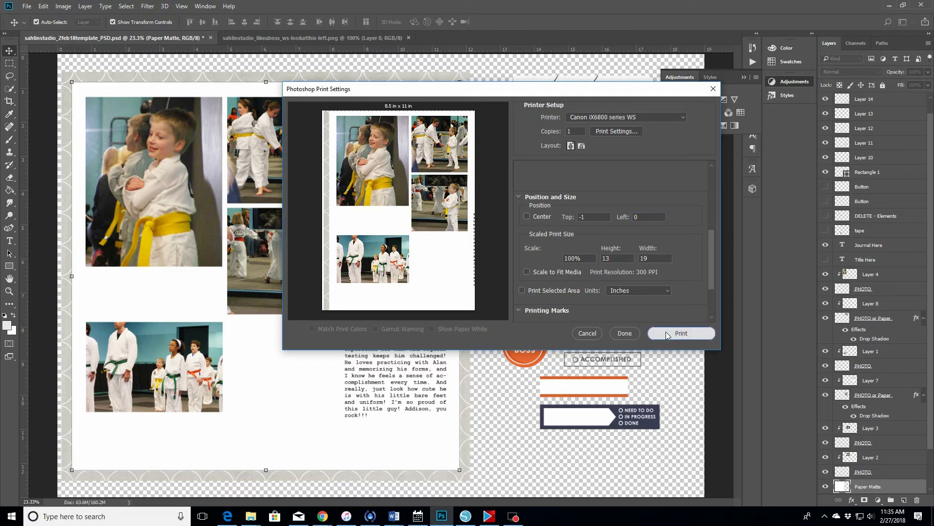